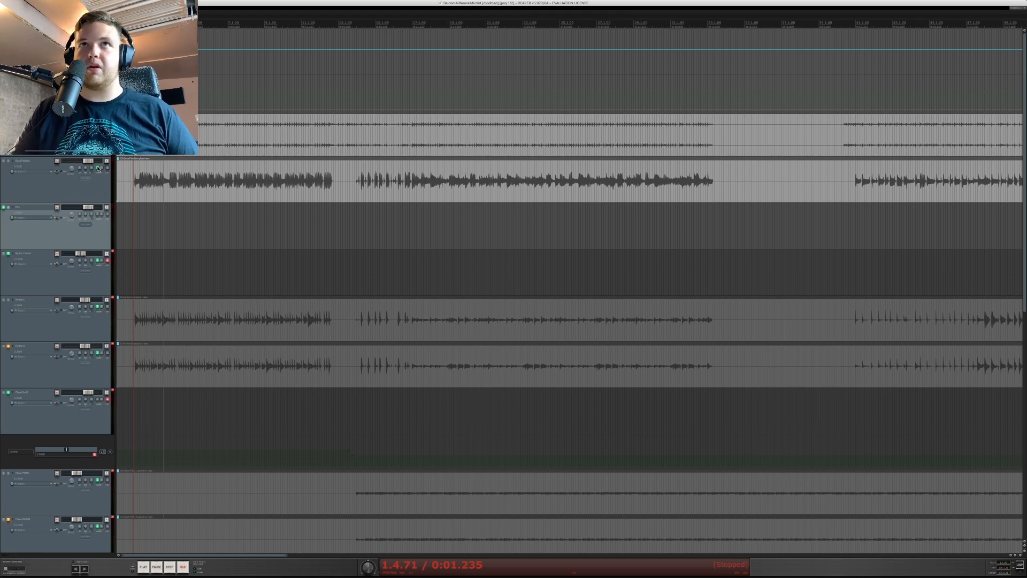
- Open the bass track's Parallax plug-in and set its gate to -51.6 dB and the low band's compression to 1.00
left_click(97, 169)
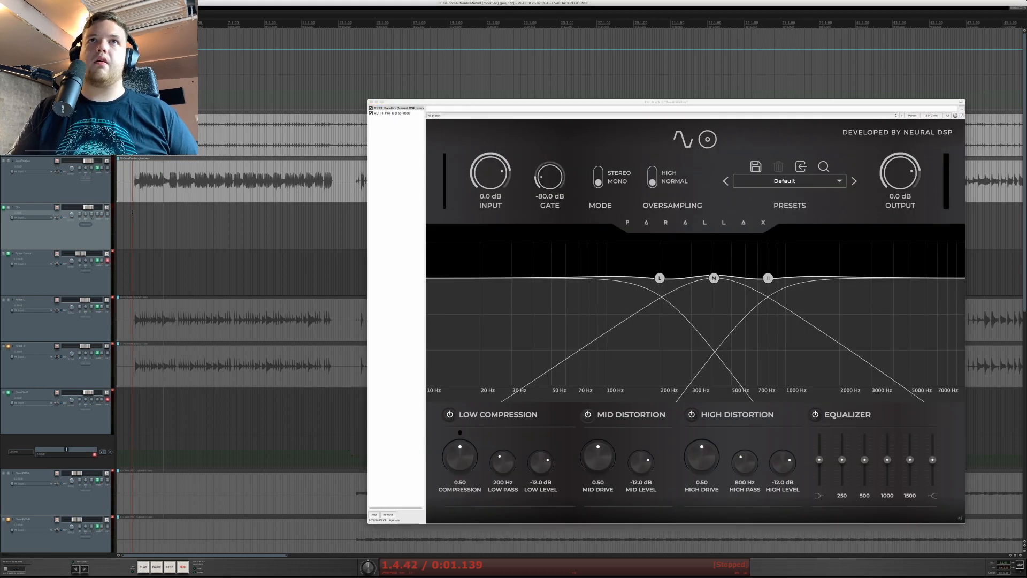
key("space")
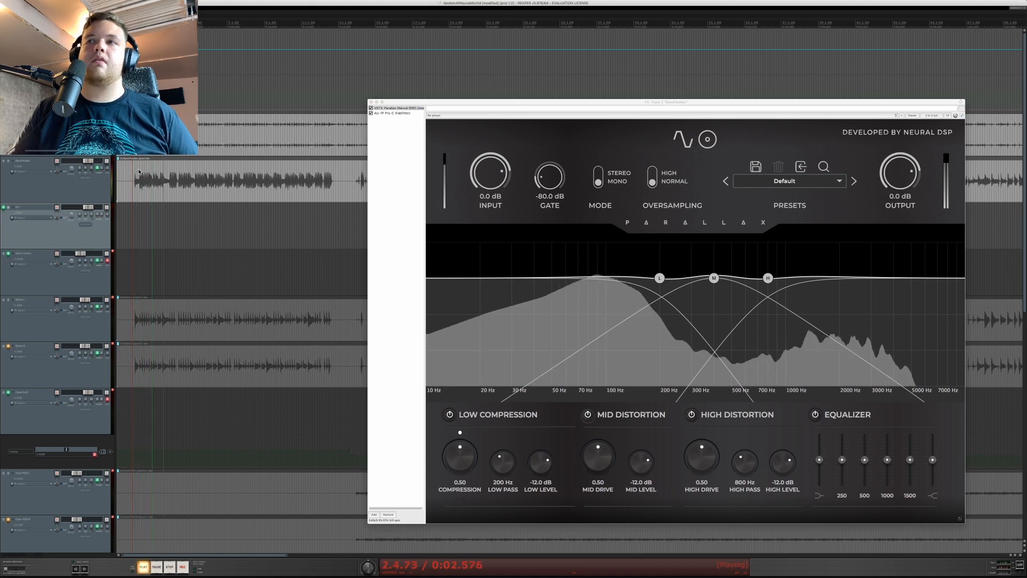
left_click_drag(550, 179, 550, 163)
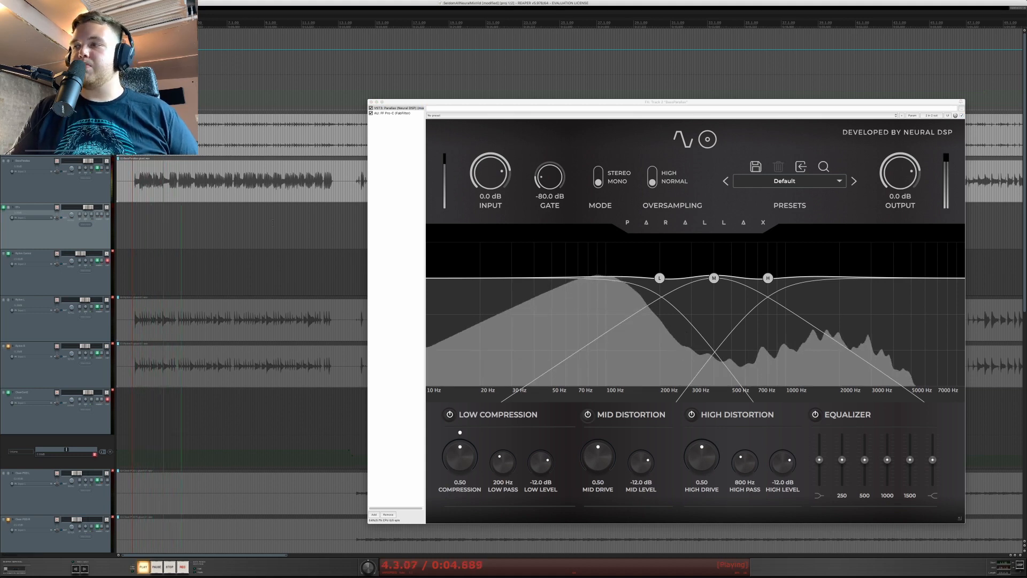
key("space")
left_click_drag(455, 458, 481, 402)
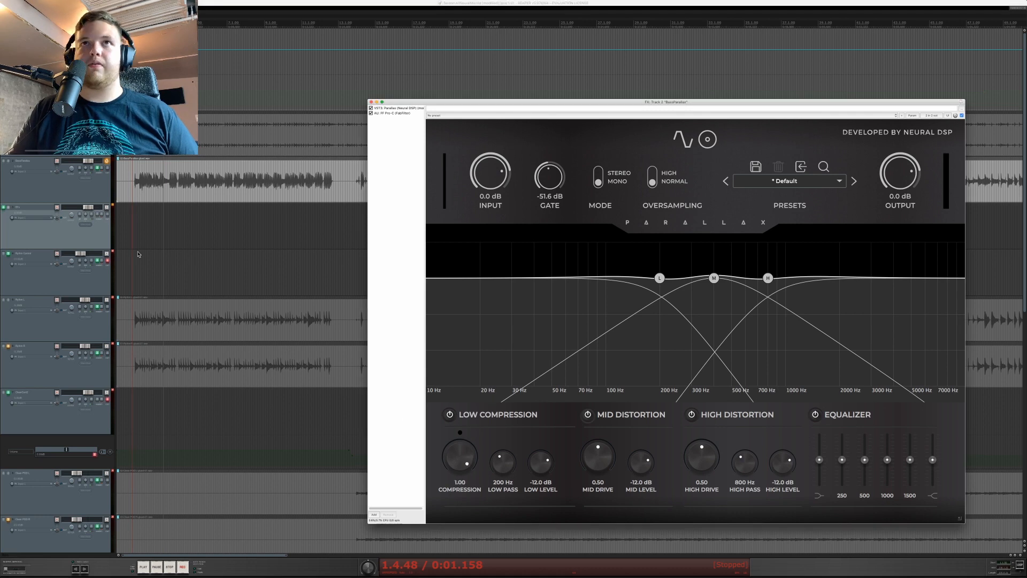
- Play the bass from the start of the riff, bypassing and re-enabling the mid and high distortion bands to compare their sound
left_click(132, 217)
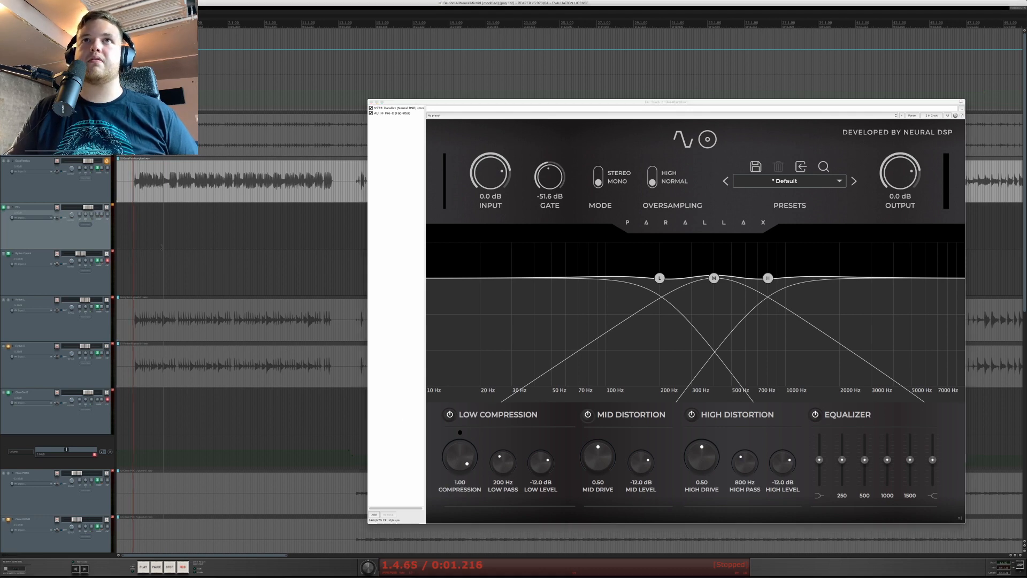
key("space")
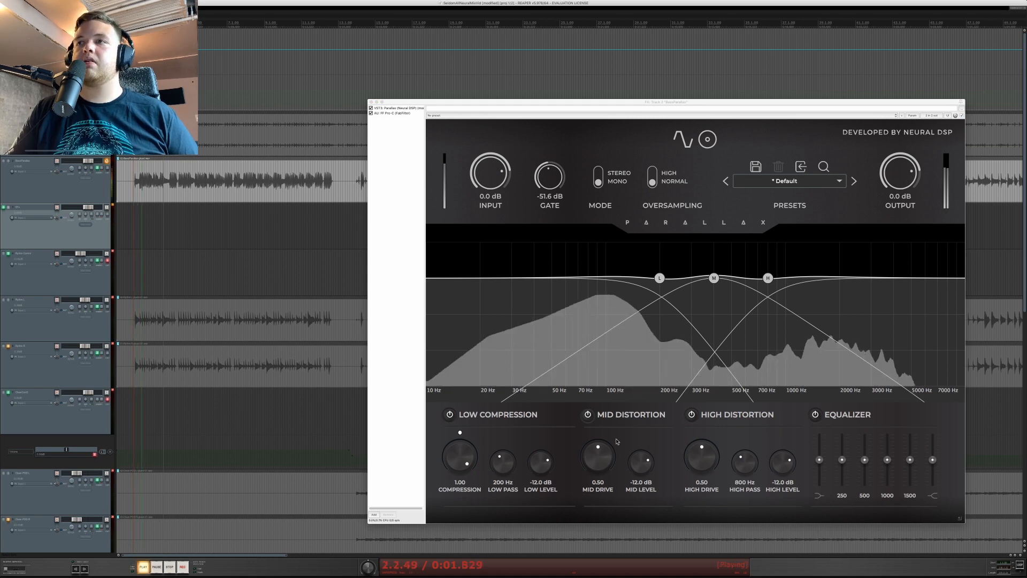
left_click(587, 415)
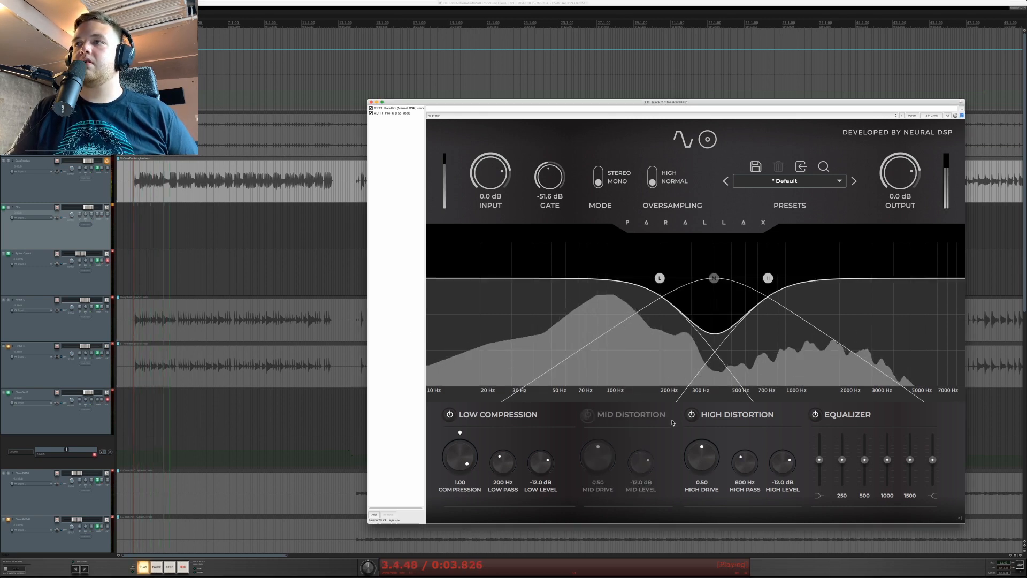
left_click(691, 415)
left_click(692, 415)
left_click(588, 415)
key("space")
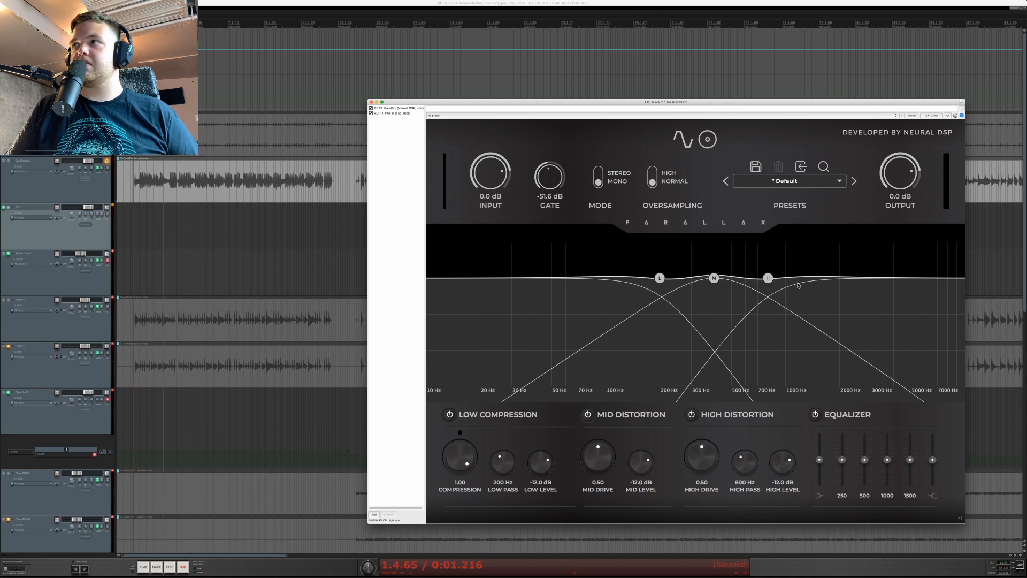
- Isolate the low compression band by bypassing both distortion bands, and set its low pass to 184 Hz while listening
left_click(588, 416)
left_click(692, 415)
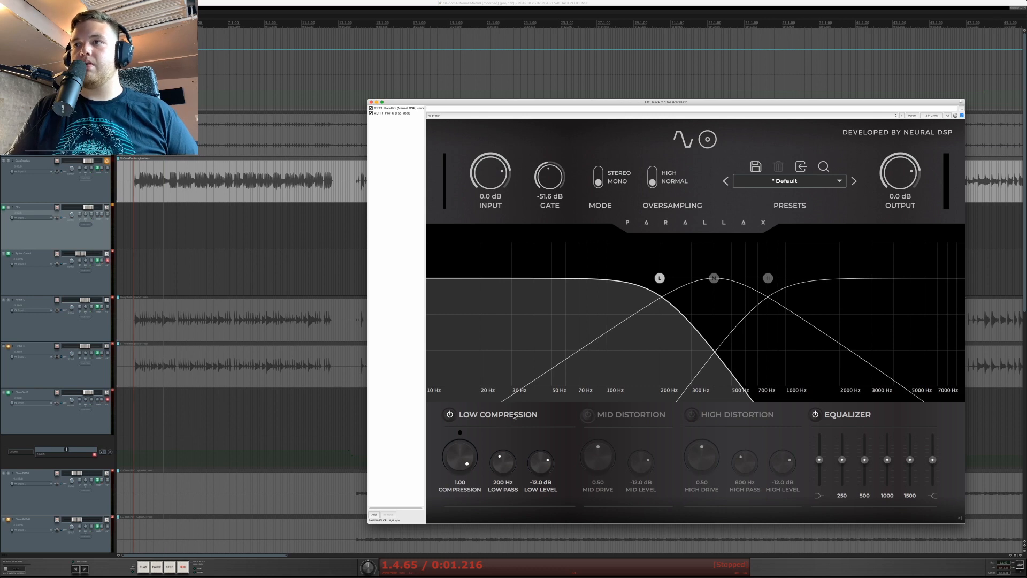
key("space")
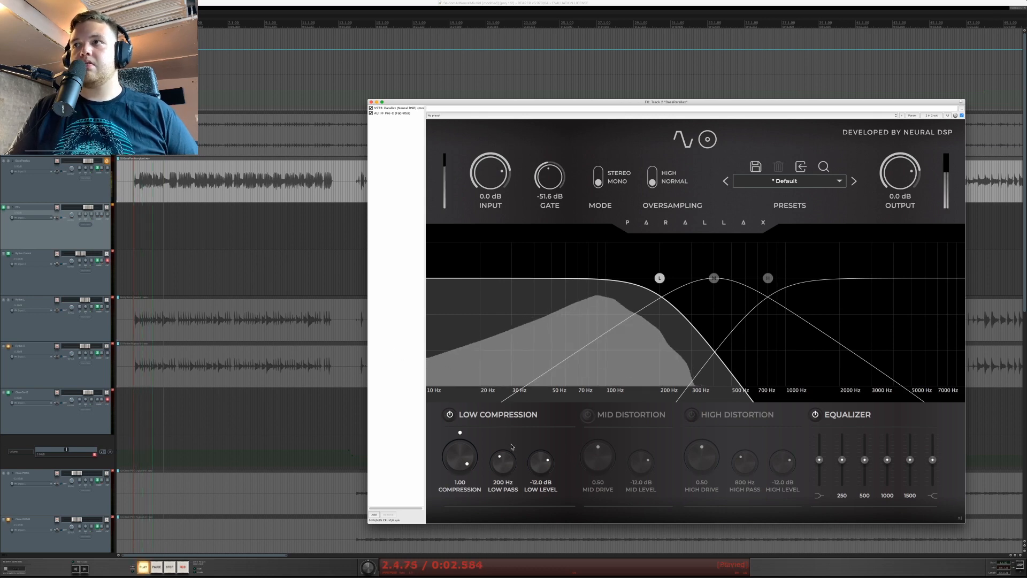
left_click_drag(503, 461, 503, 470)
key("space")
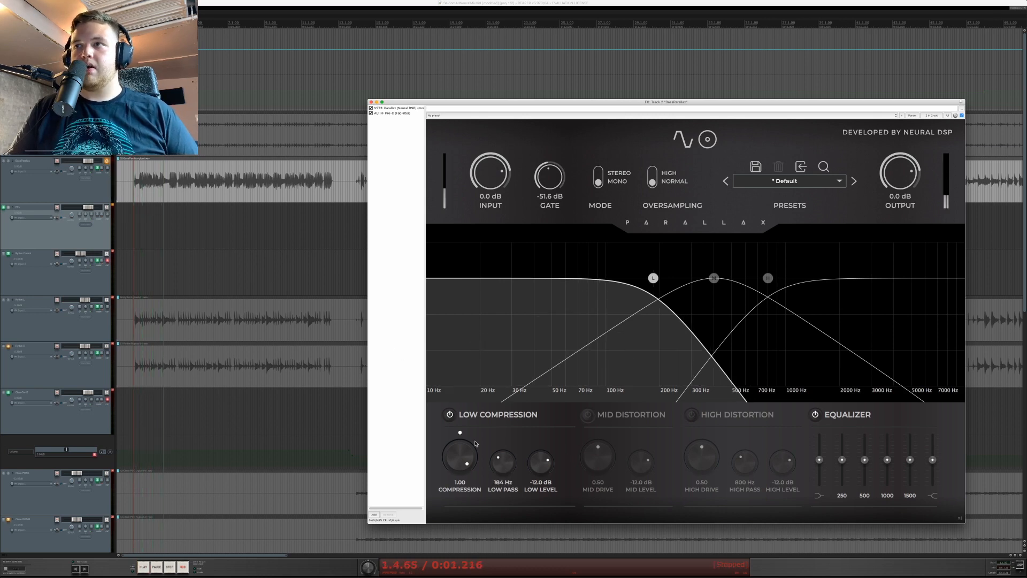
- Audition the mid distortion band alone and the high distortion band alone
left_click(534, 412)
left_click(589, 416)
key("space")
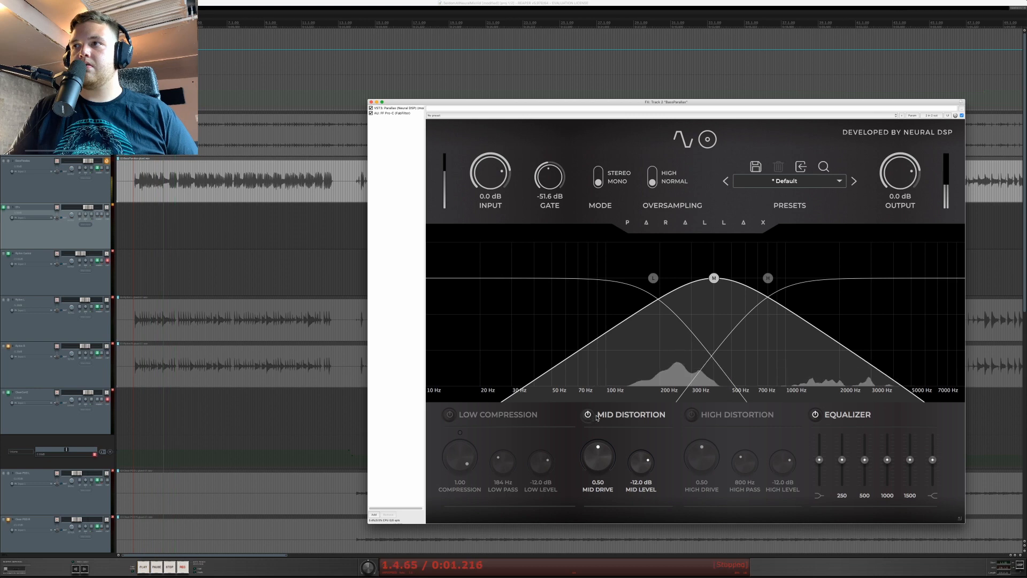
left_click(589, 415)
left_click(691, 415)
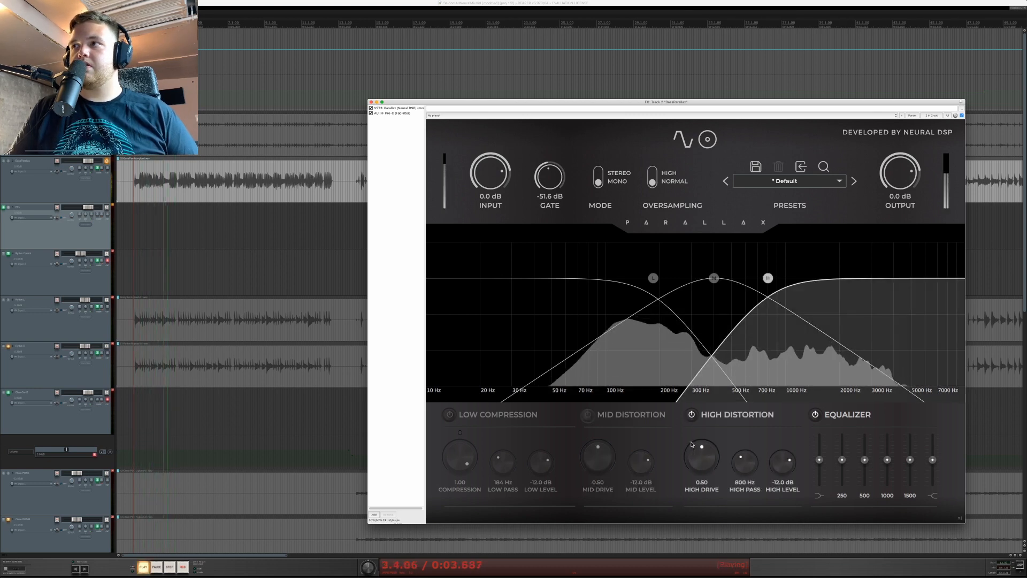
key("space")
- Switch from the high distortion band to low compression, and set its low pass to 165 Hz and low level to -13.7 dB
left_click(692, 415)
left_click(450, 415)
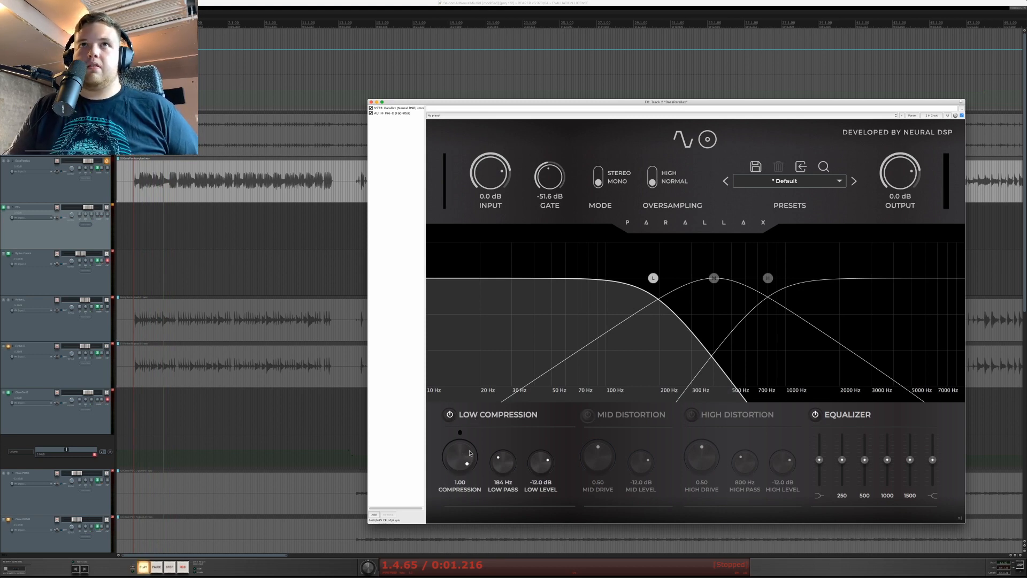
key("space")
left_click_drag(508, 465, 508, 467)
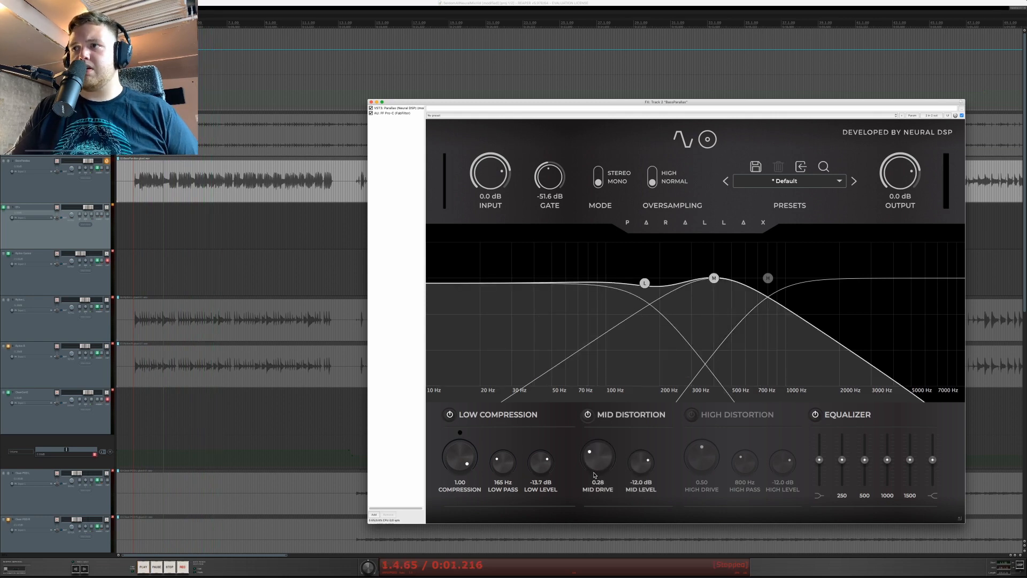
- Bypass low compression during playback to hear mid distortion alone, and set the mid drive to 0.23
key("space")
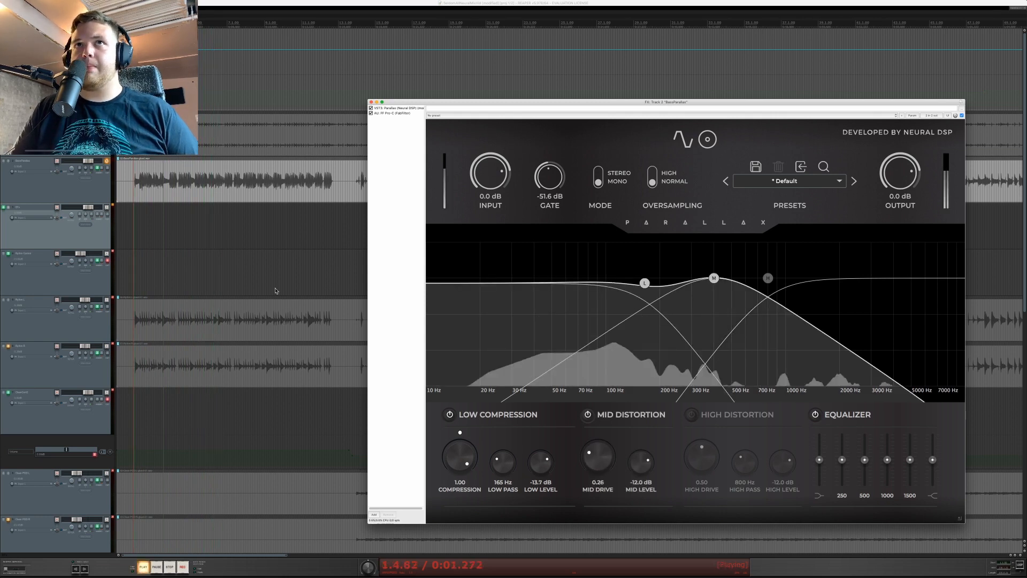
left_click(449, 414)
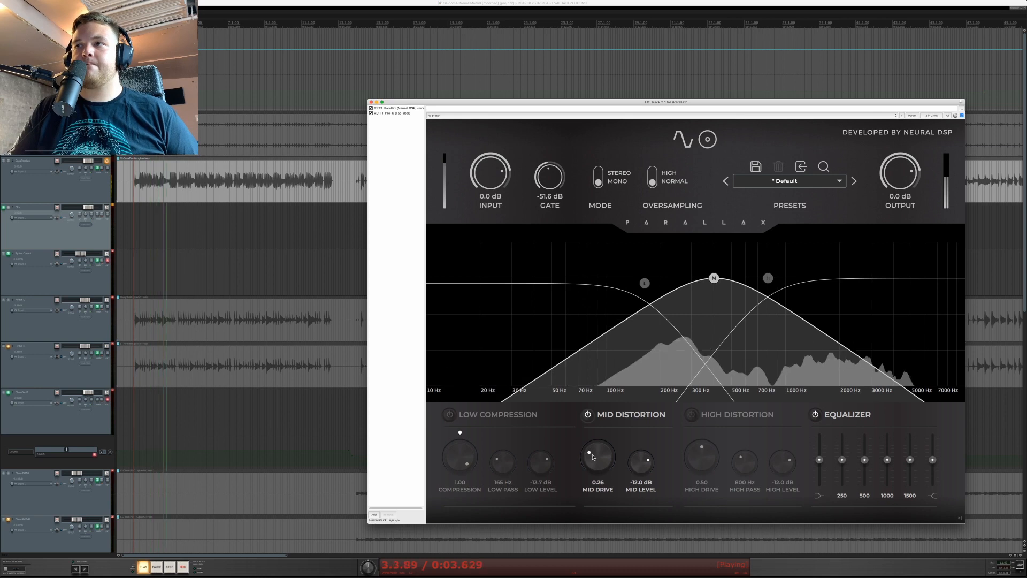
left_click_drag(593, 455, 592, 458)
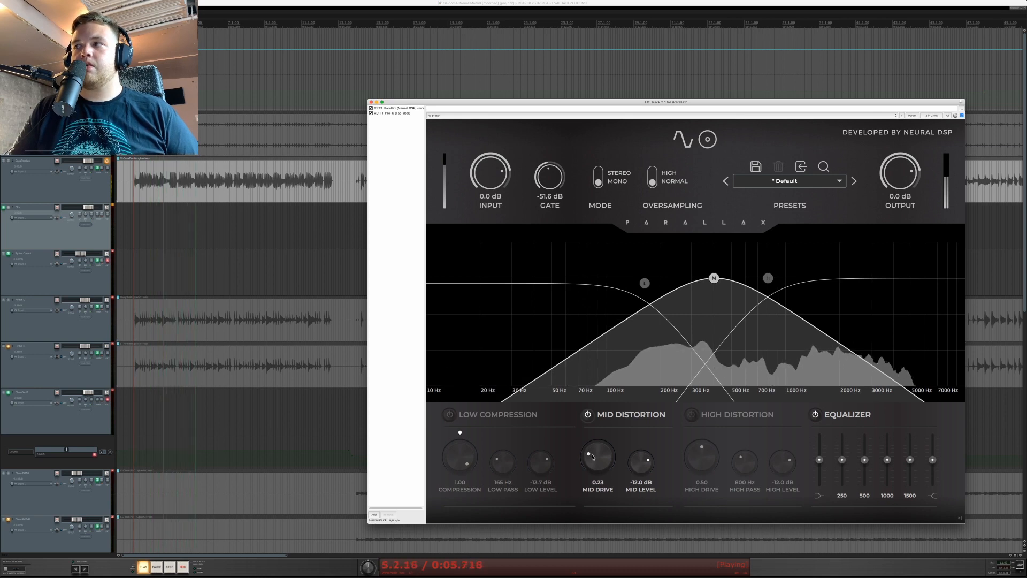
key("space")
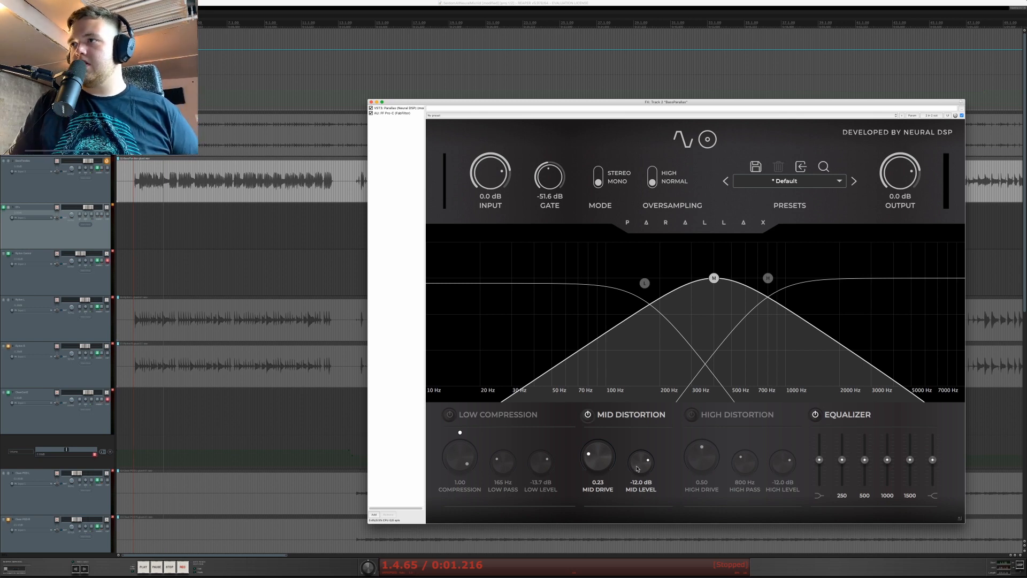
- Raise the equalizer's high shelf and set the mid level to -14.5 dB, re-enabling low compression to check the blend
left_click_drag(932, 456, 934, 447)
key("space")
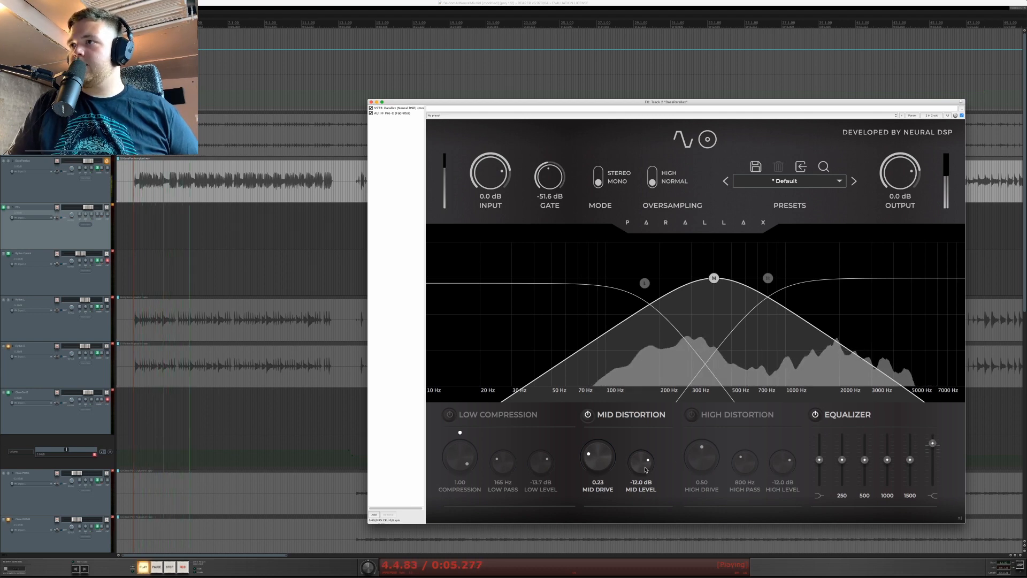
scroll(642, 462, "down", 3)
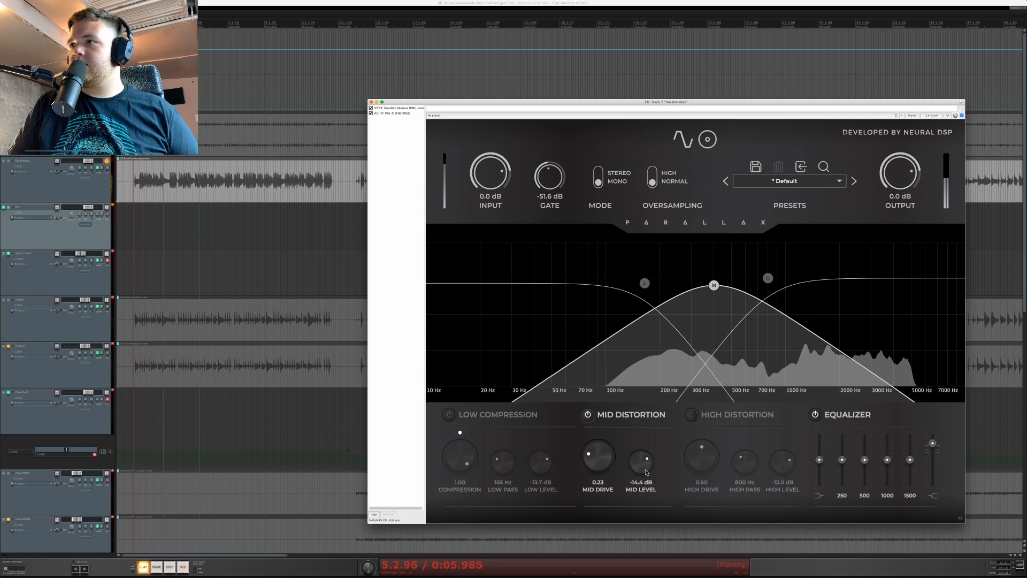
left_click(450, 414)
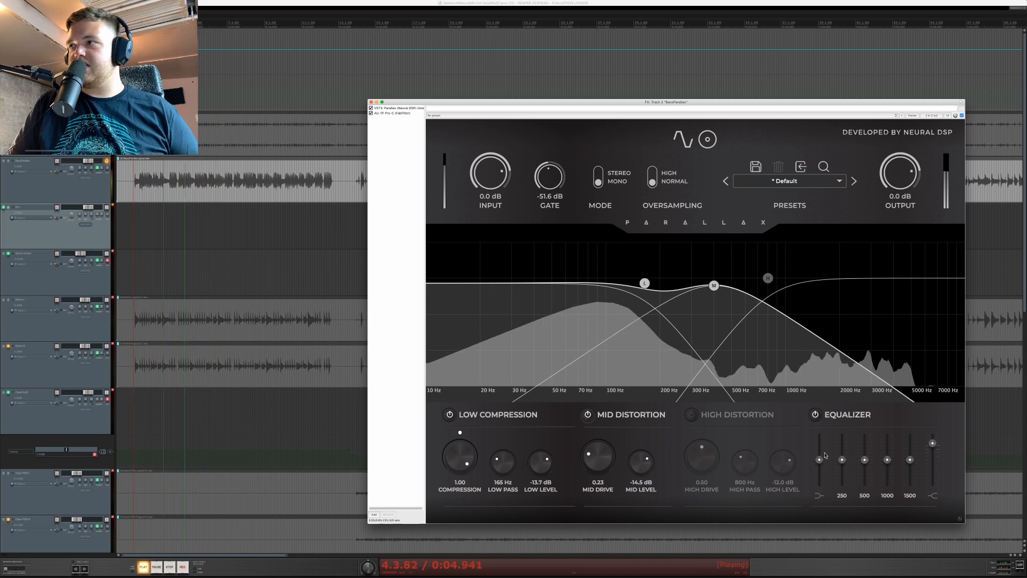
key("space")
- Isolate the high distortion band, set its high pass to 1475 Hz and level to -18.7 dB, and audition it with the other bands
left_click(587, 415)
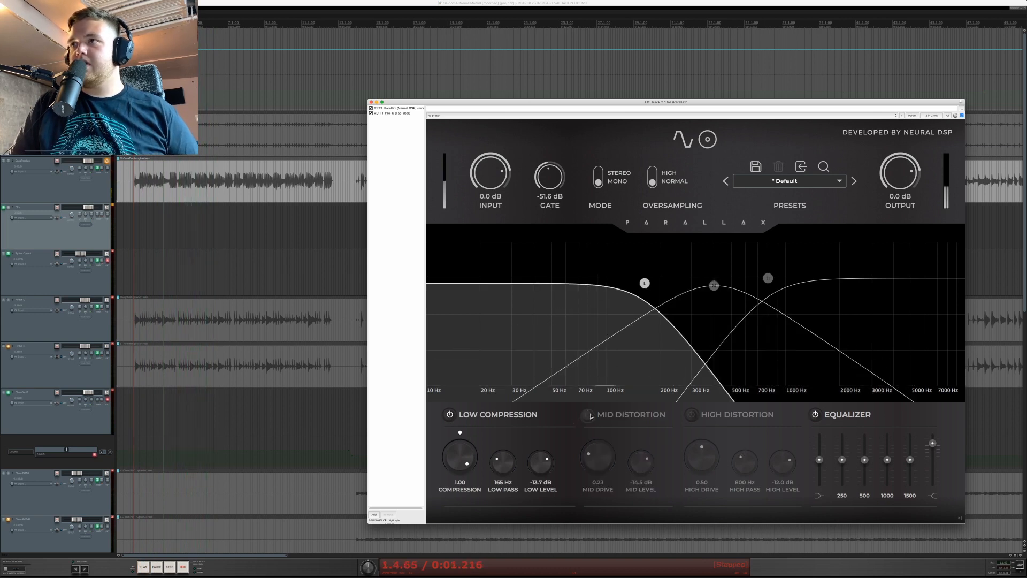
left_click(450, 415)
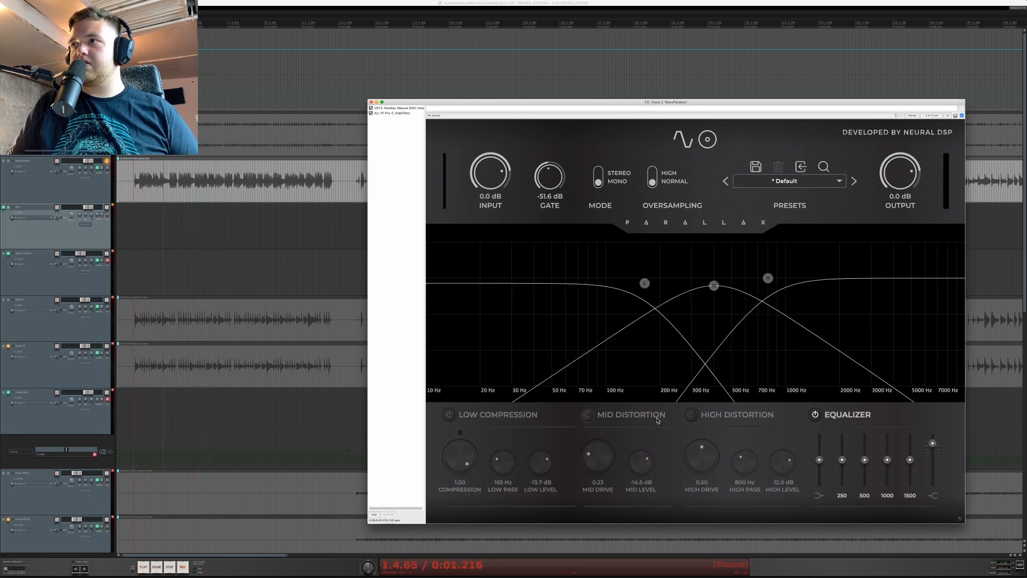
left_click(691, 416)
left_click_drag(743, 464, 780, 472)
key("space")
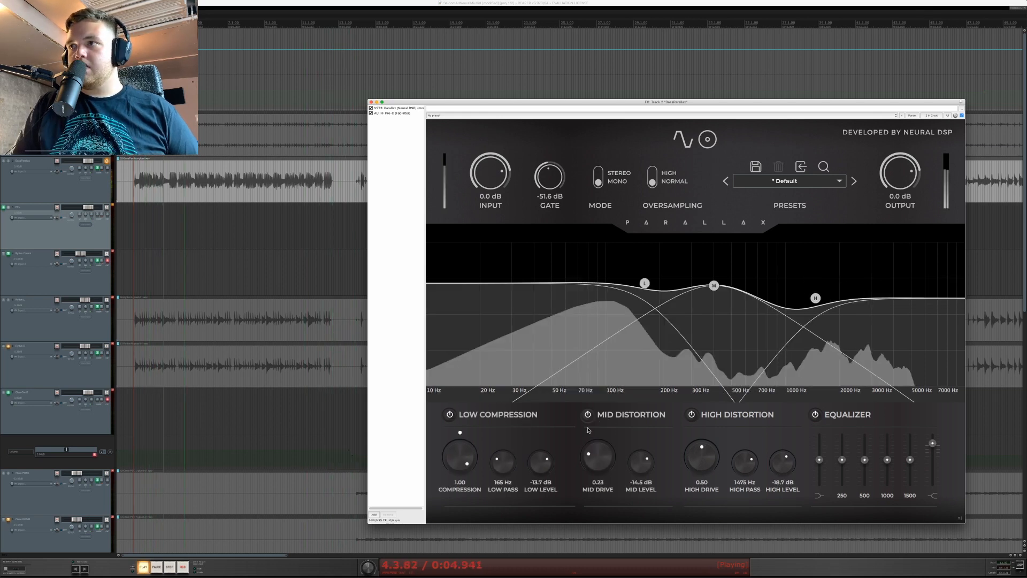
key("space")
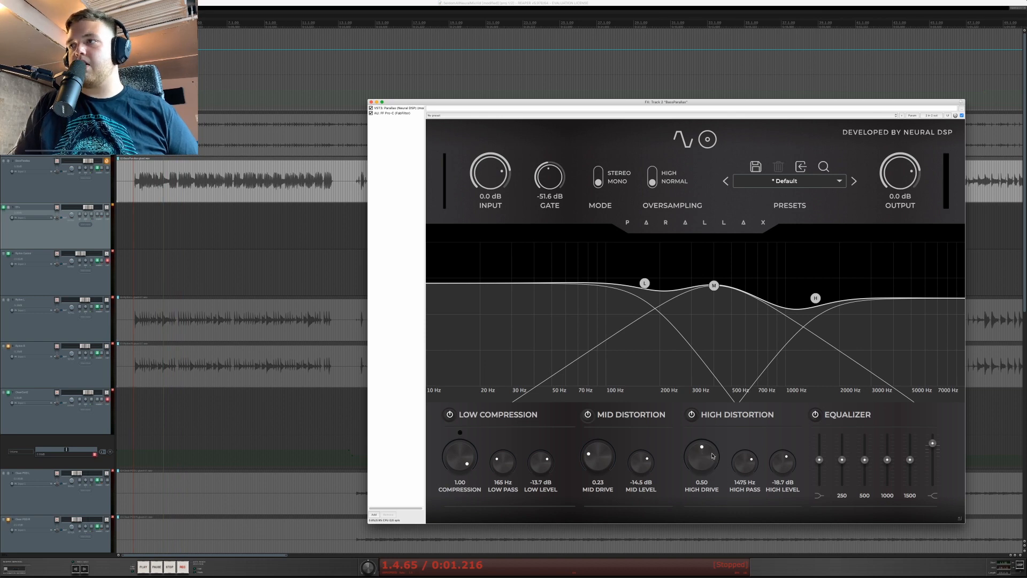
- Audition the mid distortion band alone, bringing high distortion and low compression back in one after the other
left_click(693, 415)
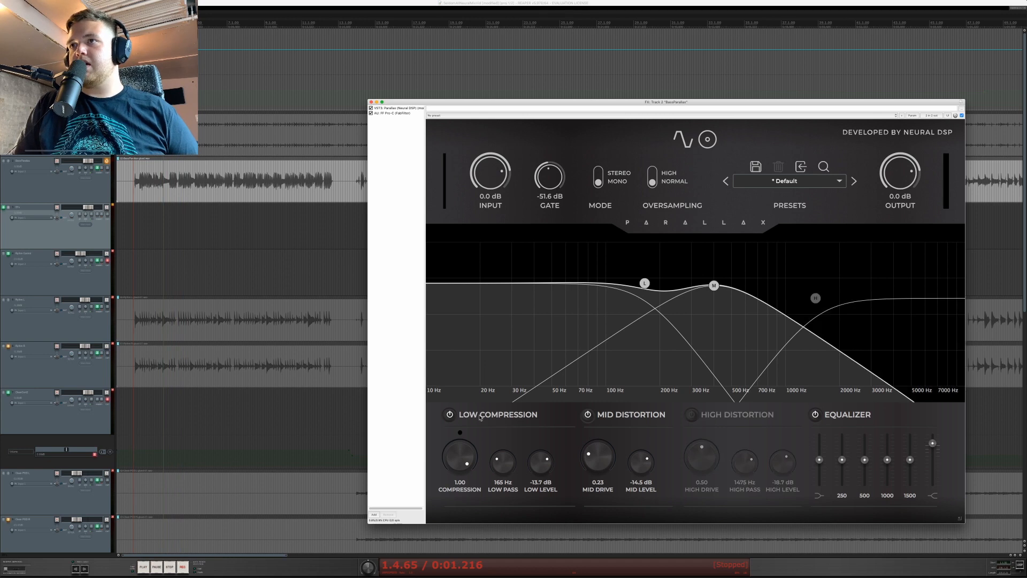
left_click(450, 416)
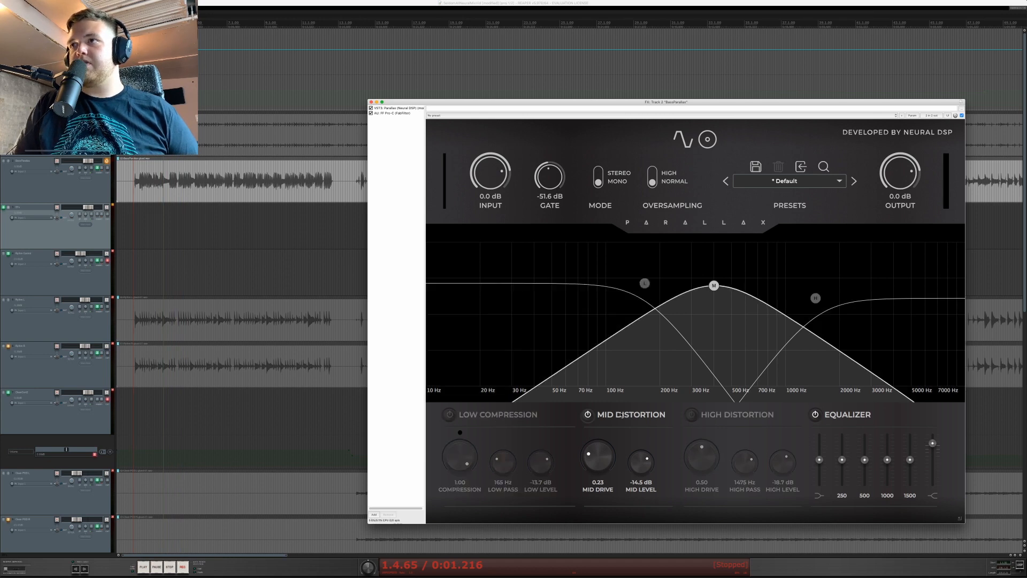
key("space")
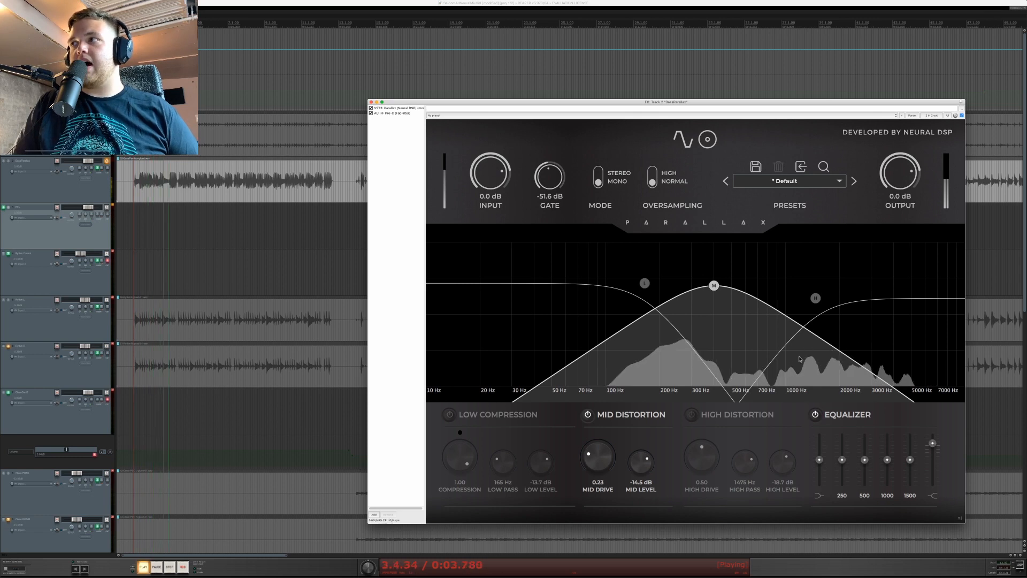
key("space")
left_click(689, 416)
key("space")
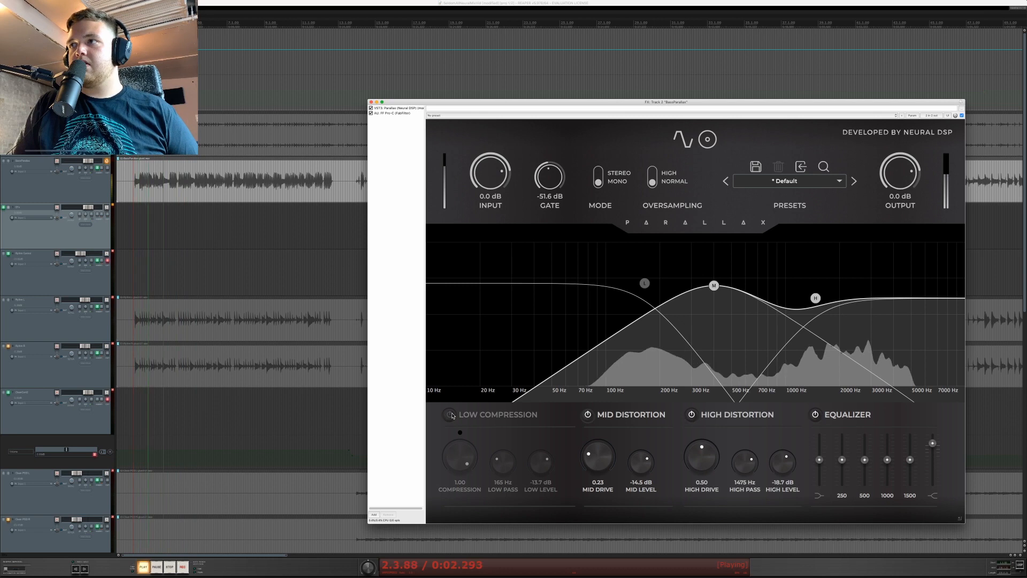
left_click(450, 415)
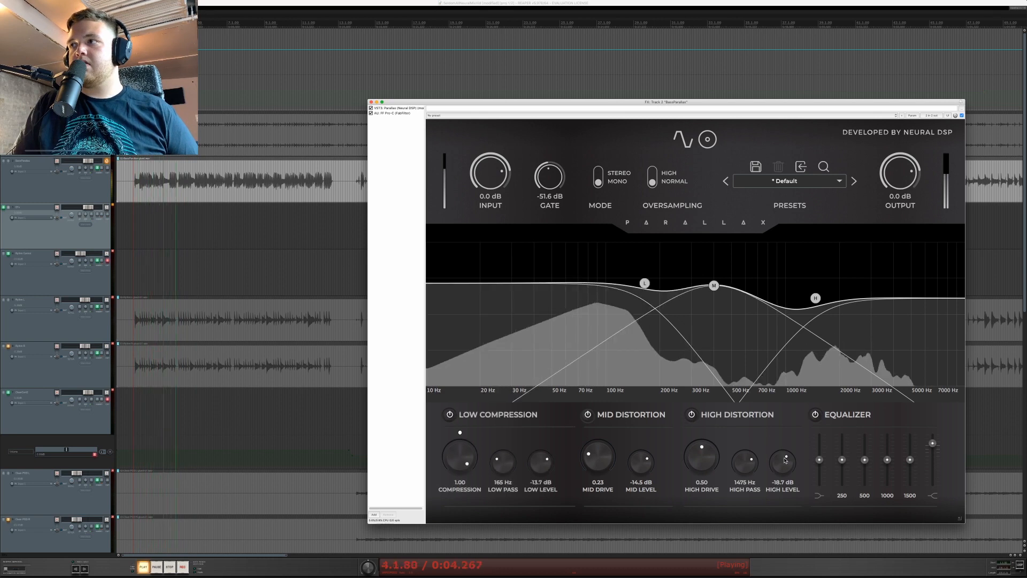
- Set the high level to -16.9 dB, and slightly lower the equalizer's 250 Hz band and raise its 1000 Hz band
key("space")
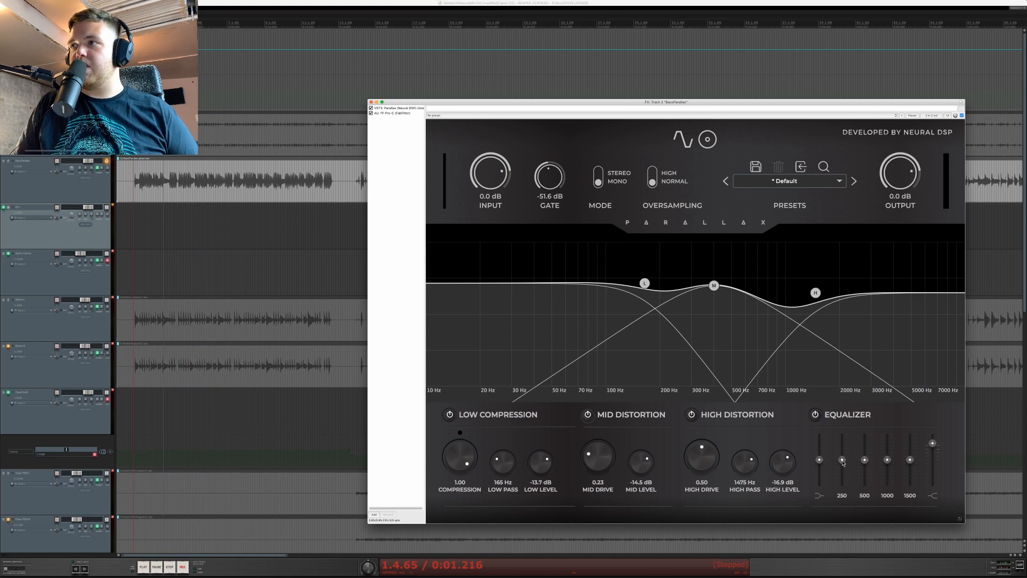
left_click_drag(841, 465, 843, 471)
key("space")
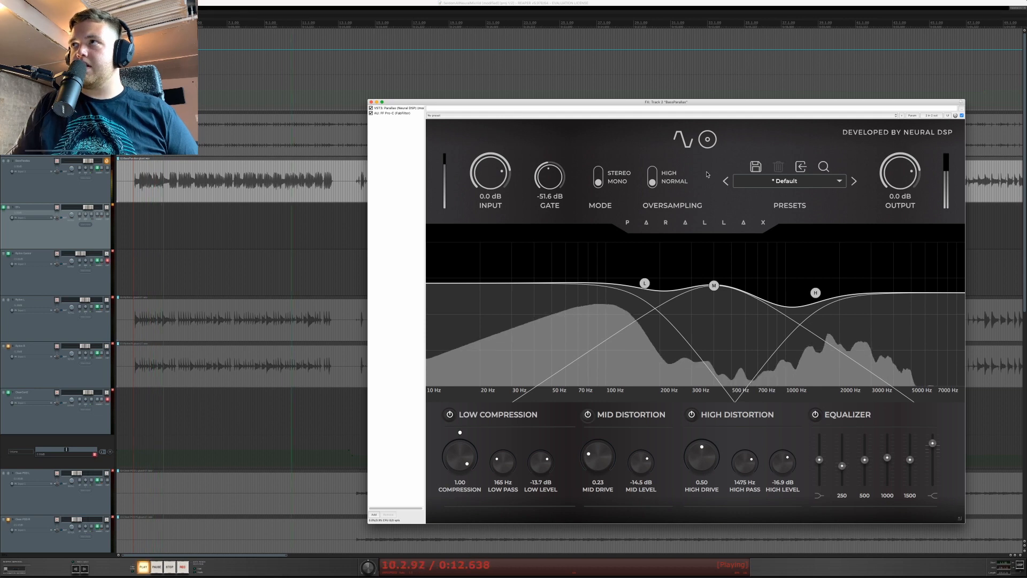
- In the cabinet section, set the first microphone to Ribbon 160, switch off the second, and set the first's position to 0.08
left_click(709, 141)
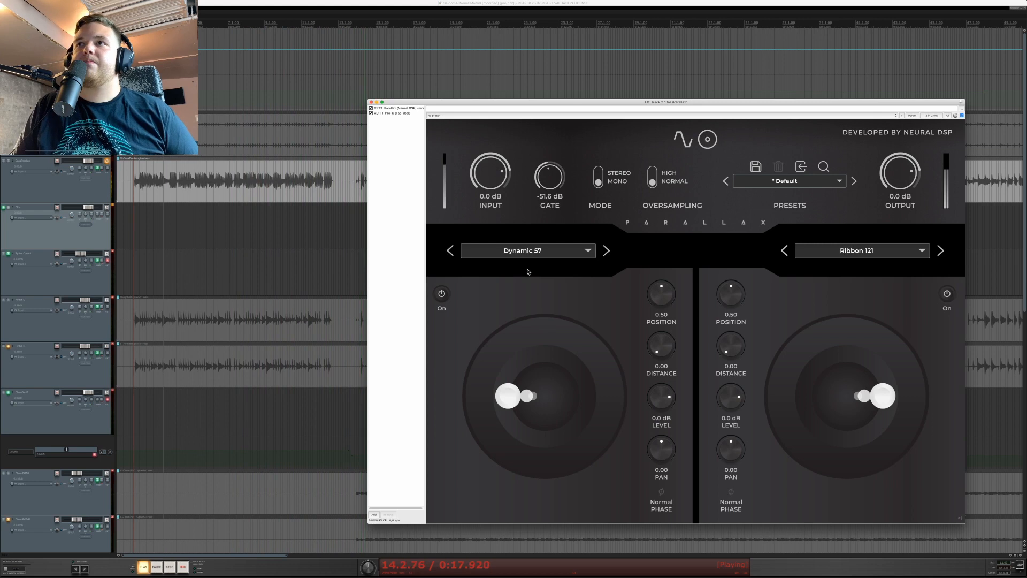
left_click(544, 260)
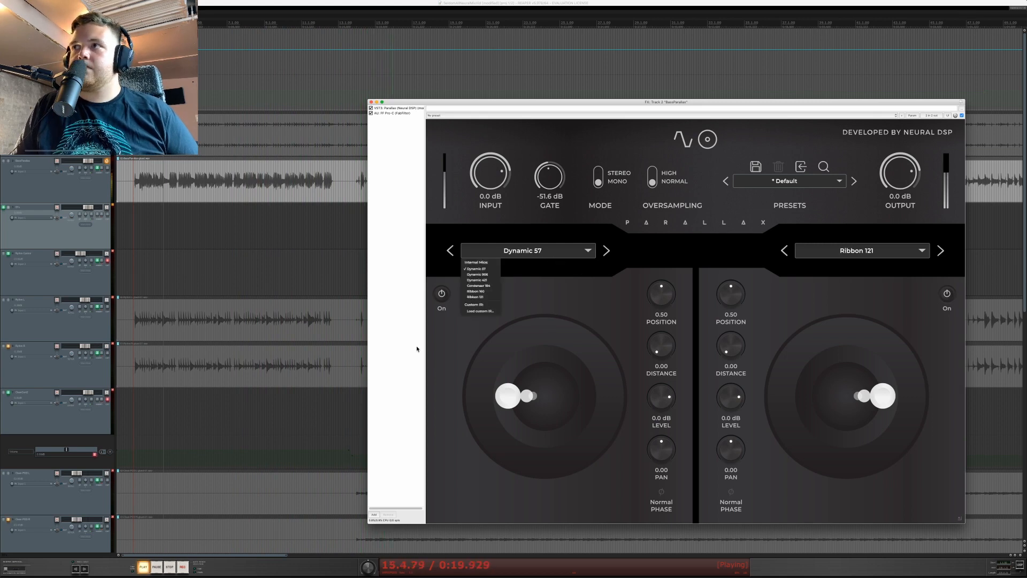
left_click(487, 292)
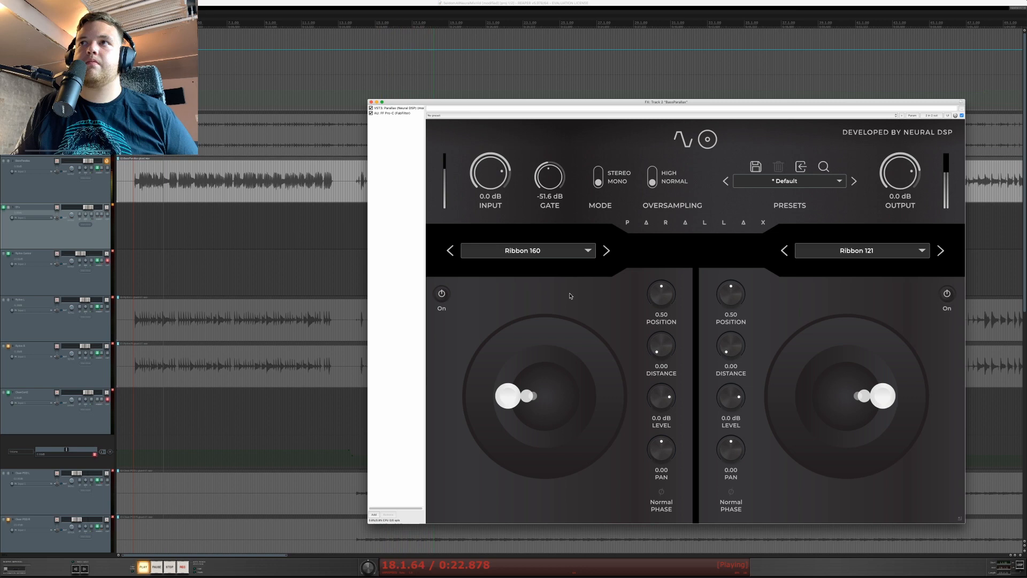
left_click(948, 293)
left_click_drag(520, 403, 538, 385)
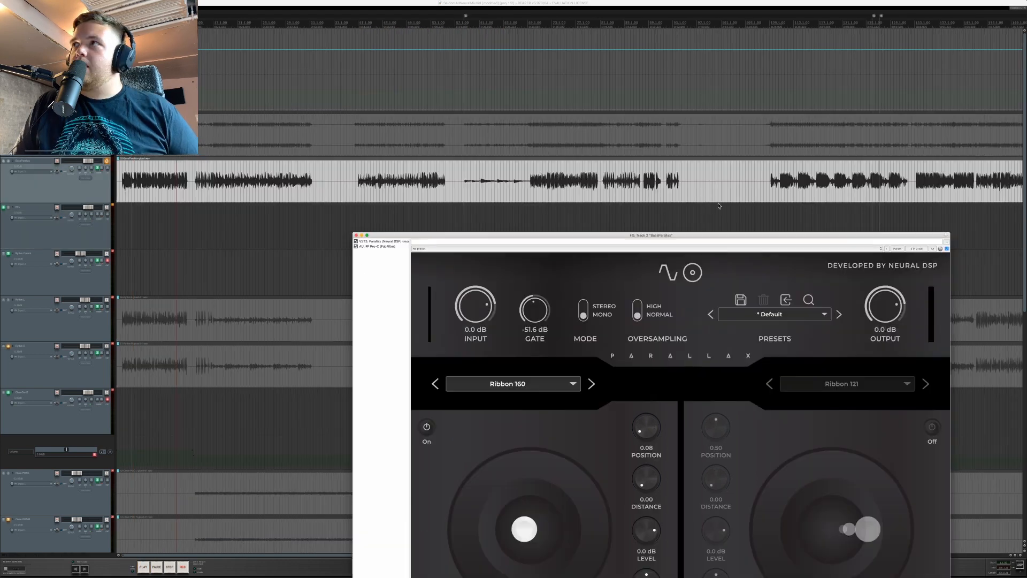
- Play a busier section of the song, try Ribbon 121 on the first cabinet microphone, and set it to Condenser 184
left_click(531, 209)
key("space")
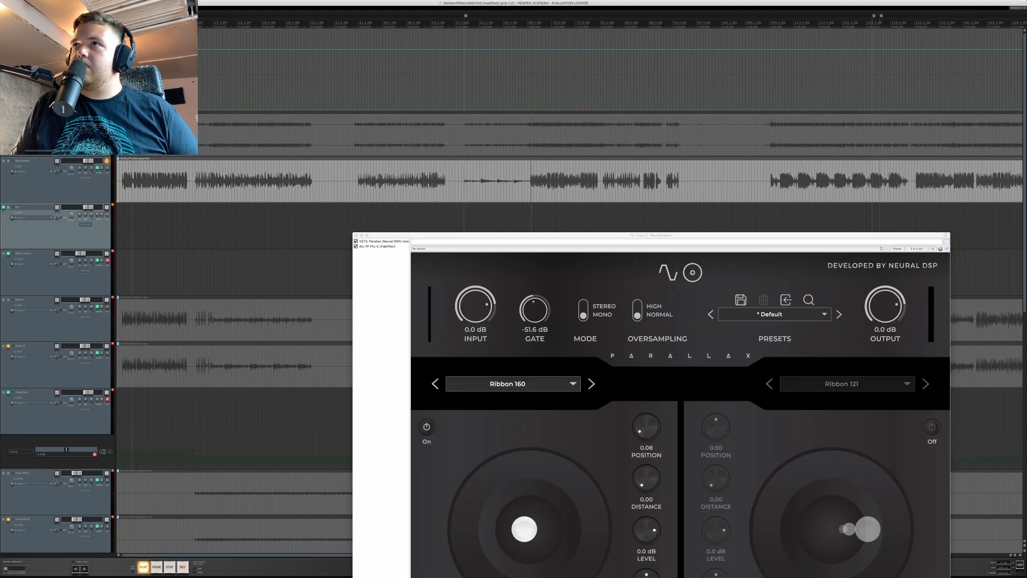
left_click_drag(571, 236, 587, 174)
left_click(523, 322)
left_click(483, 370)
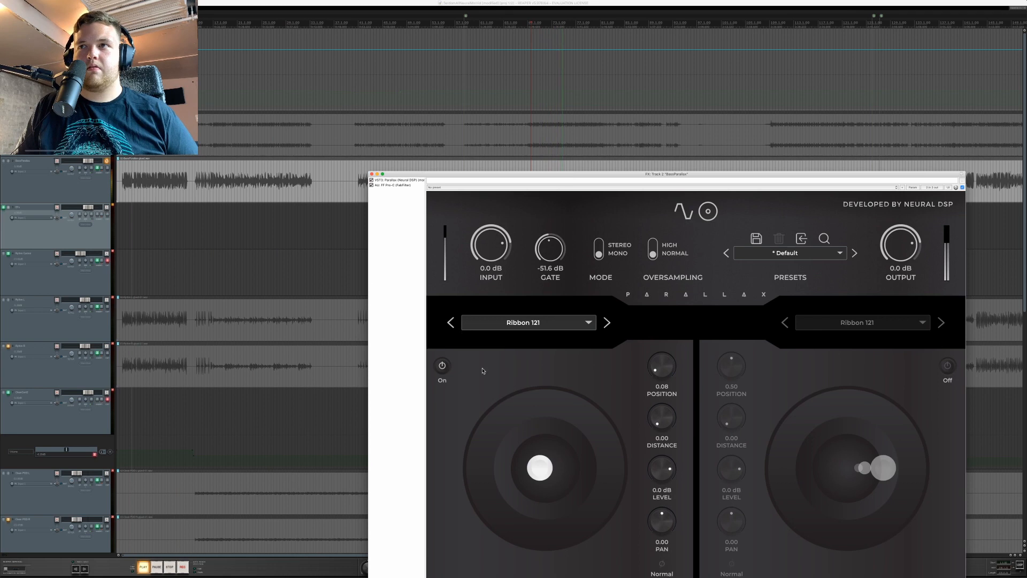
left_click(552, 322)
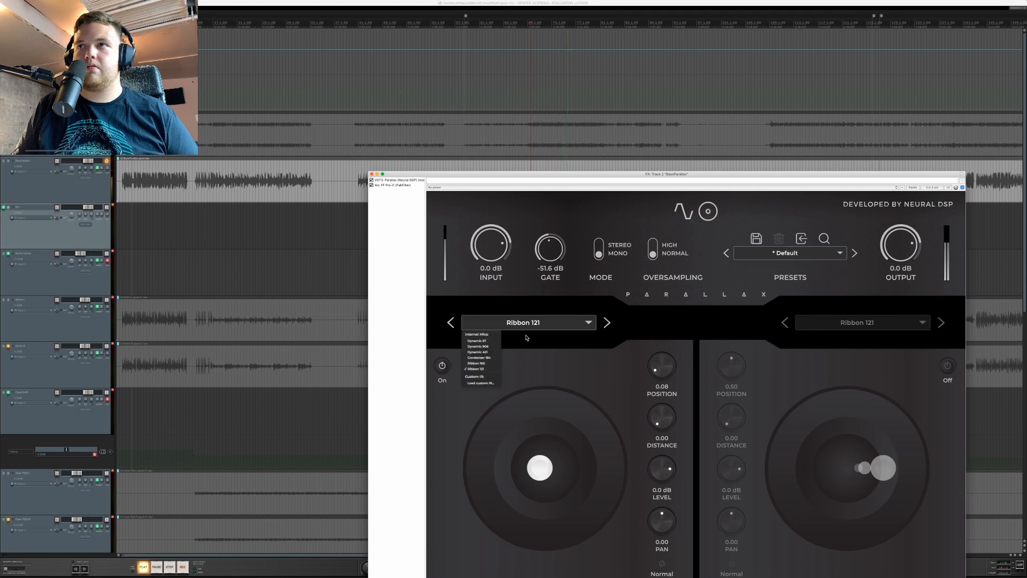
left_click(481, 357)
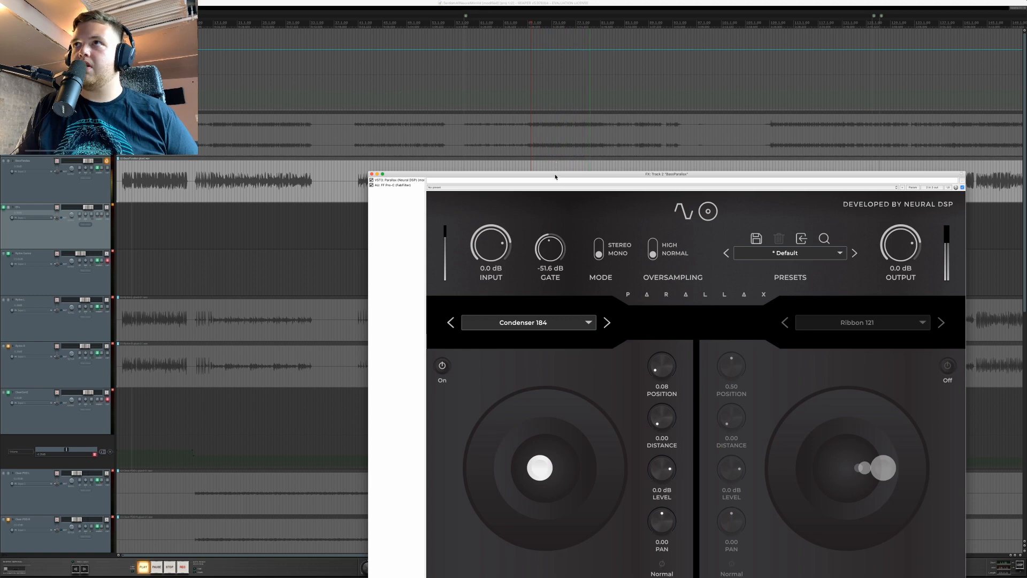
left_click_drag(555, 177, 556, 93)
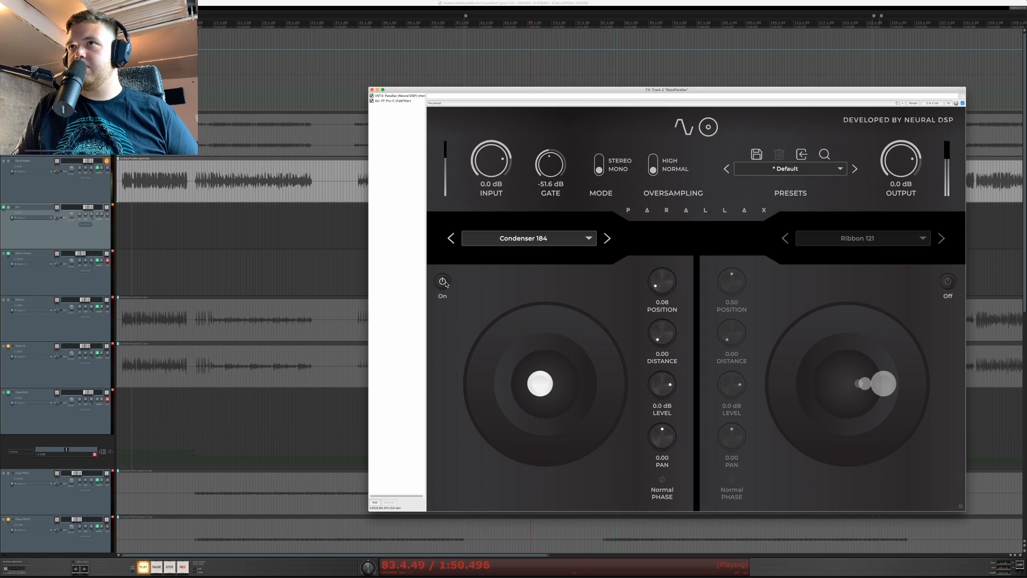
- Audition the second microphone alone, trying Ribbon 160, and set it to Ribbon 121 at position 0.57 and distance 0.02, with both microphones enabled
left_click(947, 282)
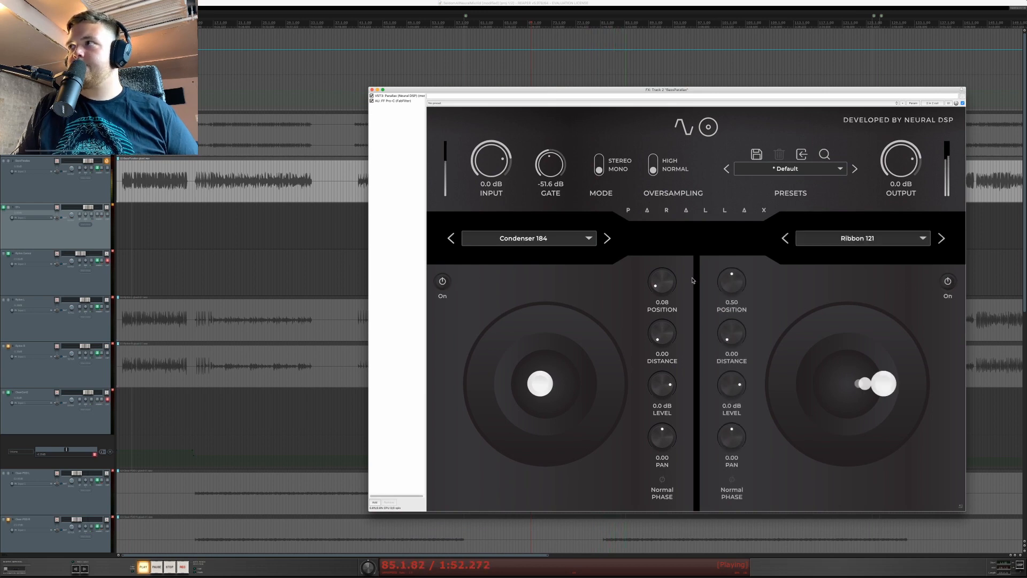
left_click(440, 284)
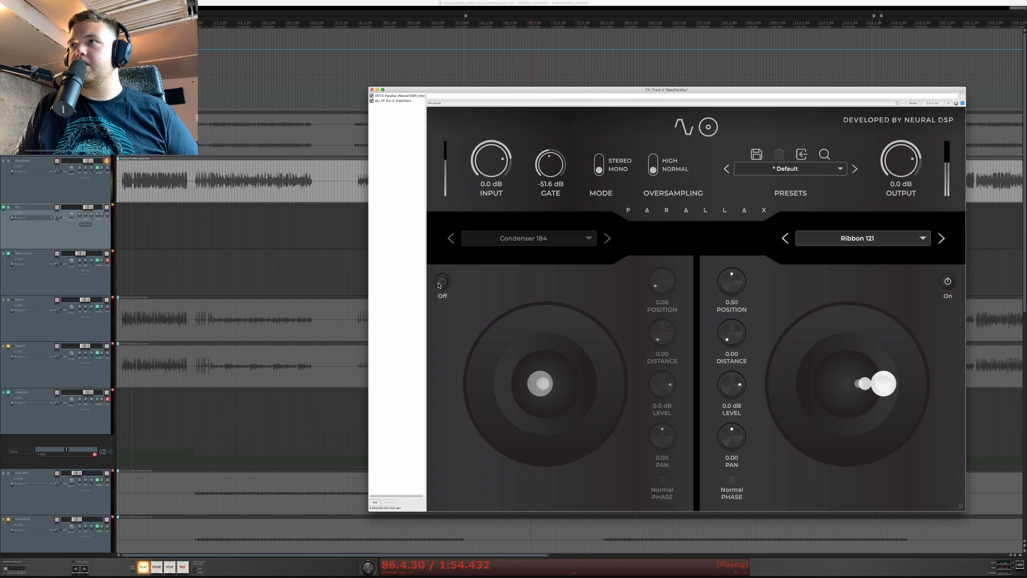
left_click(819, 242)
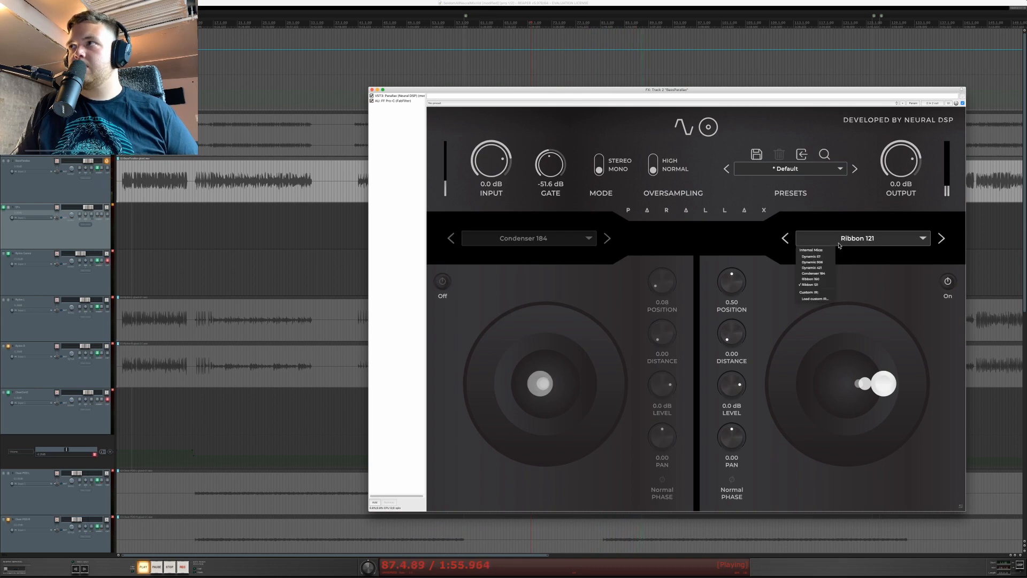
left_click(812, 279)
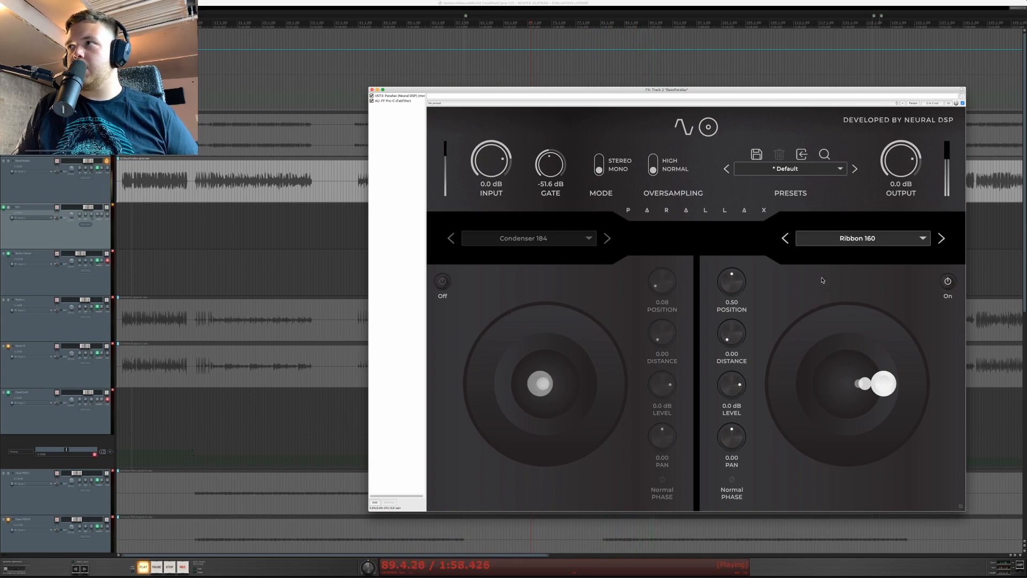
left_click(854, 243)
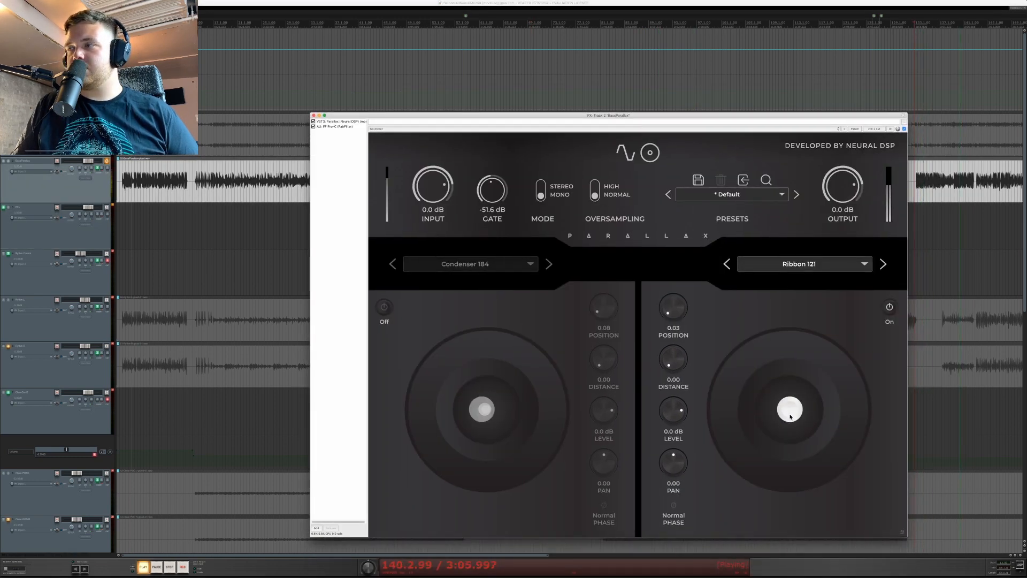
left_click_drag(799, 413, 840, 417)
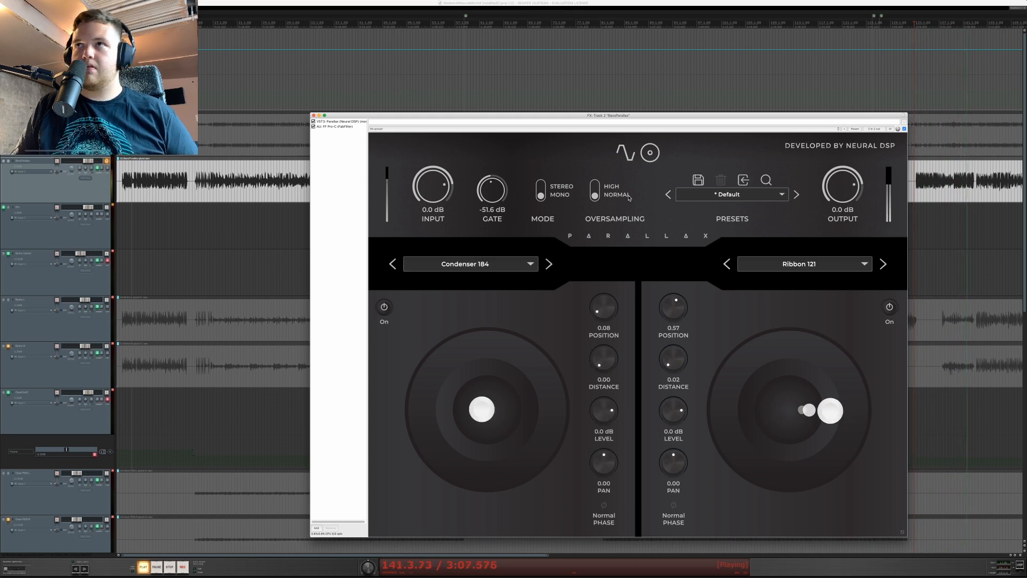
- Unsolo the bass track, play it with the full mix, and set the Parallax output to -3.3 dB
left_click(625, 153)
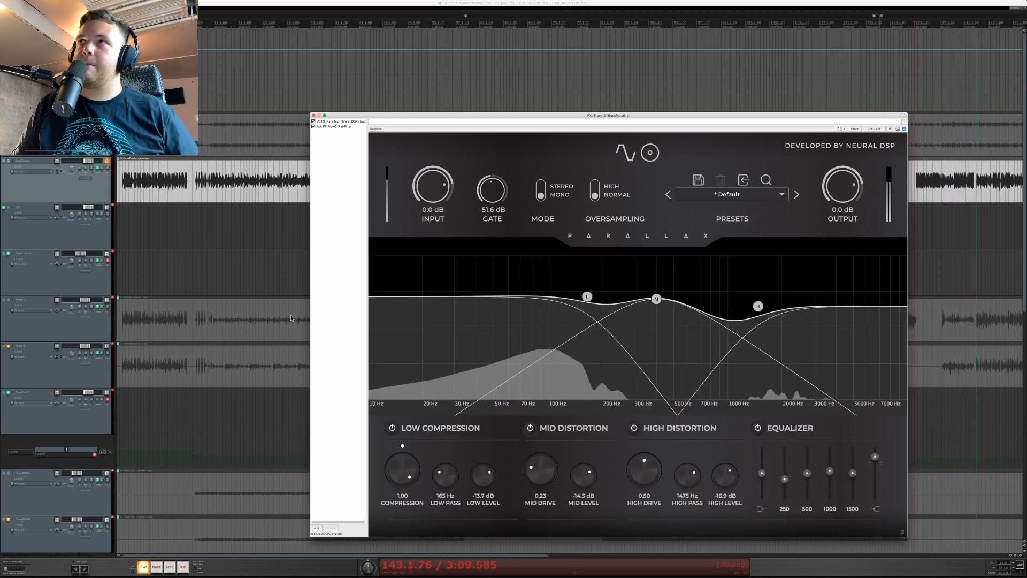
key("Escape")
key("space")
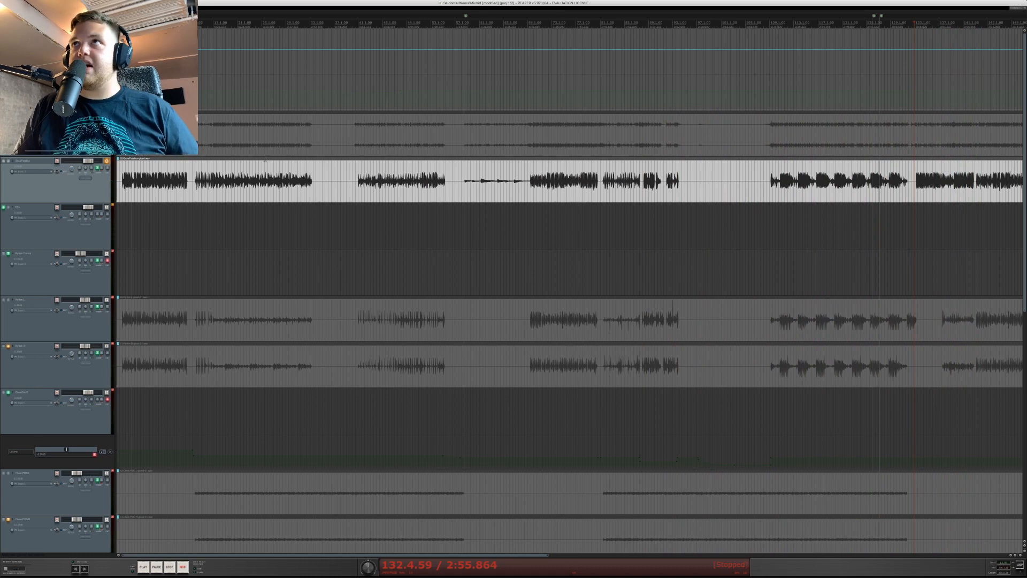
key("space")
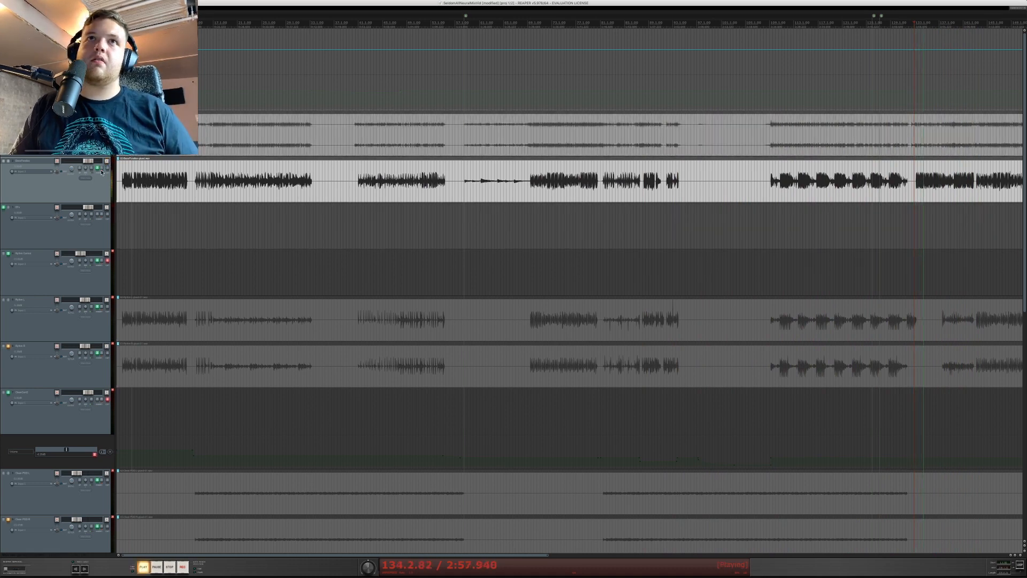
left_click(98, 168)
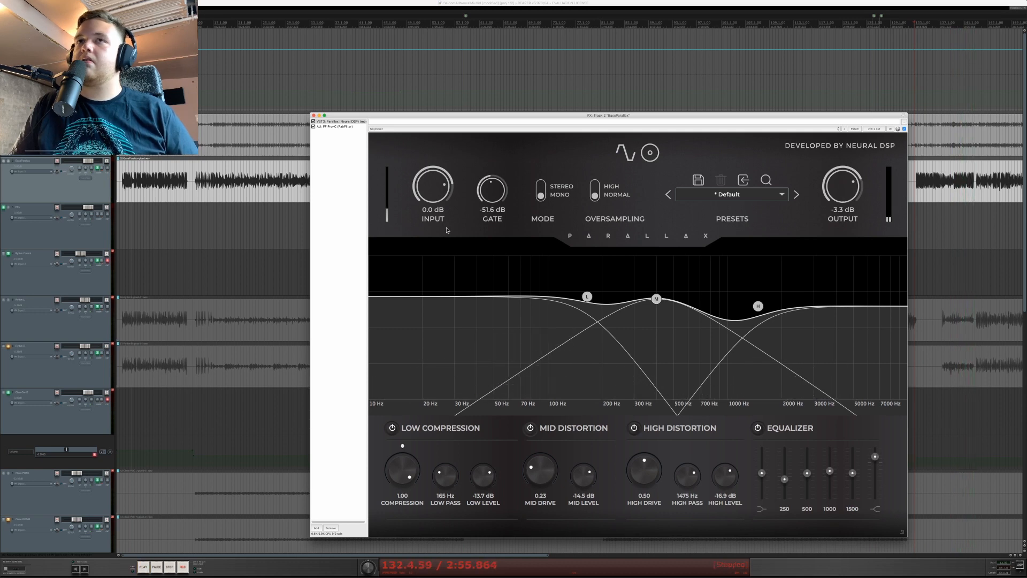
left_click(244, 185)
key("space")
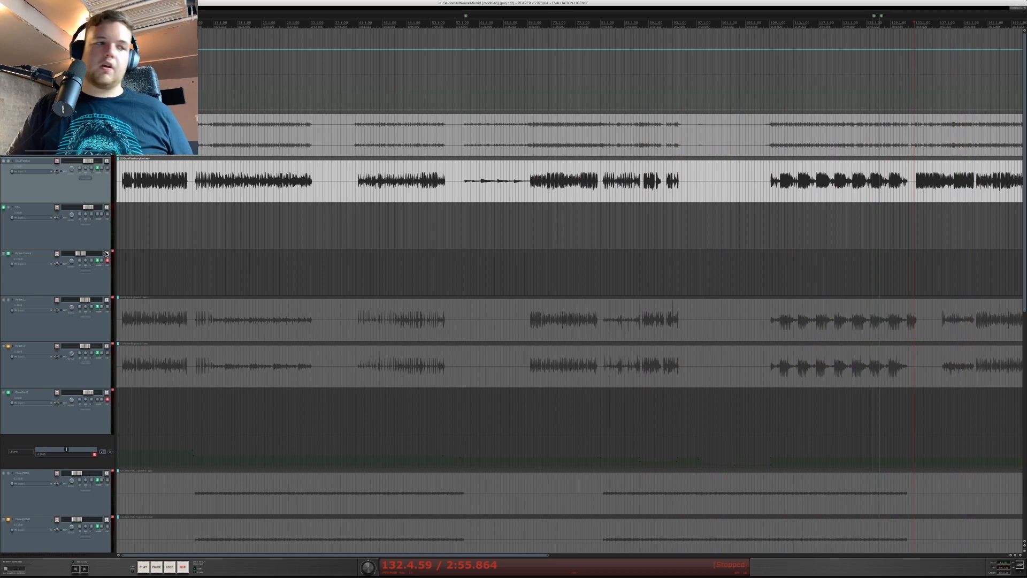
- Move the edit cursor to just before the song's first notes and open the first rhythm guitar track's Archetype Plini plug-in
key("super+Tab")
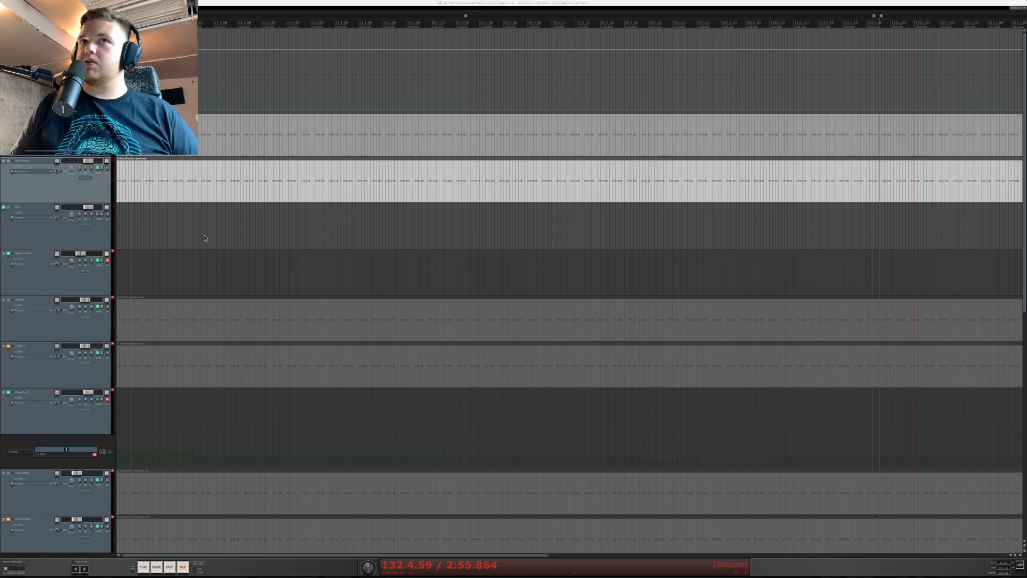
left_click(139, 314)
left_click(123, 317)
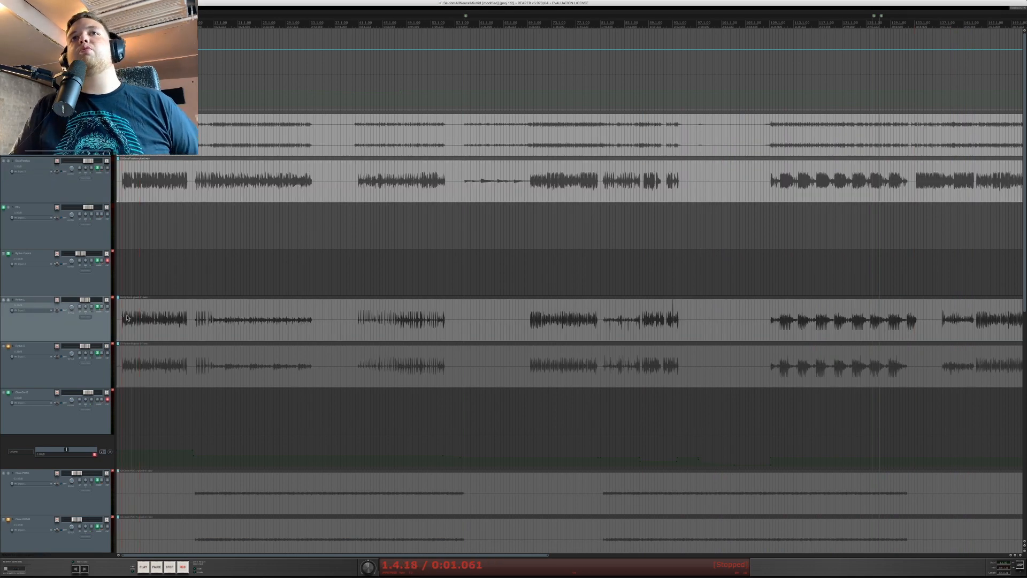
scroll(124, 320, "up", 5)
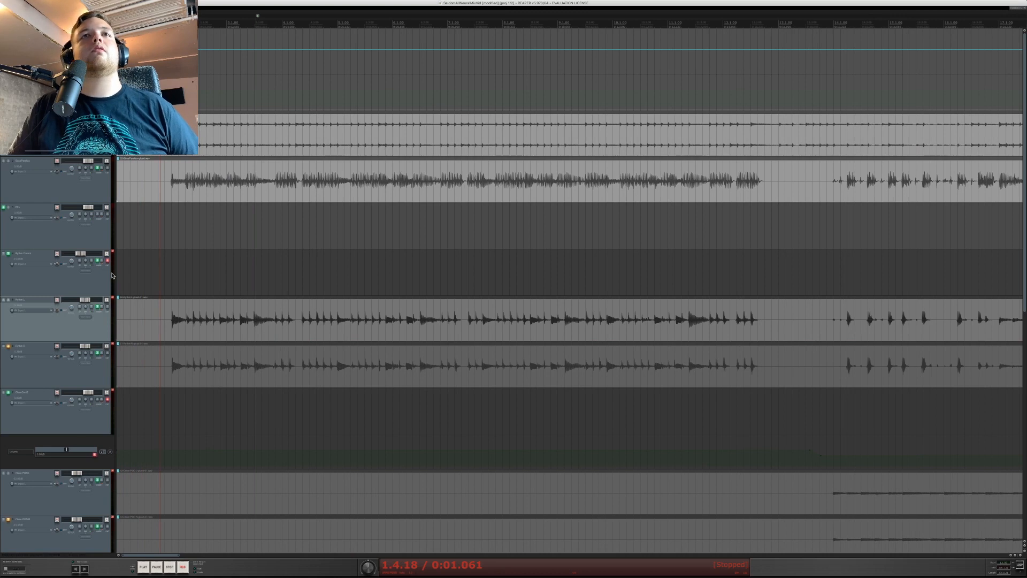
left_click(98, 317)
scroll(98, 317, "down", 3)
left_click(98, 307)
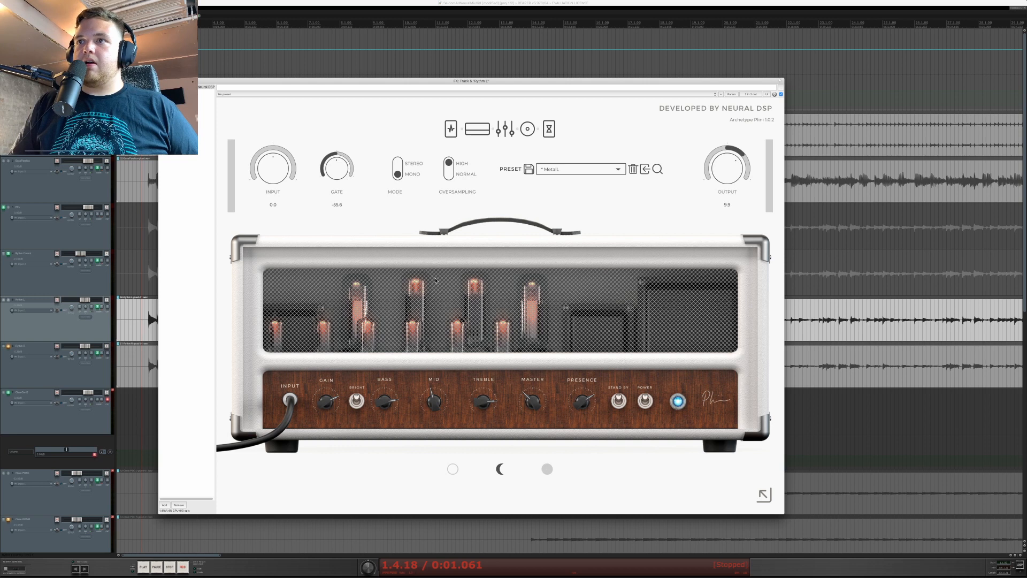
- Solo the first rhythm guitar track and play its opening riff to audition the existing MetalL preset
left_click(107, 323)
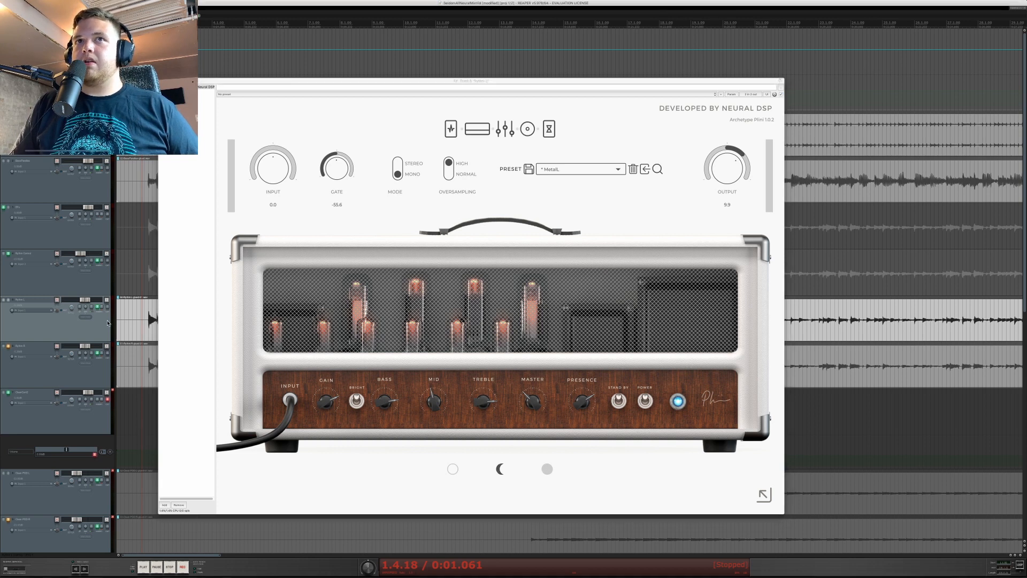
left_click(111, 303)
key("space")
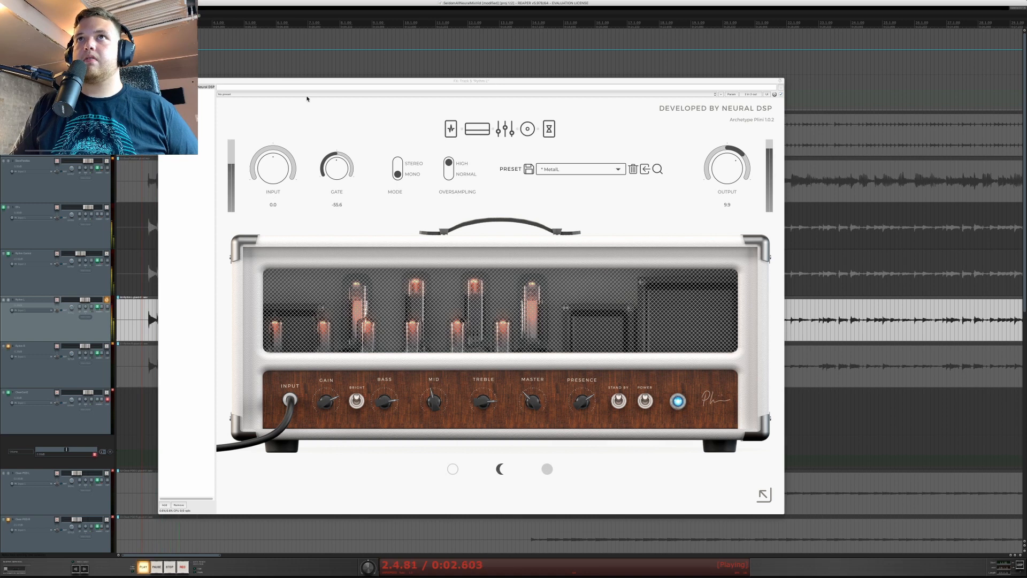
left_click_drag(300, 83, 374, 84)
key("space")
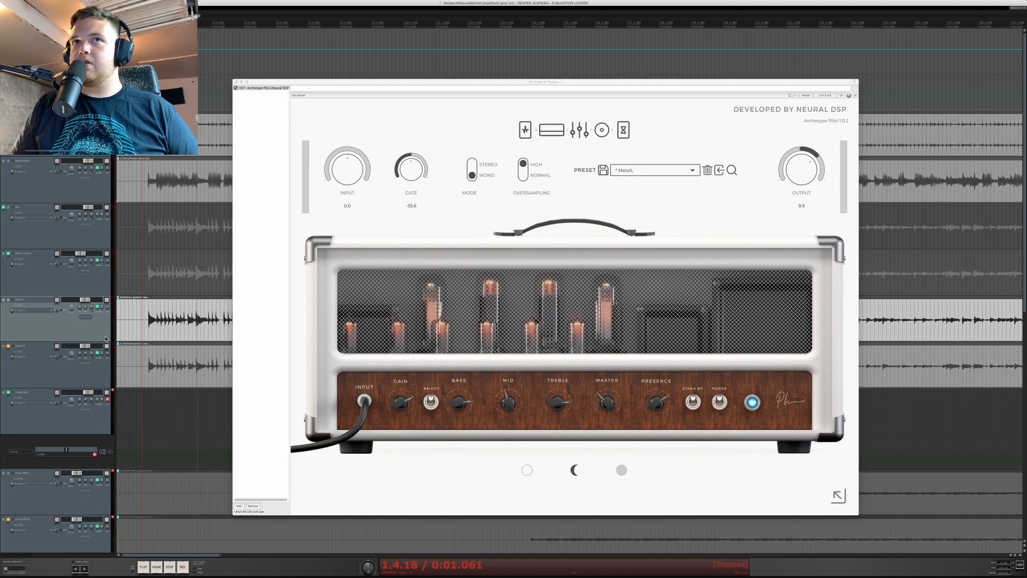
- Solo the second rhythm guitar track, open its Archetype Plini plug-in, and audition its tone
left_click(105, 353)
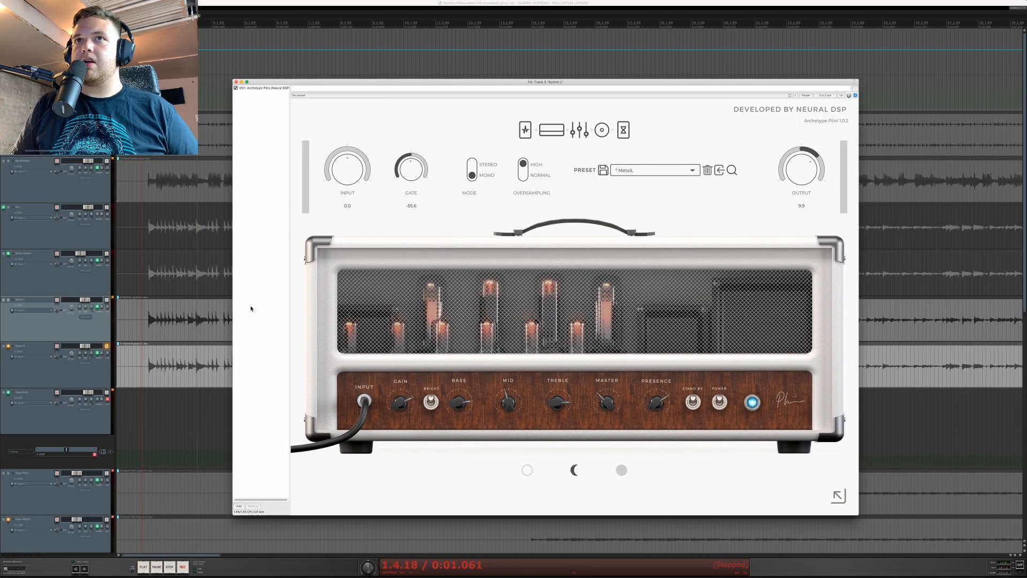
left_click(106, 346)
left_click(97, 353)
left_click(106, 346)
key("space")
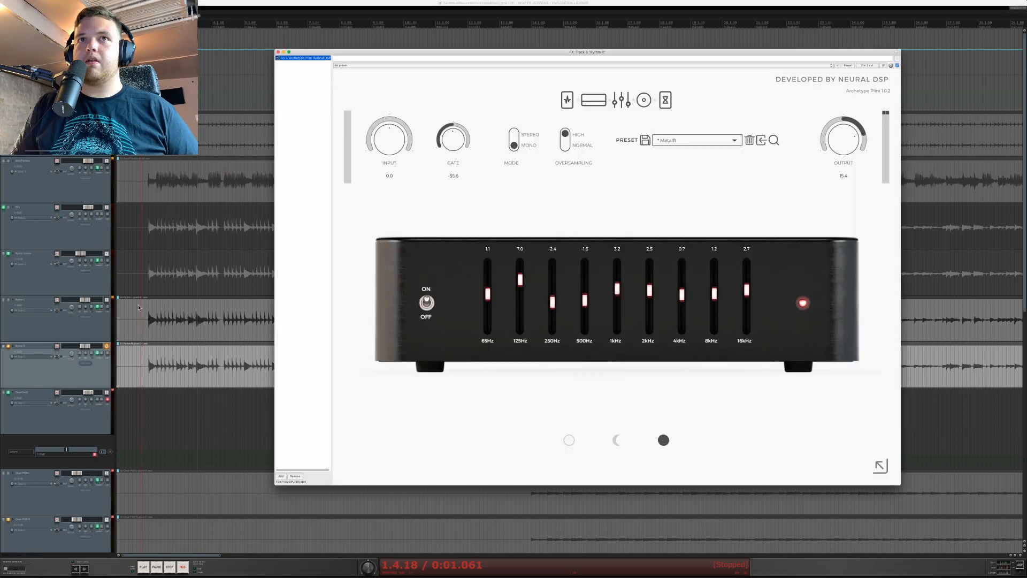
key("space")
key("Escape")
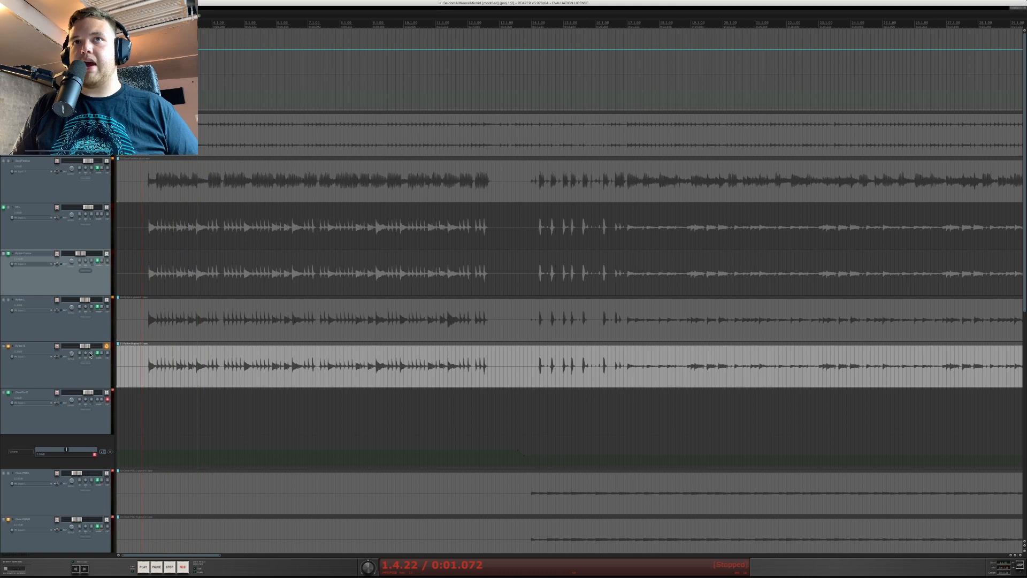
- Load Default in the soloed first rhythm guitar's Archetype Plini, enable the compressor and overdrive pedals, lower the drive, and raise the tone
key("ctrl+a")
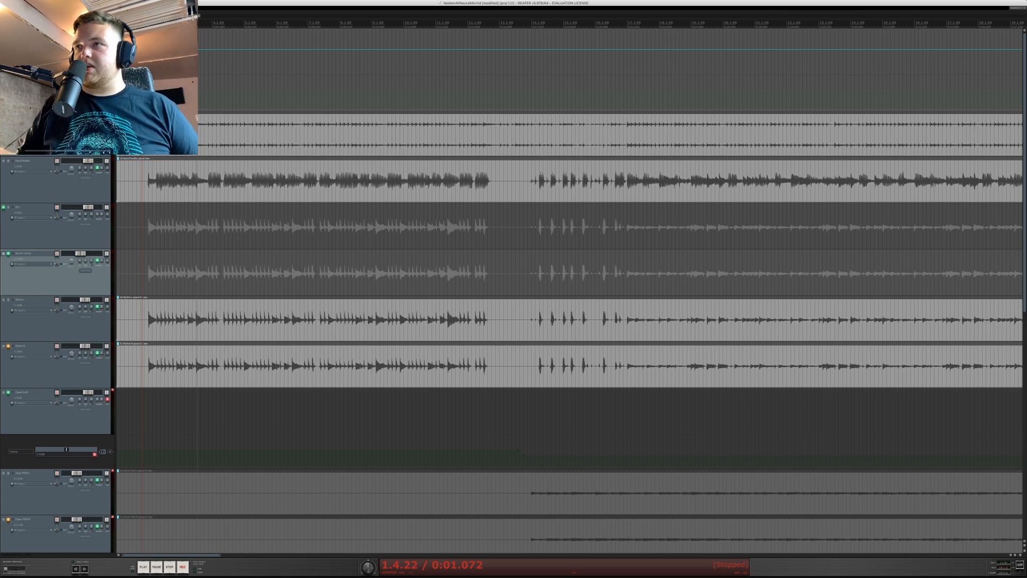
left_click(98, 308)
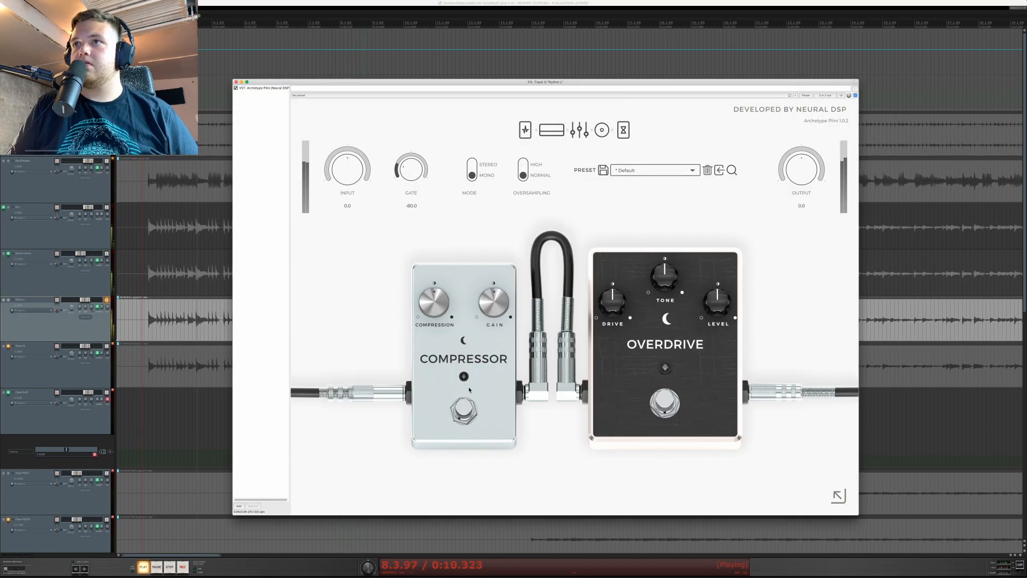
left_click(464, 408)
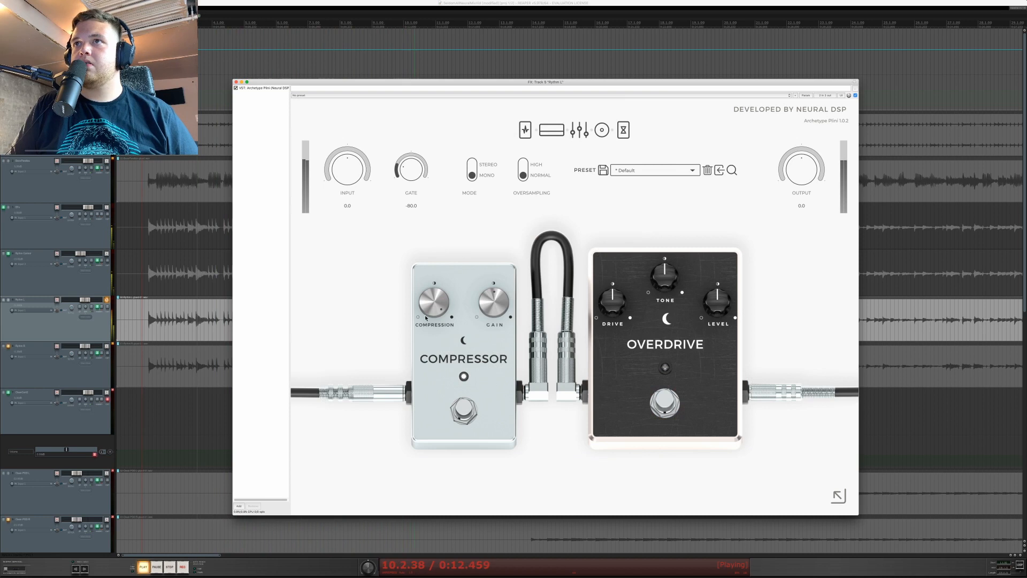
left_click(665, 404)
left_click_drag(621, 309, 666, 273)
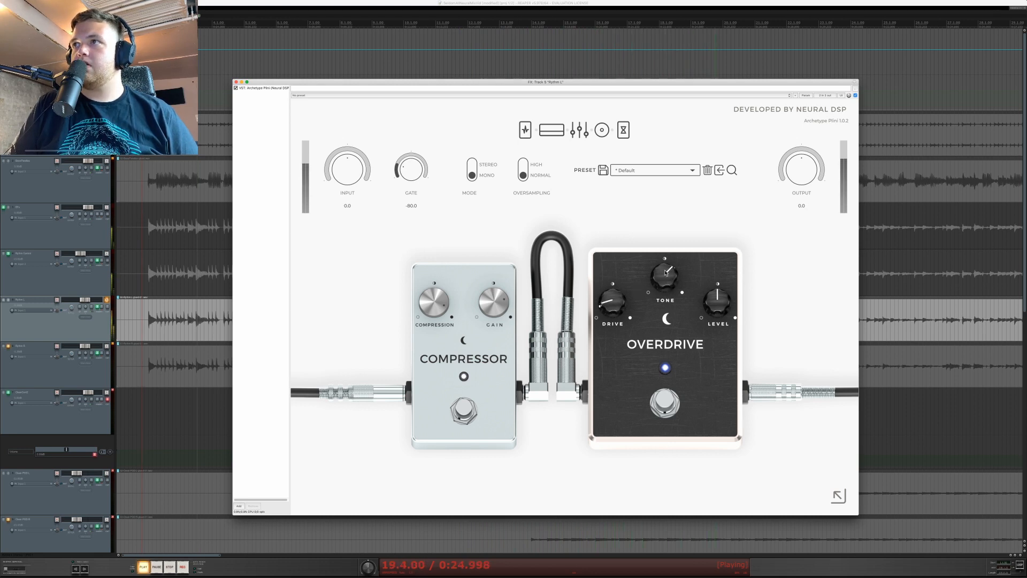
- Shape the first rhythm guitar's white Plini amp with lower bass and higher mid, gate at -62.8 and output at 12.3
left_click(553, 133)
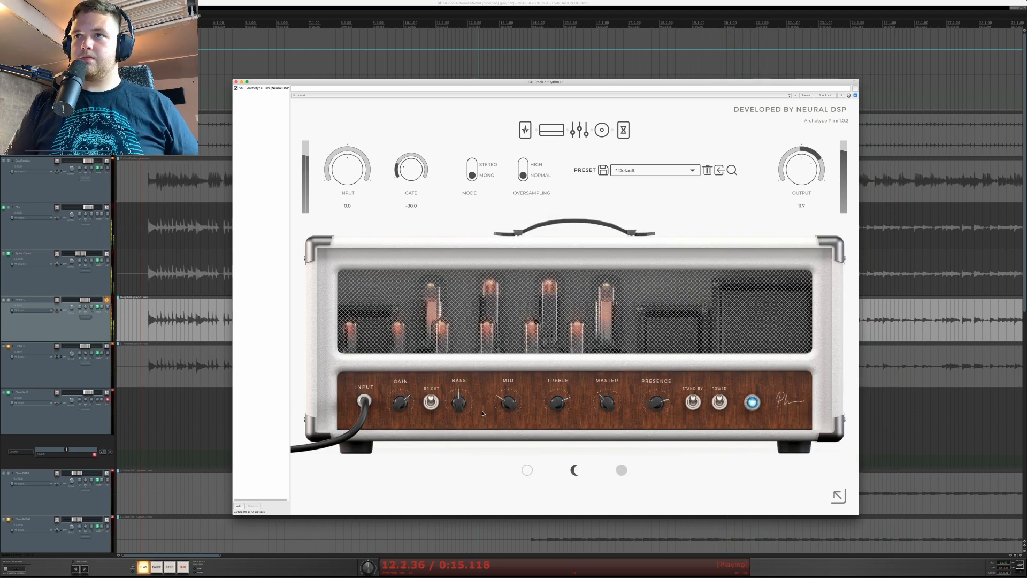
left_click_drag(459, 403, 459, 417)
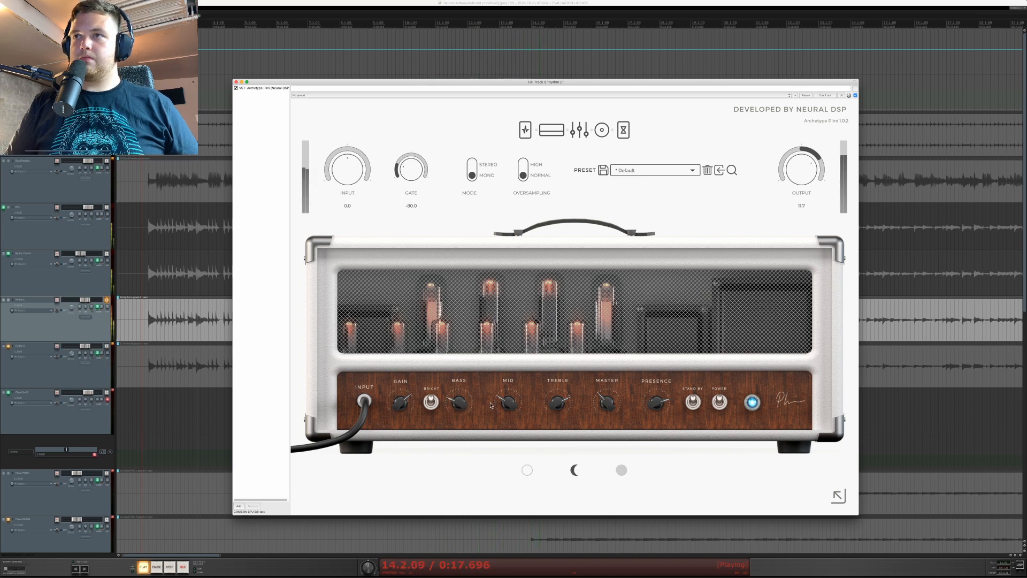
mouse_move(511, 396)
left_mouse_down()
mouse_move(518, 376)
mouse_move(513, 388)
left_mouse_up()
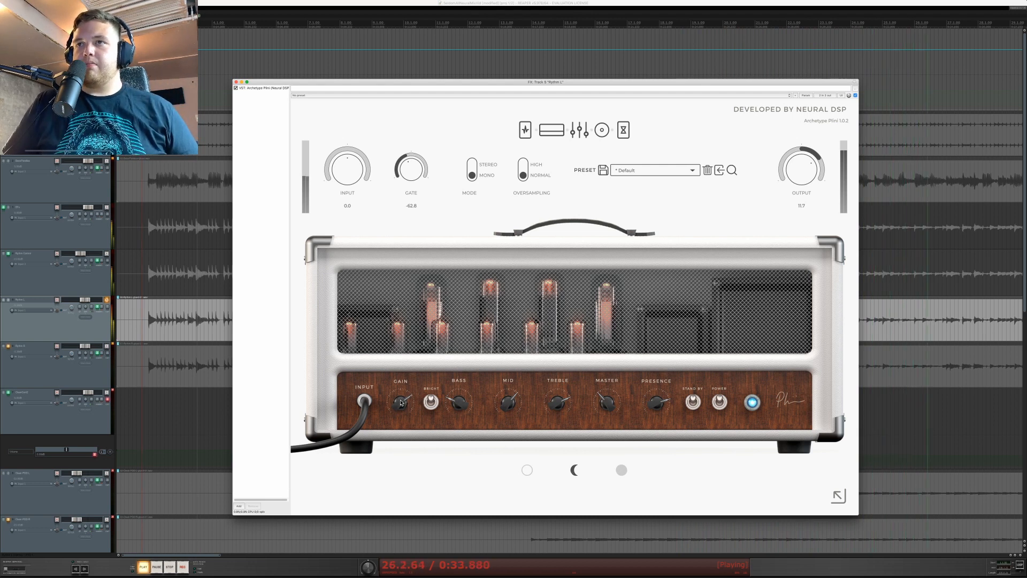
left_click_drag(803, 174, 771, 179)
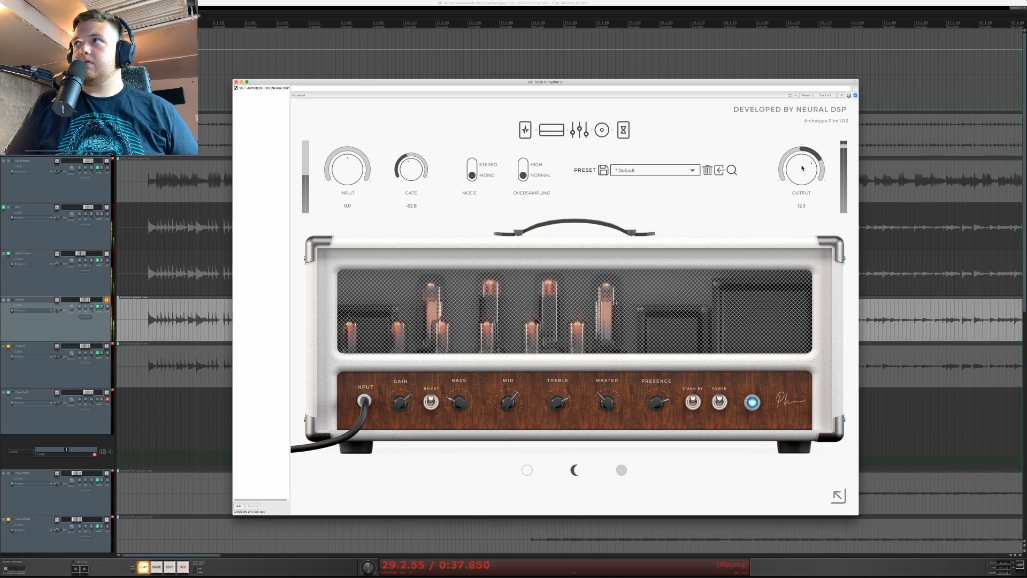
- Set the plug-in's first cabinet microphone to Condenser 184 at position 0.00 and audition it
left_click(582, 131)
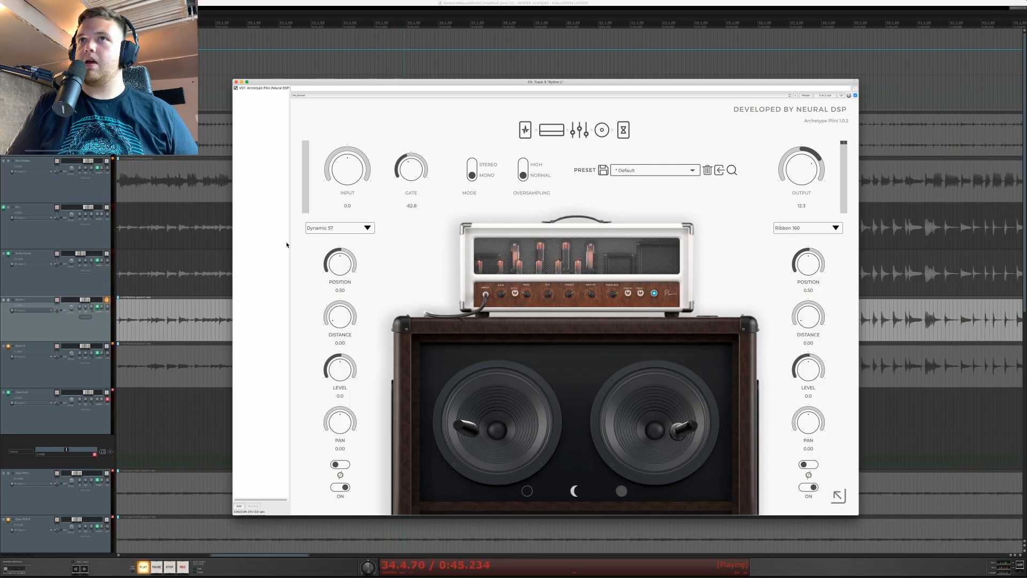
left_click(366, 229)
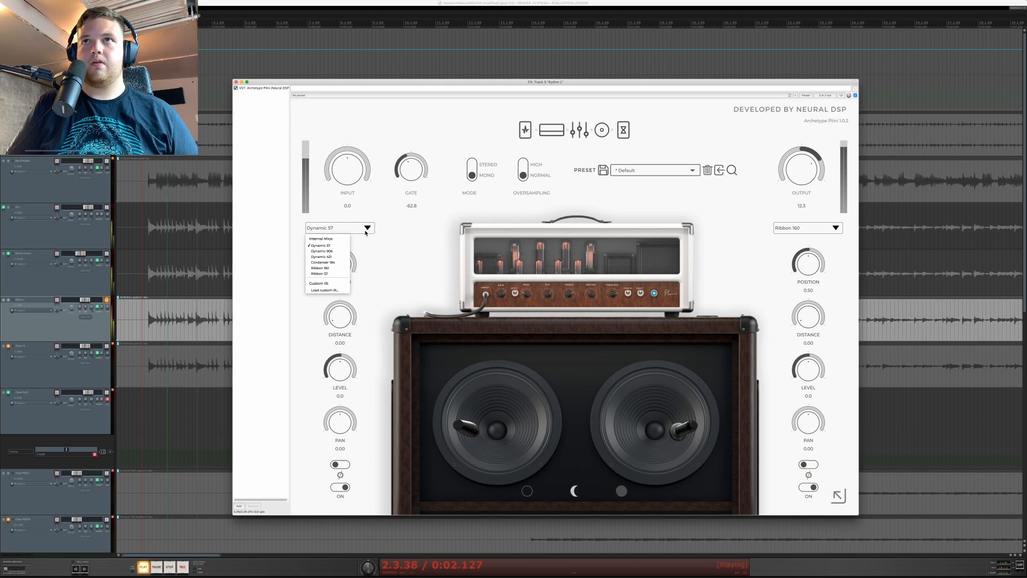
left_click(323, 262)
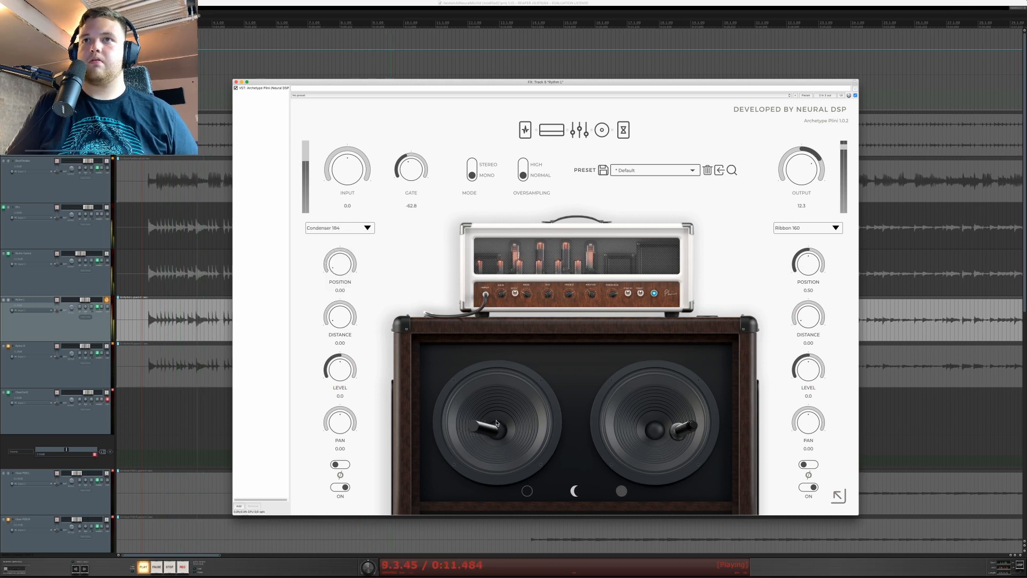
key("space")
key("space")
- Switch off the first cabinet microphone and try Dynamic 57 as the second one, at position 0.27 and distance 0.06
left_click(341, 486)
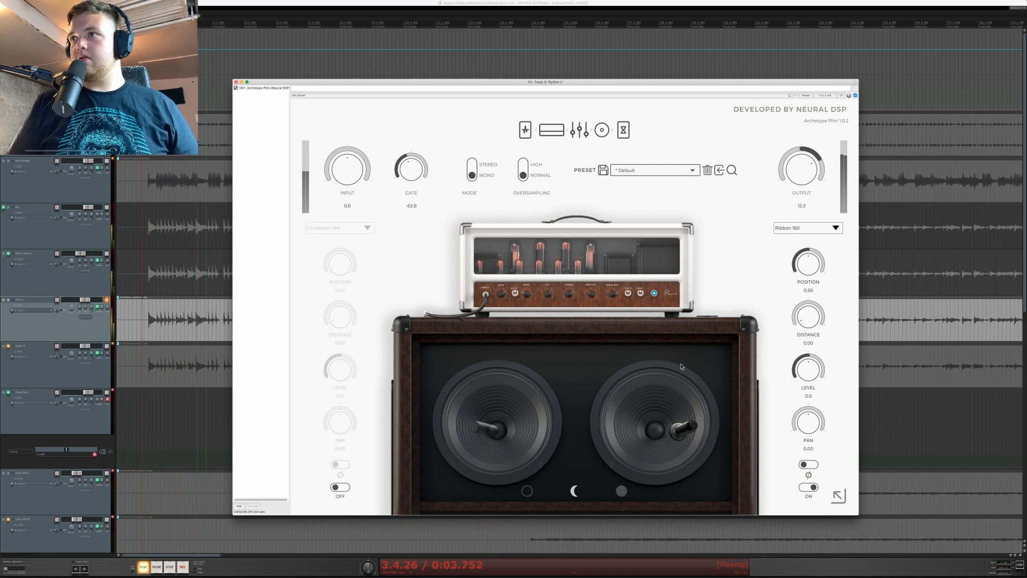
left_click(802, 228)
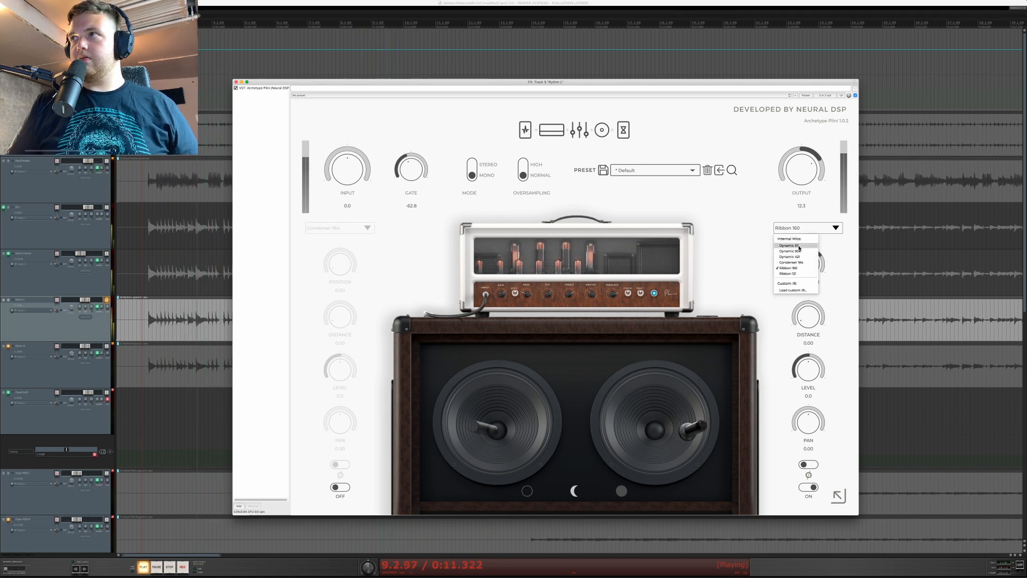
left_click(799, 245)
left_click_drag(696, 427, 674, 423)
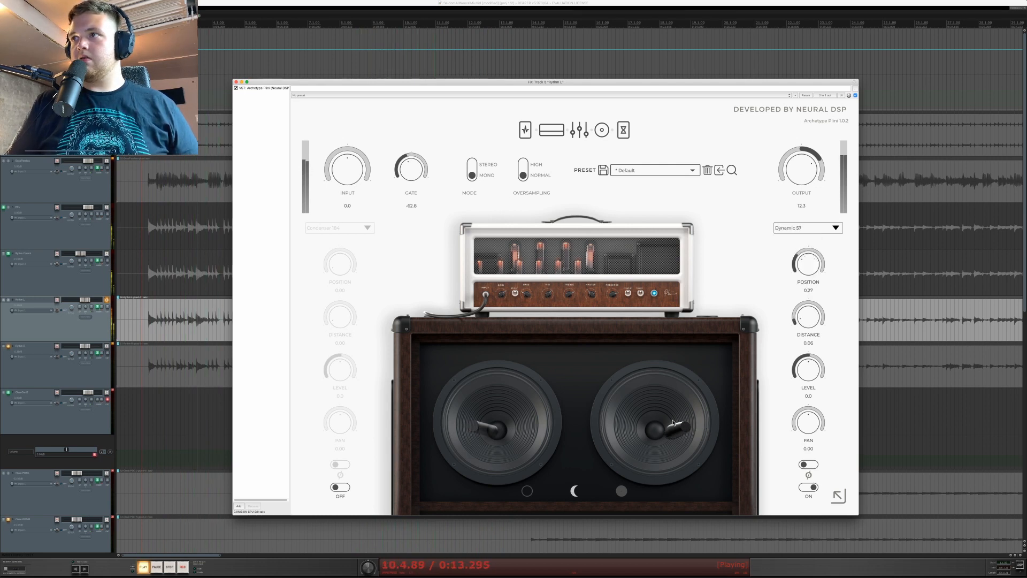
- Change the second microphone to Ribbon 121 at position 0.60, then blend both microphones at levels 2.8 and -5.6
left_click(802, 228)
left_click(795, 273)
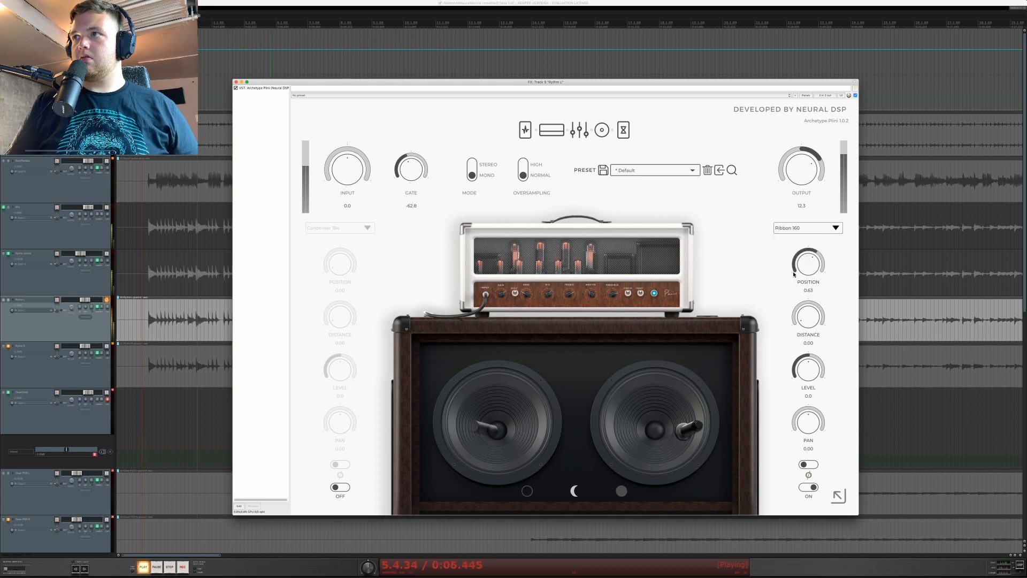
left_click_drag(681, 441, 680, 442)
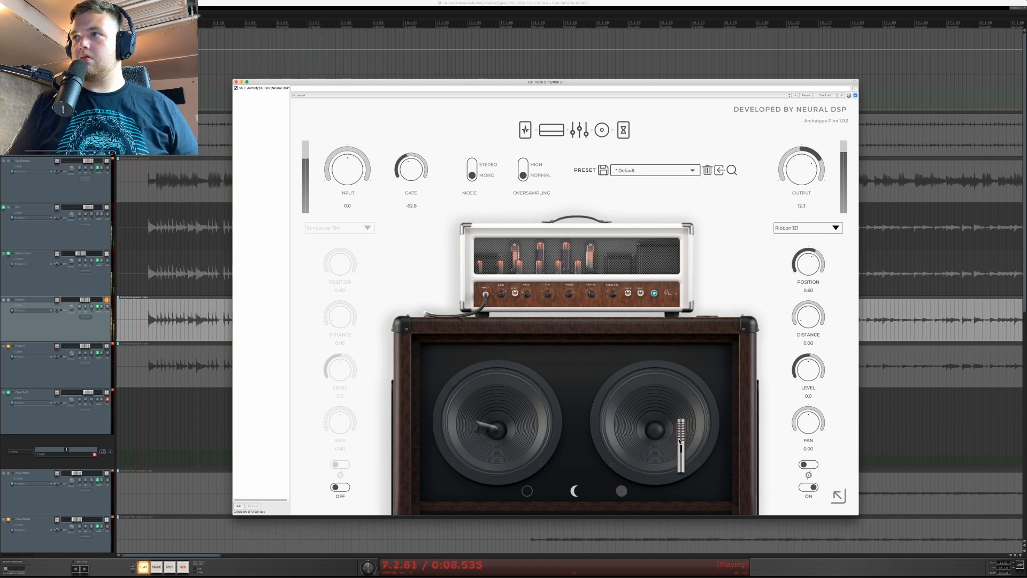
left_click(340, 487)
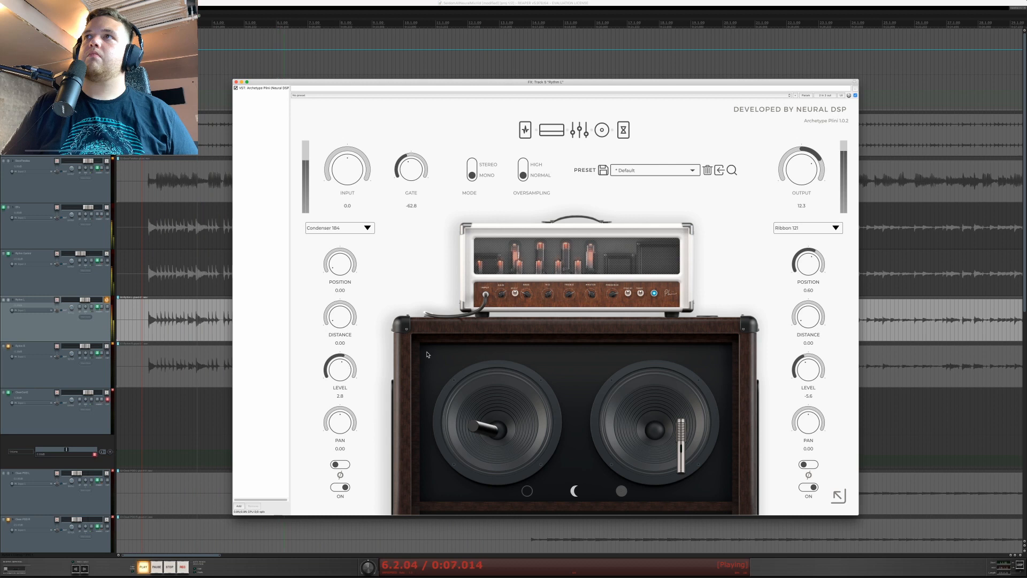
- Set the graphic EQ to 125 Hz 3.1, 250 Hz 1.0, 500 Hz -2.9, 1 kHz 1.9, 2 kHz 2.3, 4 kHz 1.2 and 8 kHz 3.7
left_click(580, 130)
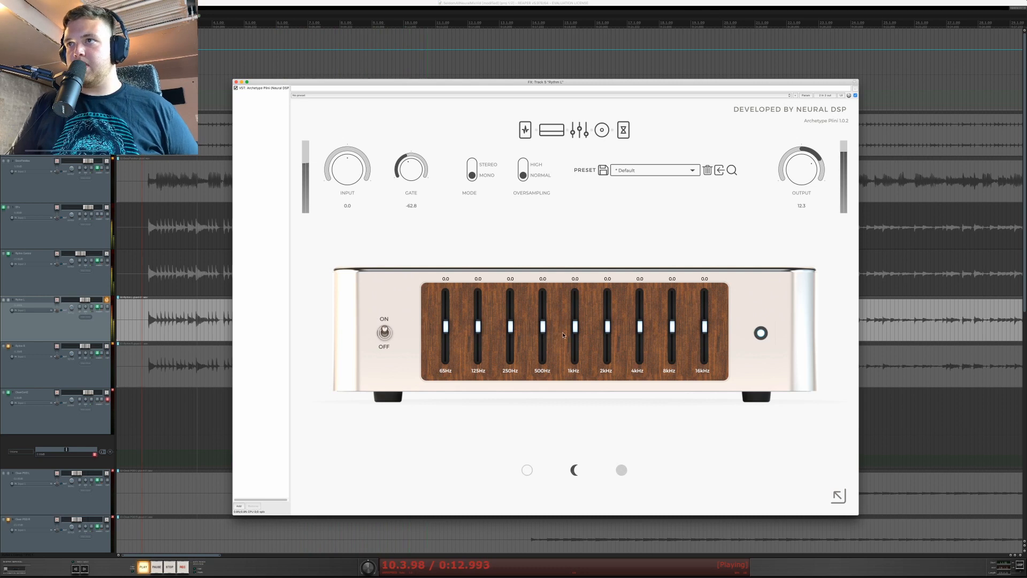
left_click_drag(576, 326, 579, 321)
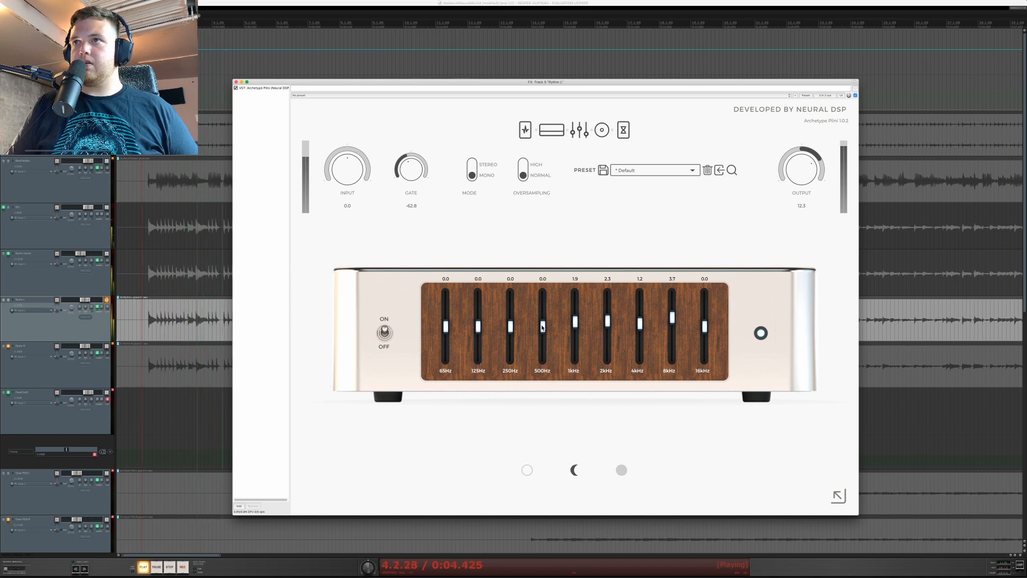
left_click_drag(543, 329, 509, 321)
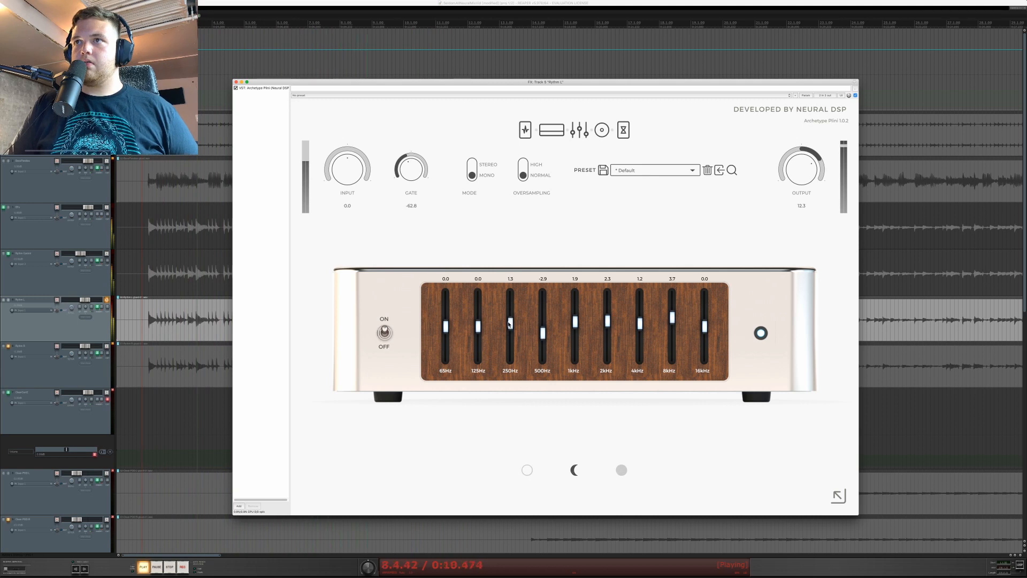
left_click_drag(477, 327, 480, 317)
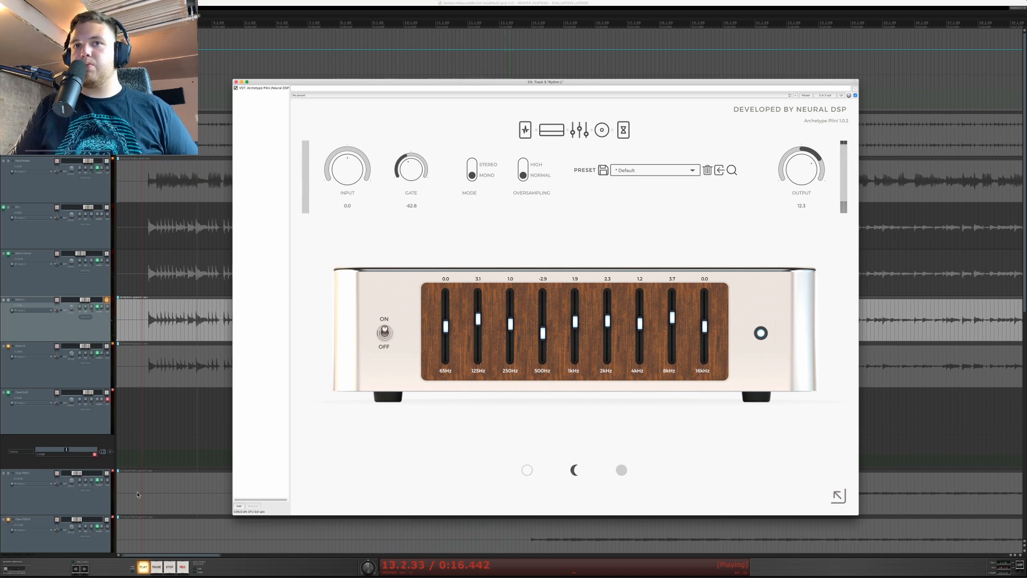
- Unsolo the first rhythm guitar, play it within the mix, and lower the bass track's Parallax output to -5.7 dB
left_click(143, 566)
left_click(107, 300)
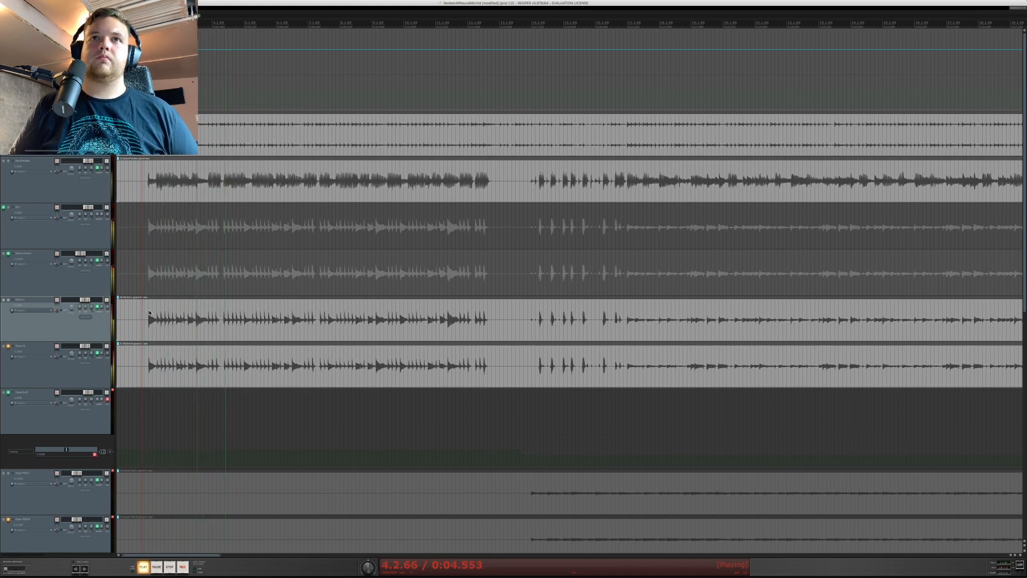
left_click(97, 167)
left_click(97, 168)
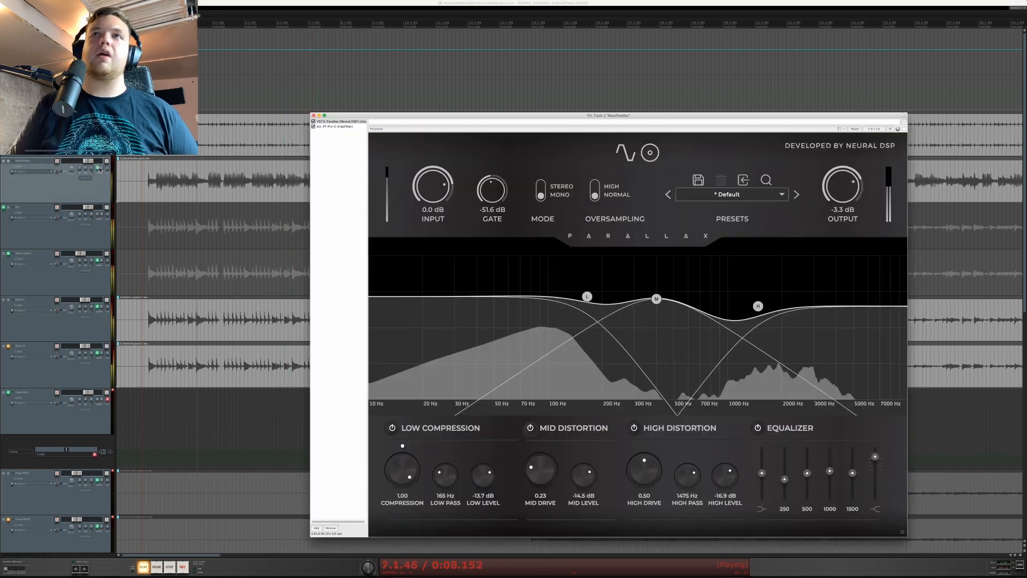
scroll(841, 195, "down", 5)
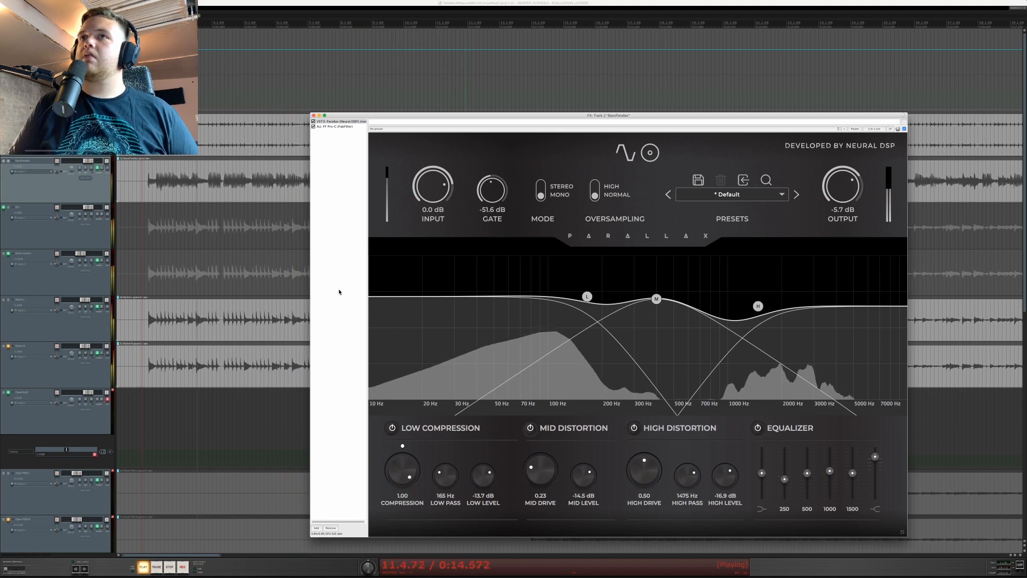
key("Escape")
key("space")
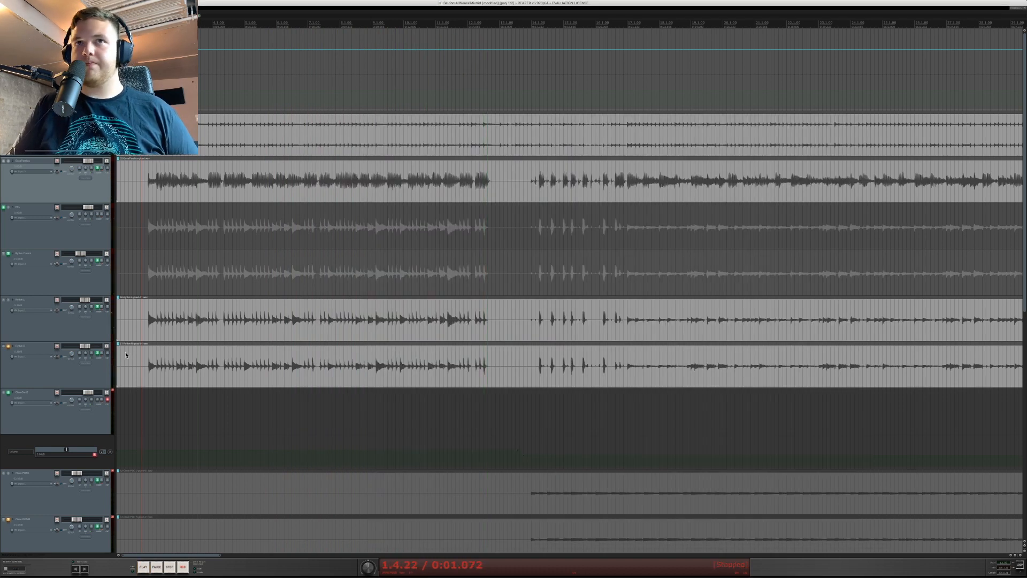
- Load Default in the second rhythm guitar's Archetype Plini, choose the black amp with reduced gain, and set the gate to -55.4
left_click(97, 354)
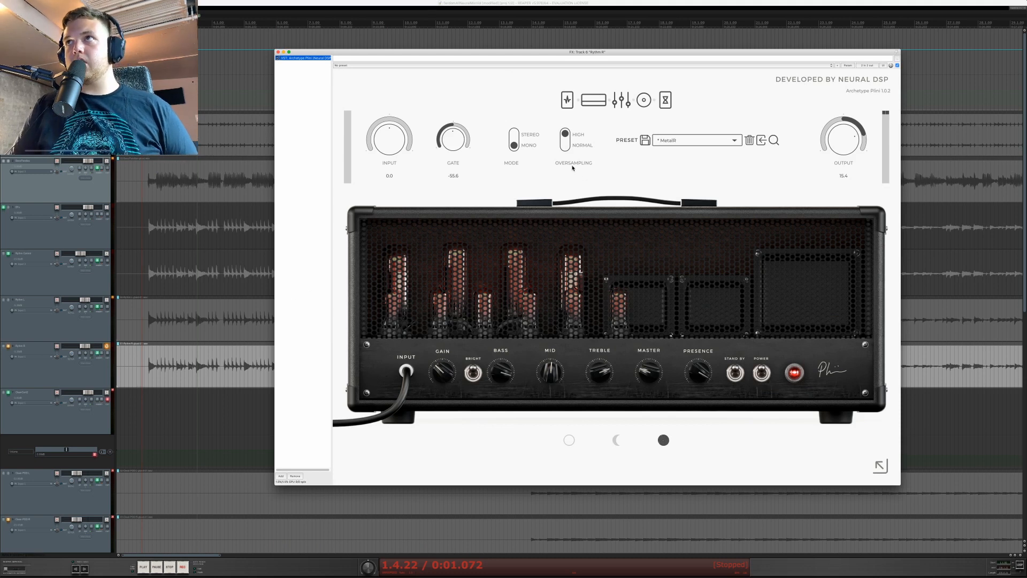
left_click(731, 141)
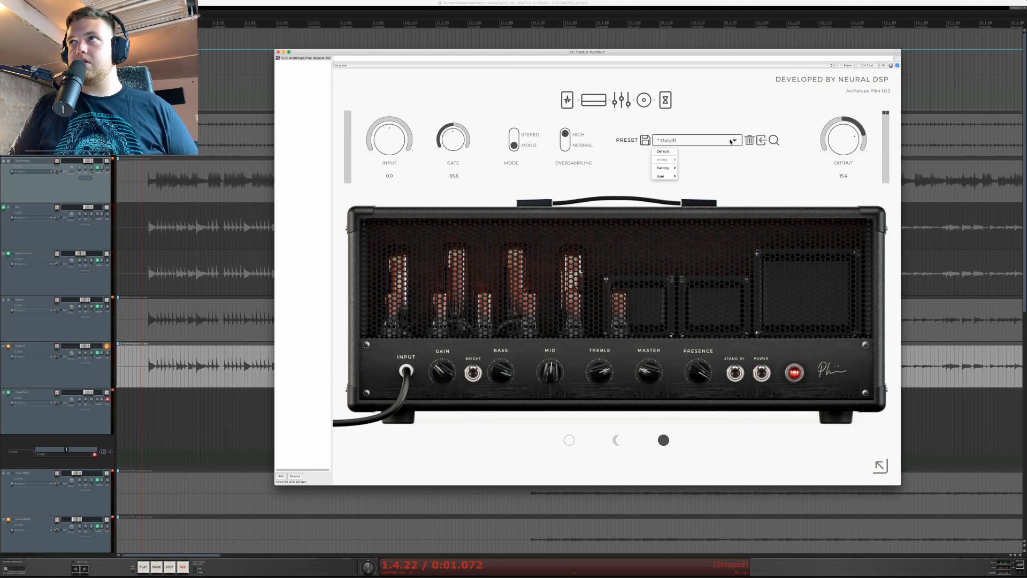
left_click(663, 151)
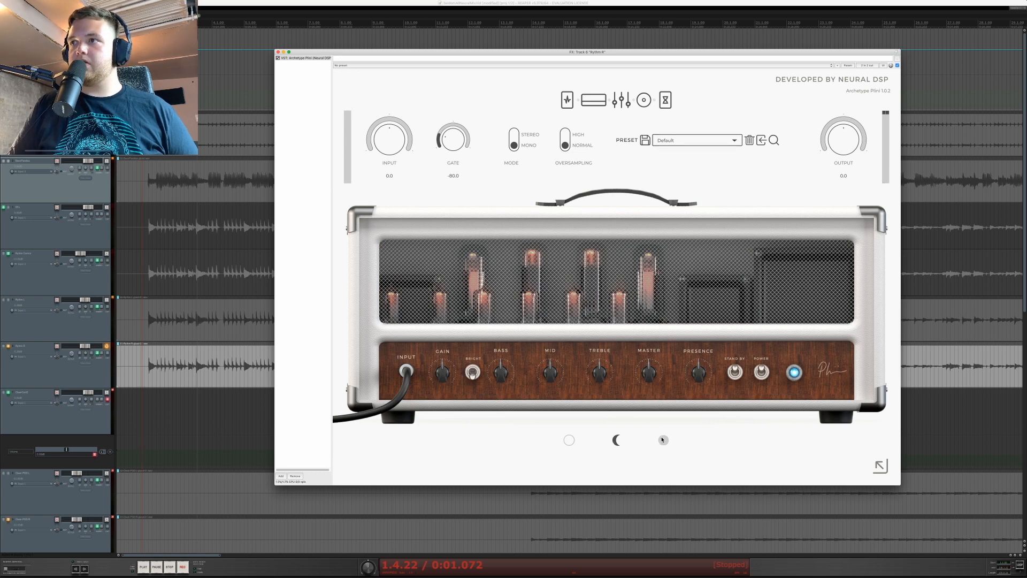
left_click(664, 440)
left_click_drag(449, 373, 445, 390)
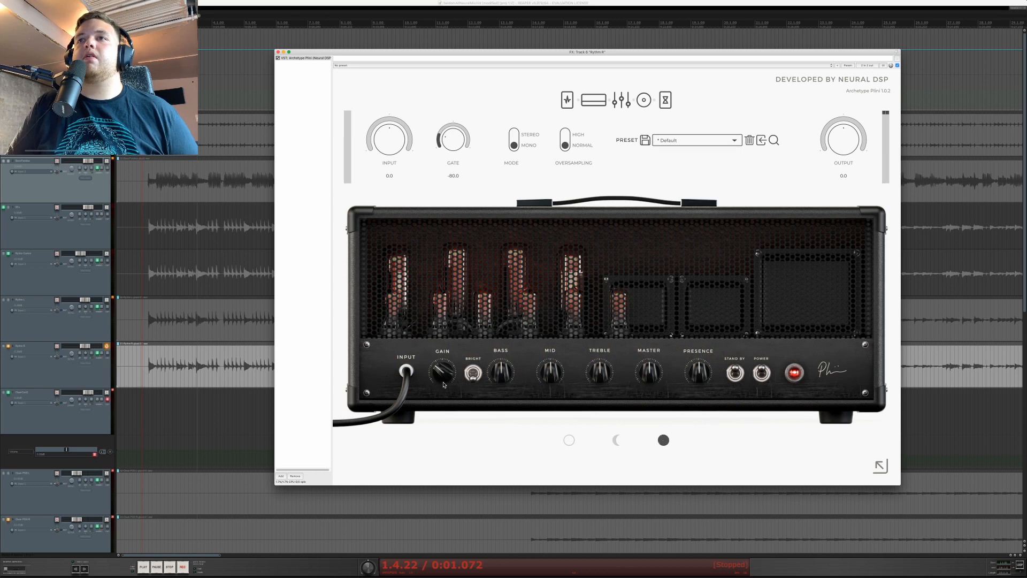
left_click_drag(464, 141, 463, 137)
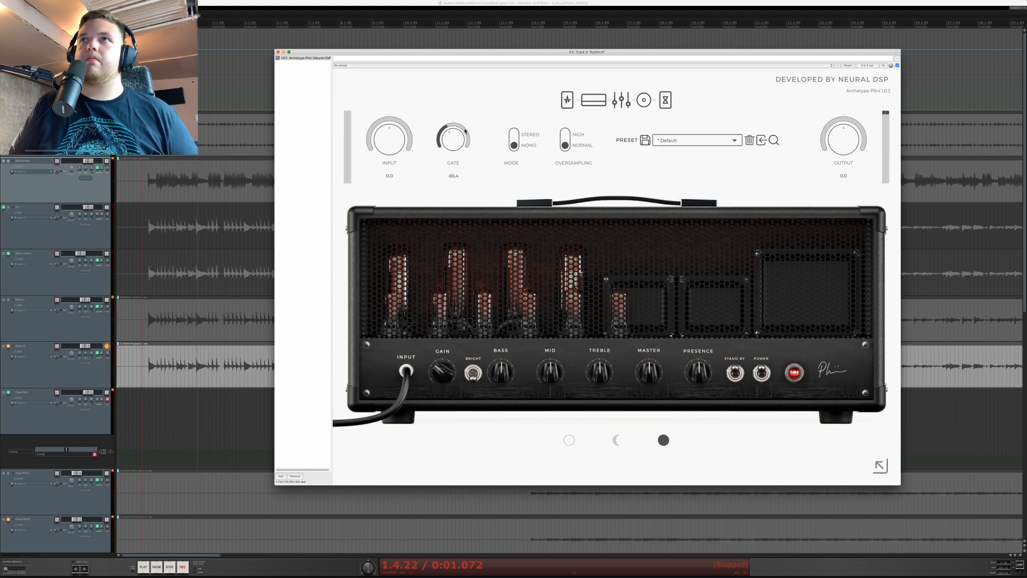
left_click_drag(467, 127, 467, 123)
- Enable the second rhythm guitar's overdrive pedal, lower its drive, and raise its tone
left_click(568, 99)
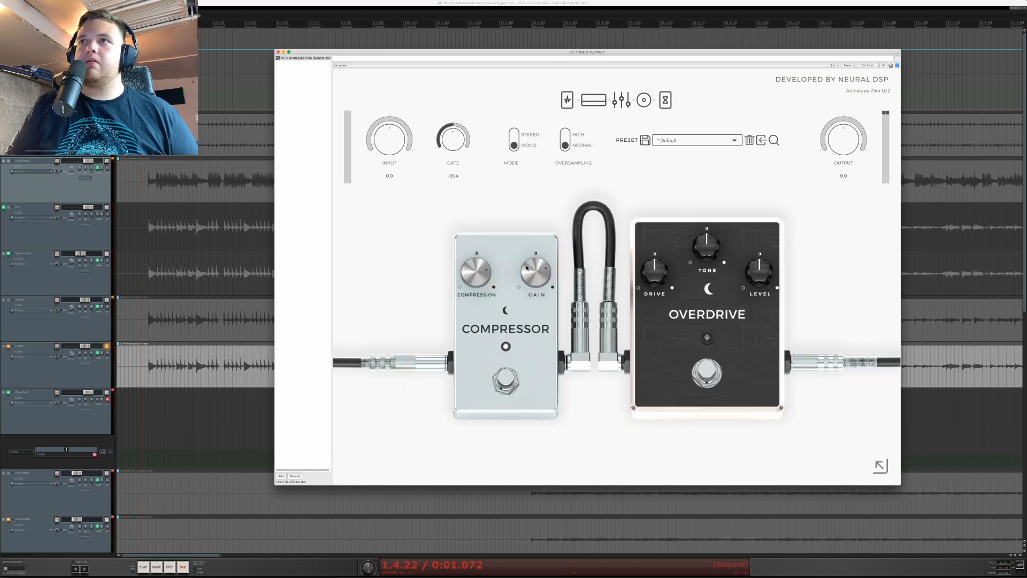
left_click(705, 372)
left_click_drag(663, 272, 729, 258)
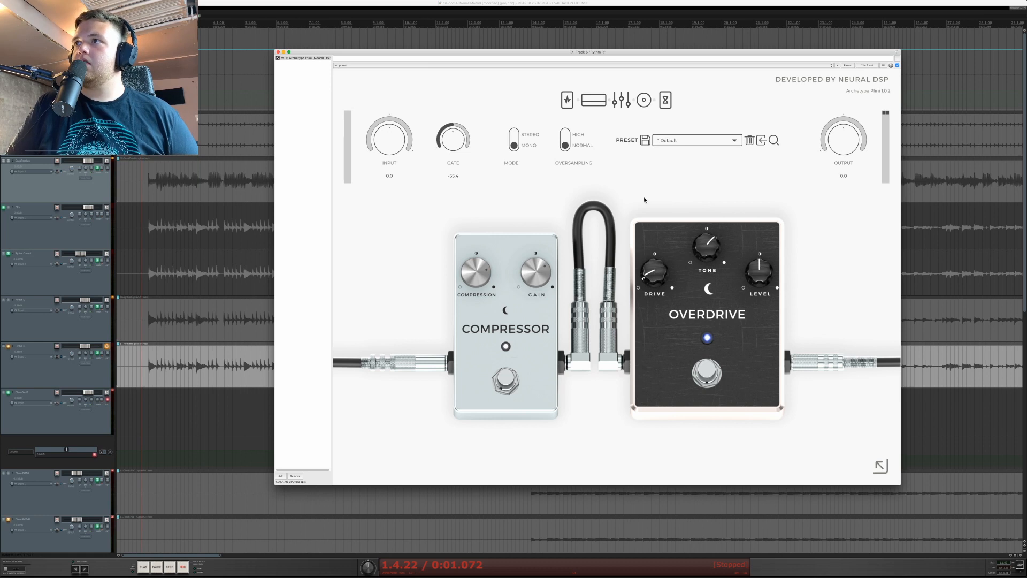
left_click_drag(698, 239, 702, 240)
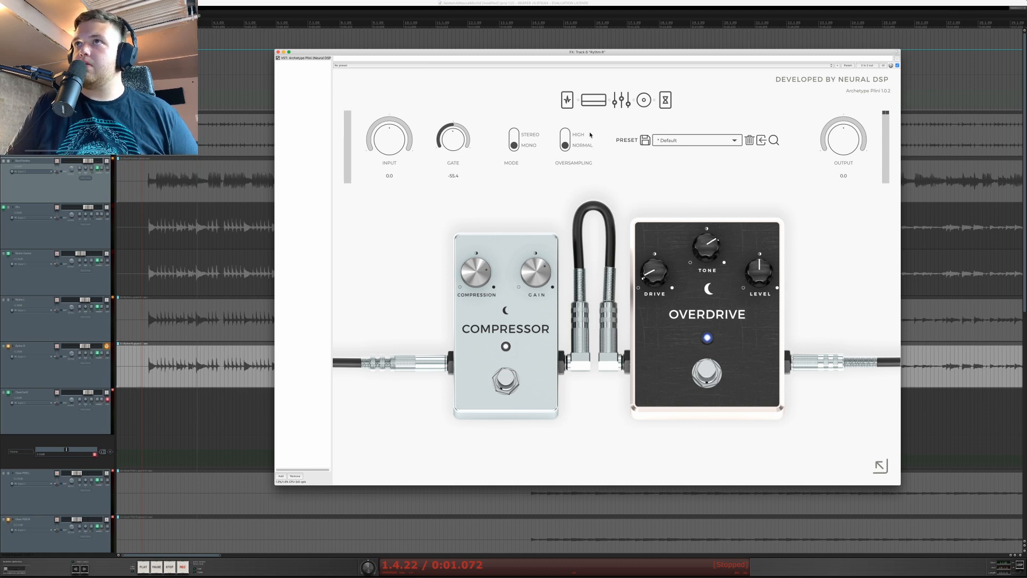
- Adjust the black amp's tone and presence controls during playback and set the plug-in output to 14.8
left_click(595, 102)
key("space")
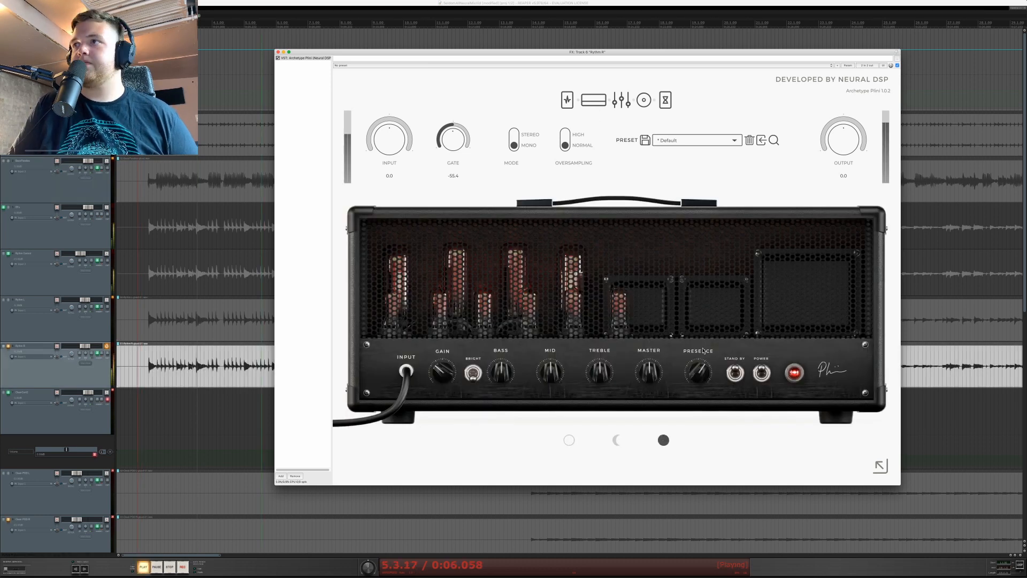
left_click_drag(700, 376, 699, 378)
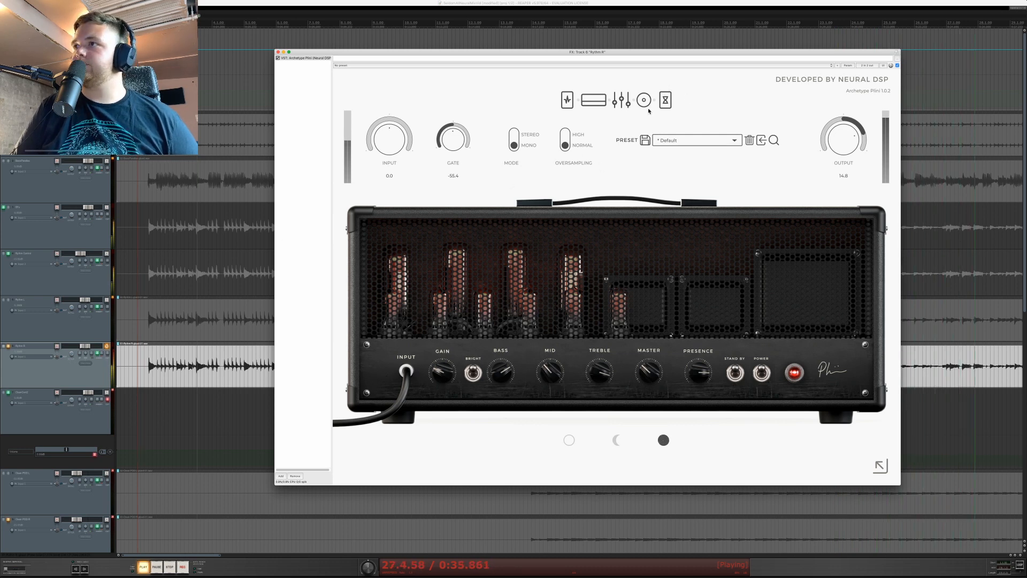
- Keep Dynamic 57 as the first cabinet microphone, move it to position 0.22, and switch off the second microphone
left_click(592, 255)
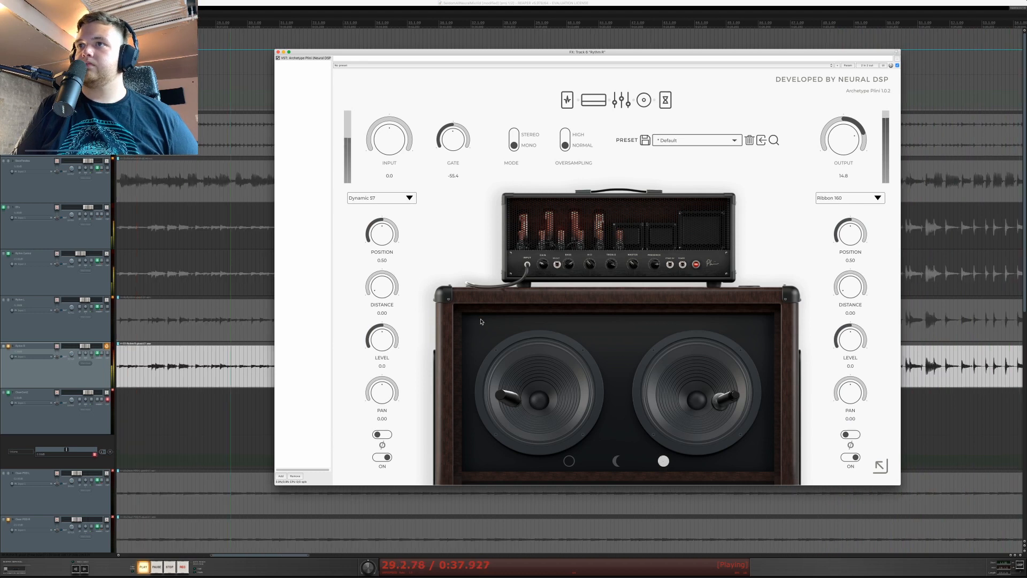
left_click(401, 198)
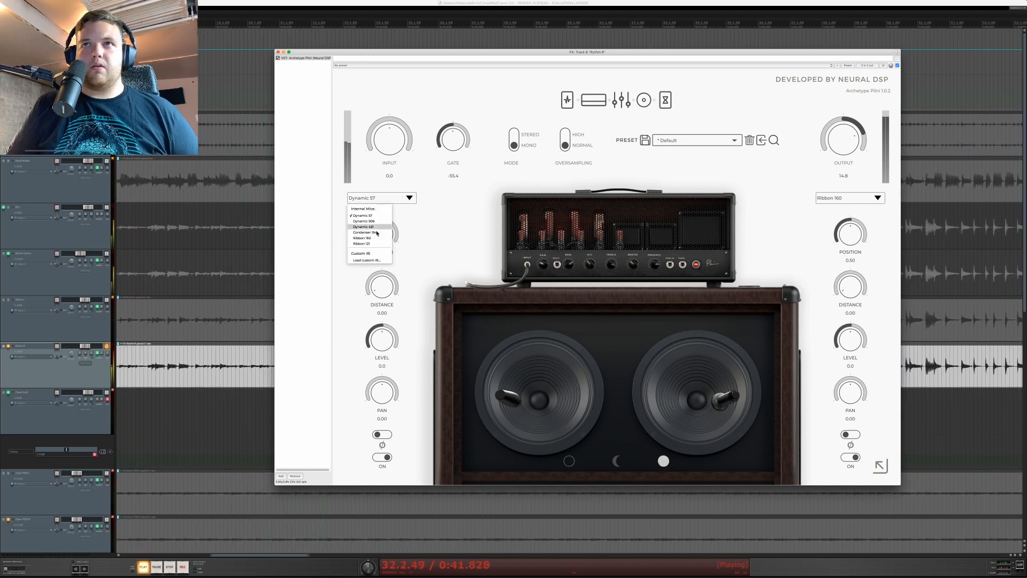
left_click(407, 220)
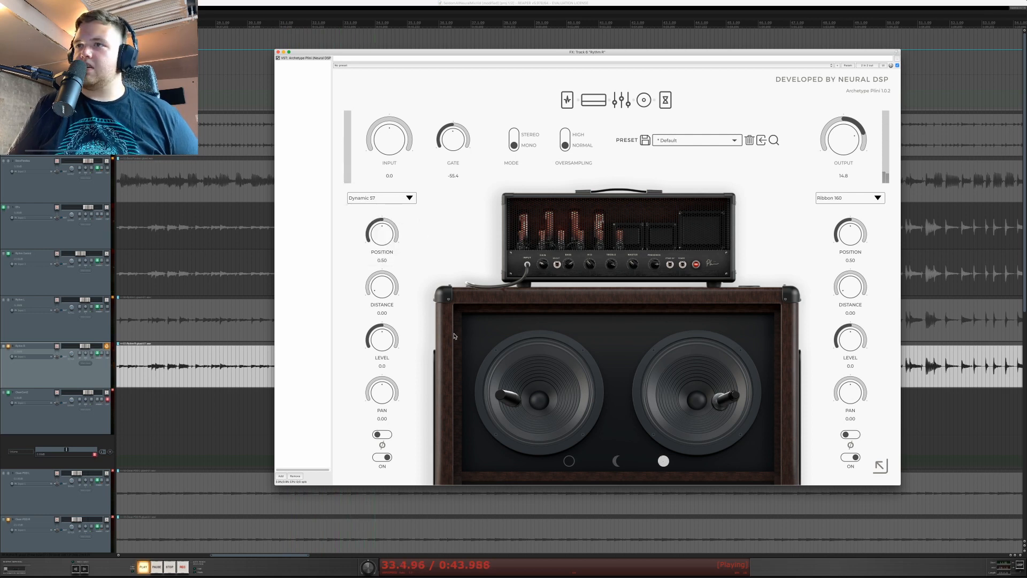
mouse_move(512, 397)
left_mouse_down()
mouse_move(535, 400)
mouse_move(518, 398)
left_mouse_up()
left_click(851, 457)
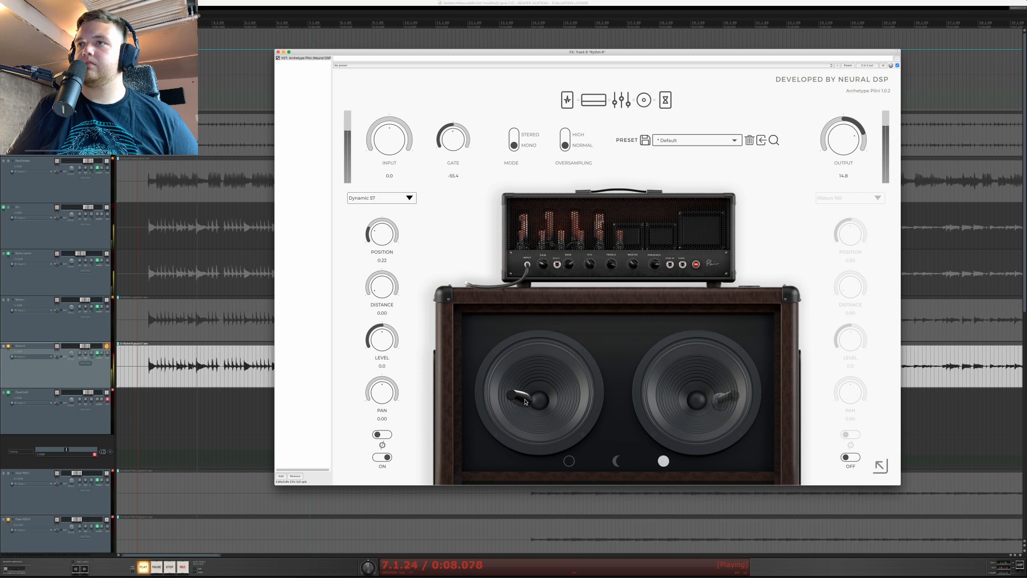
- Switch the second cabinet microphone to Ribbon 121 at position 0.47, and blend in Dynamic 57 at position 0.27 and level -2.9
left_click(846, 458)
left_click(845, 458)
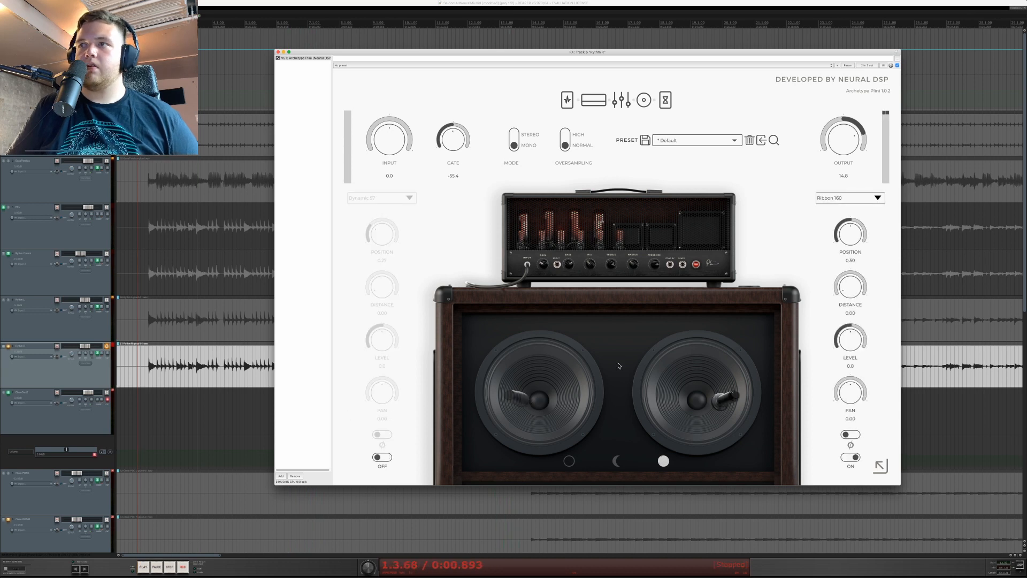
left_click(855, 198)
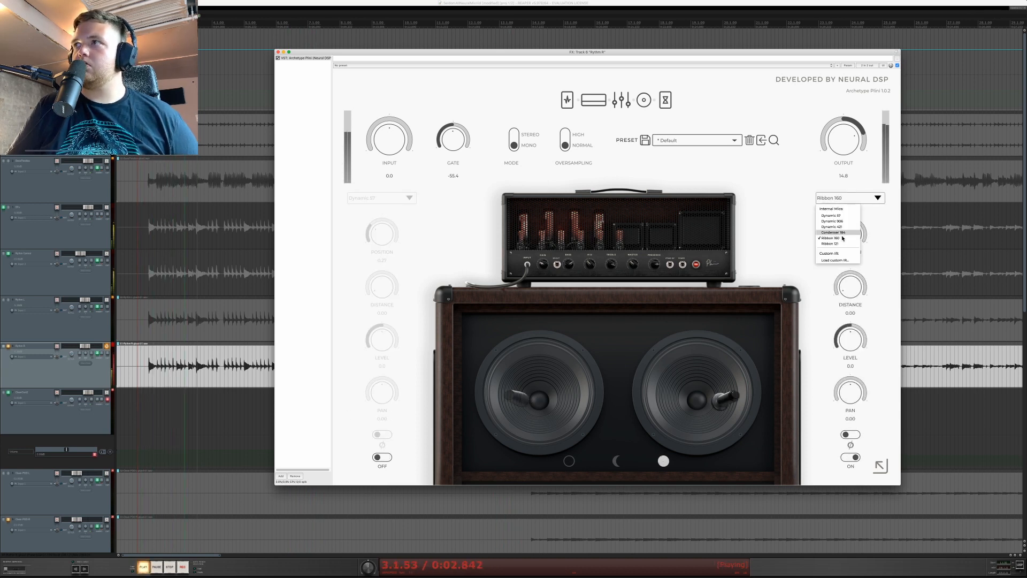
left_click(835, 254)
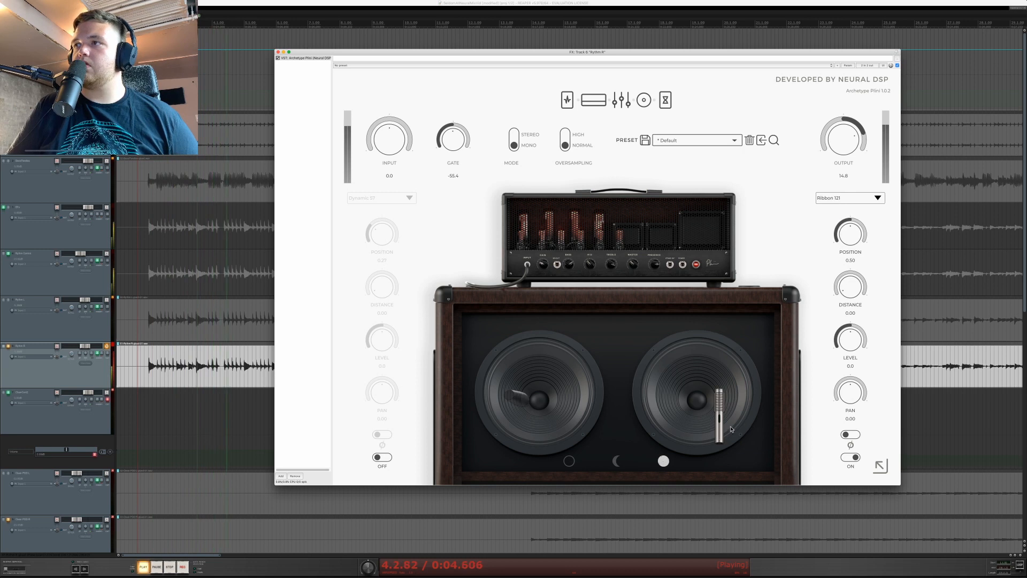
left_click_drag(715, 419, 713, 420)
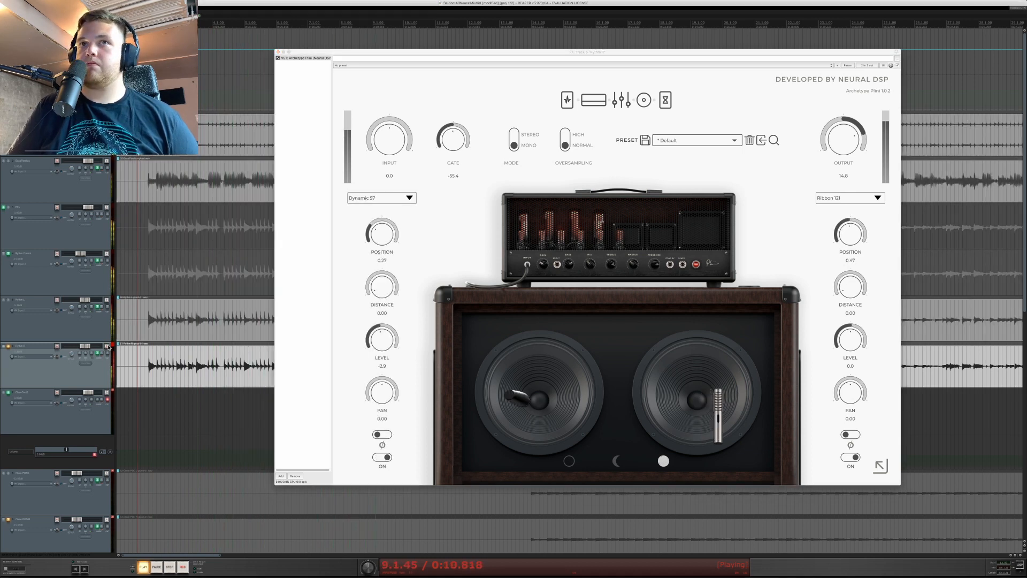
key("space")
key("space")
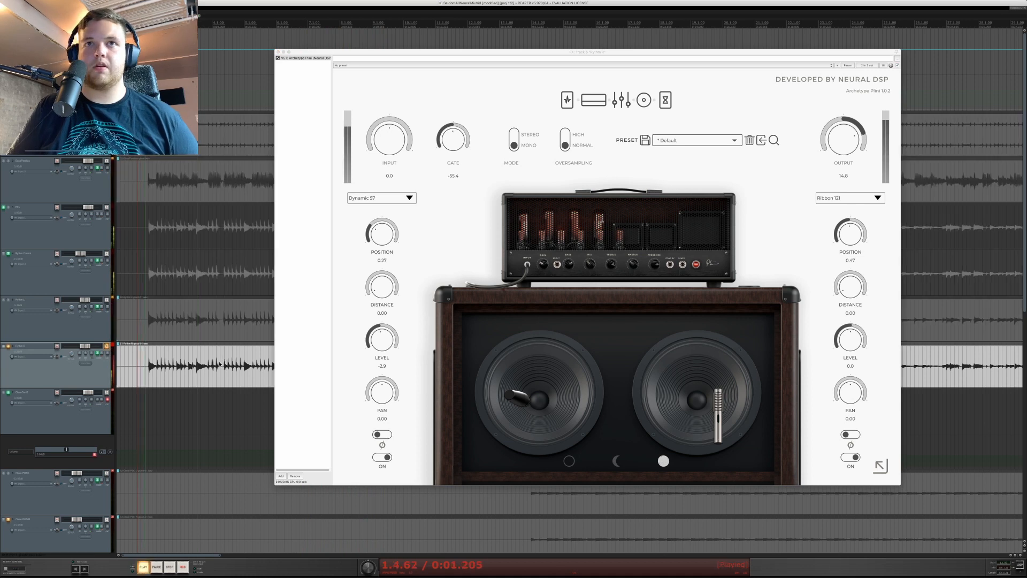
- Set the EQ bands from 125 Hz to 16 kHz to 2.5, -0.6, -5.1, 0.4, 2.7, 0.0, 5.0 and 2.6; set the output to 13.3
left_click(617, 105)
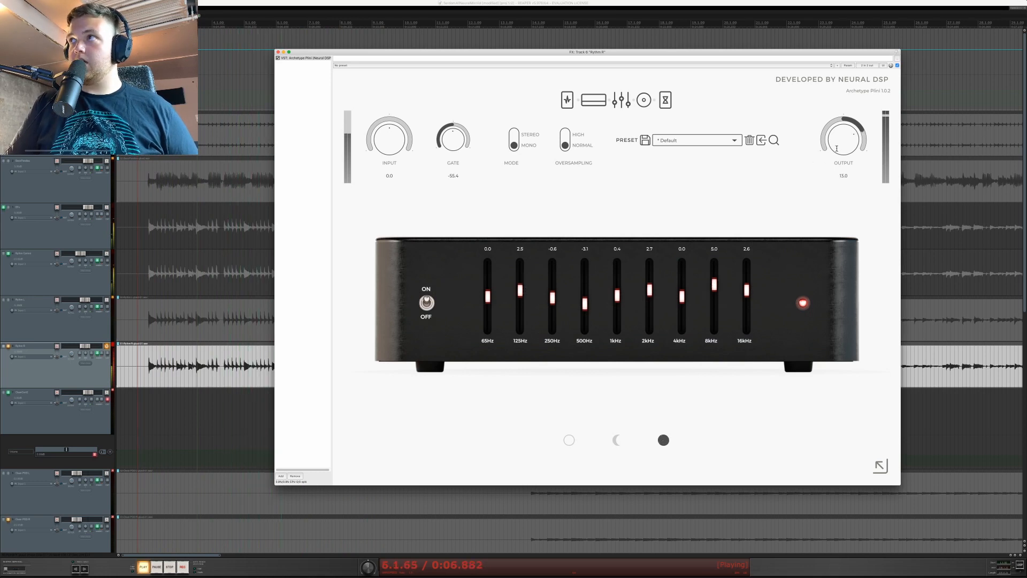
left_click_drag(837, 149, 832, 150)
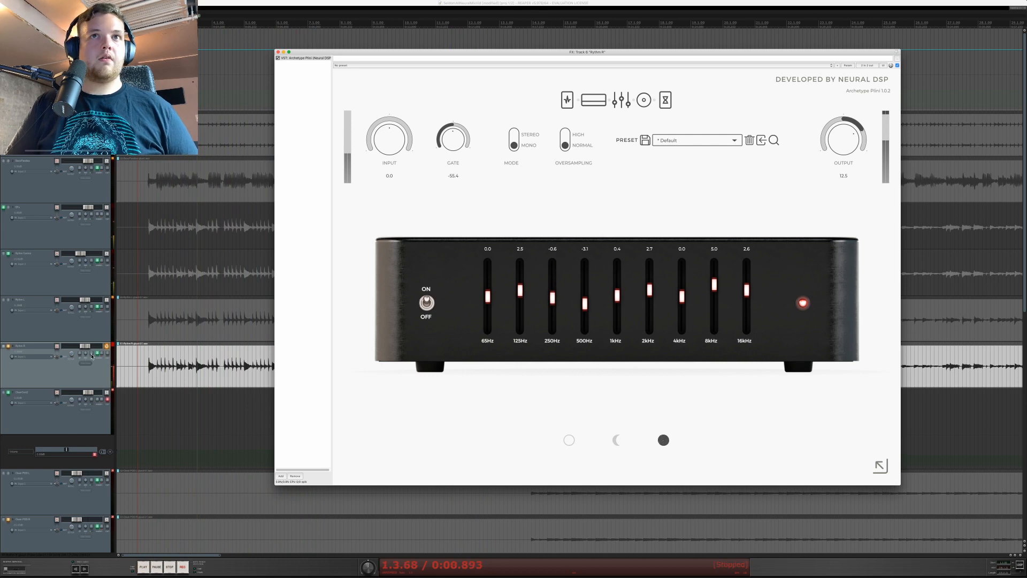
left_click(170, 350)
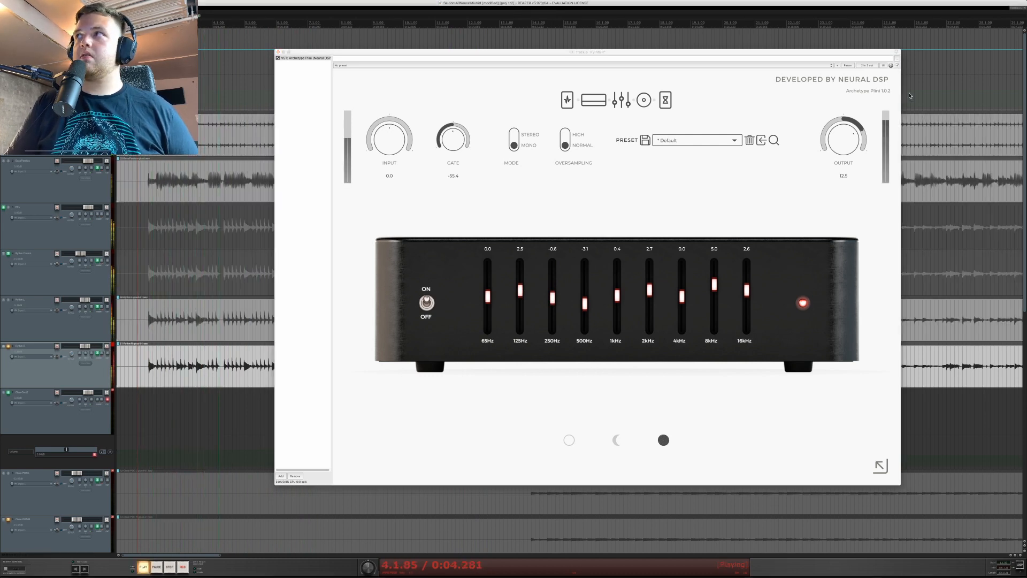
left_click(112, 301)
key("space")
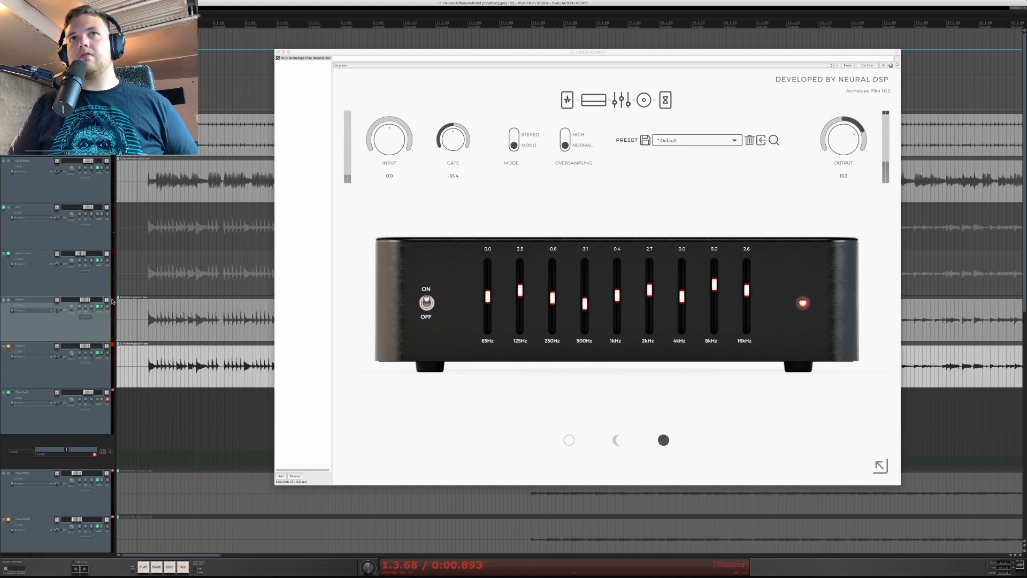
key("space")
mouse_move(86, 301)
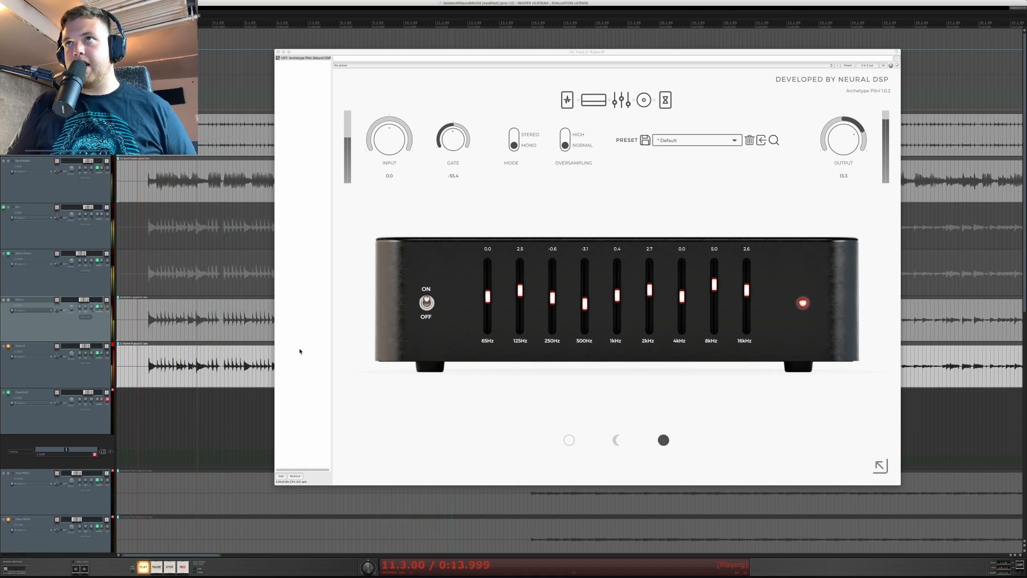
left_click(300, 351)
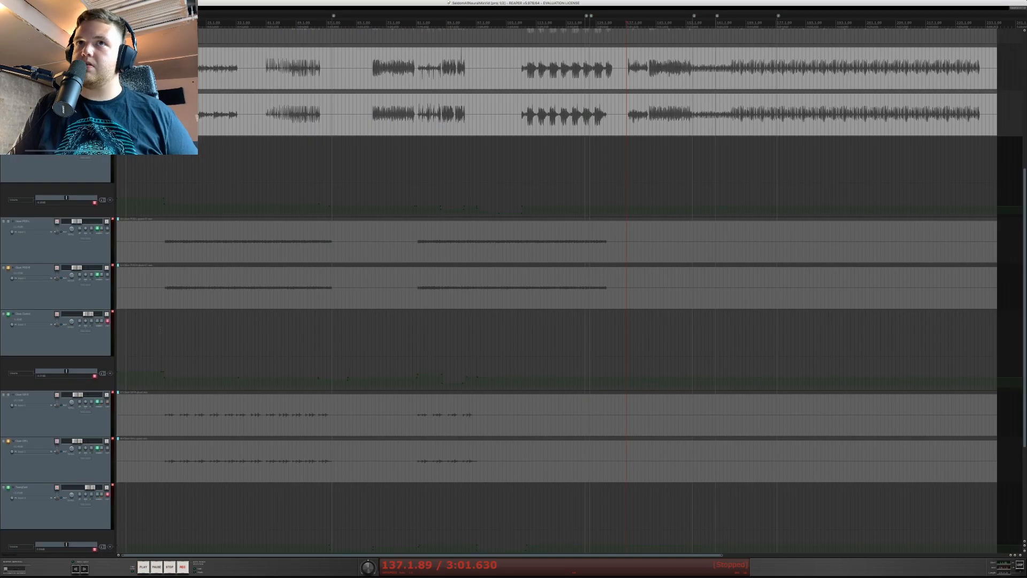
- Place the edit cursor just before the clean guitar parts start, around bar 13
left_click(54, 332)
scroll(610, 289, "up", 2)
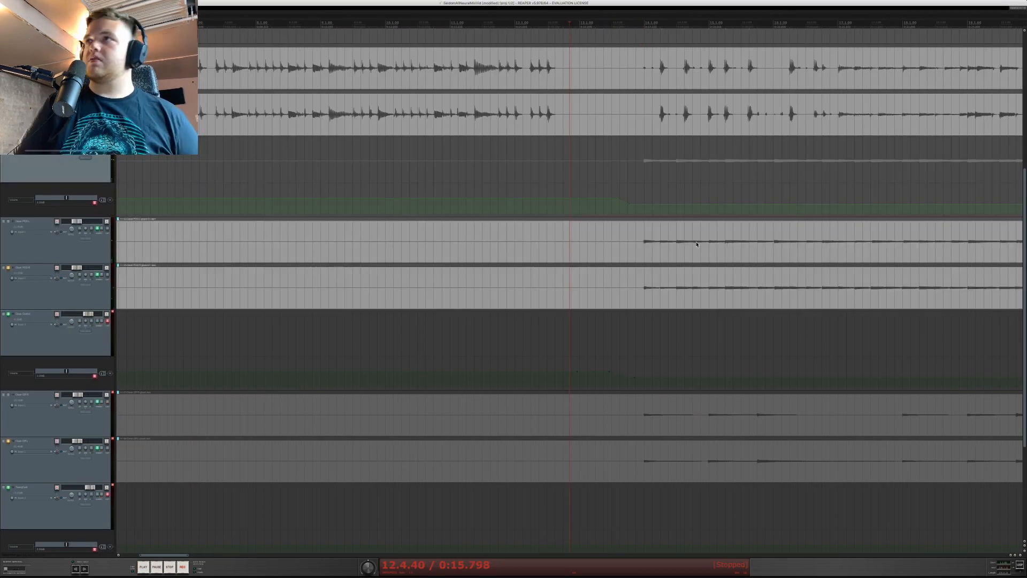
left_click(649, 206)
scroll(612, 212, "down", 3)
scroll(578, 224, "down", 2)
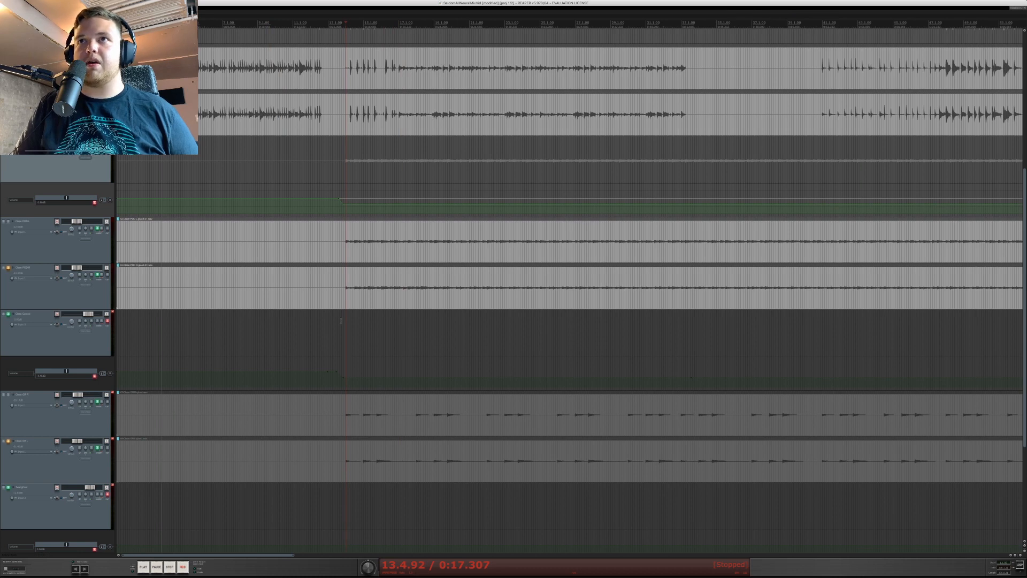
left_click(341, 320)
- Open Archetype Plini on the Clean POD L track with the Default preset, reposition its window, and play the clean section
left_click(75, 240)
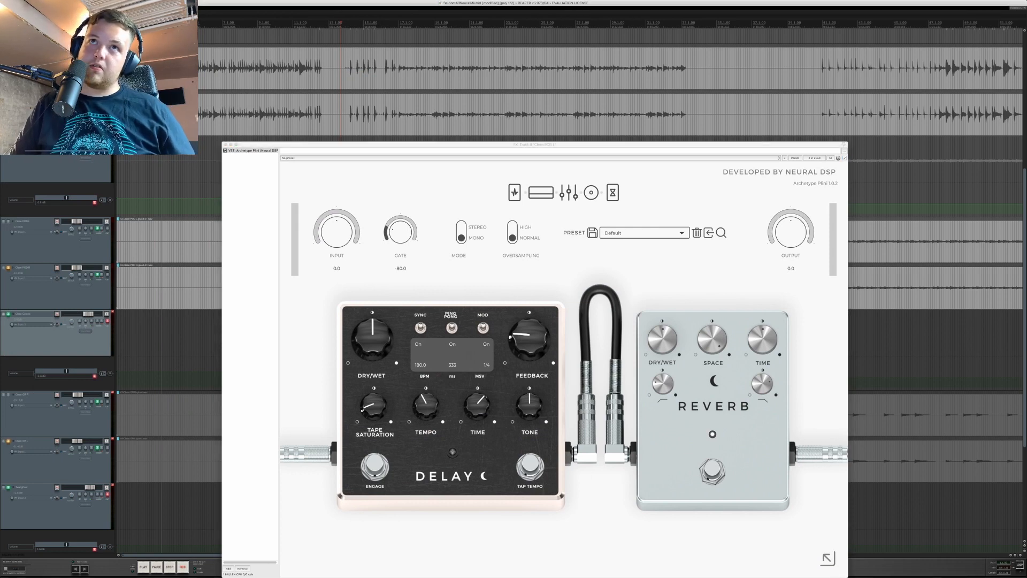
left_click(89, 160)
key("space")
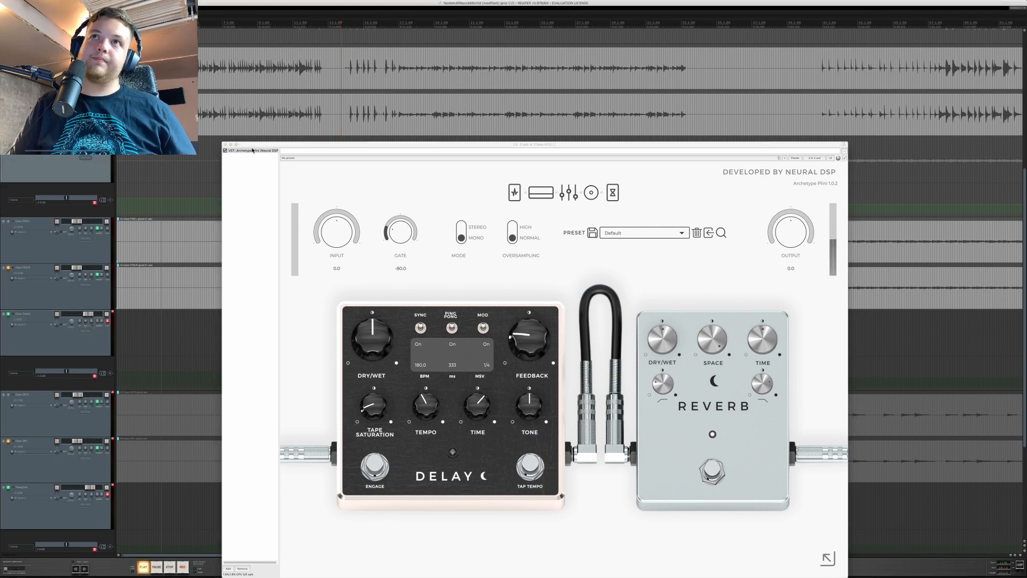
left_click_drag(282, 146, 336, 151)
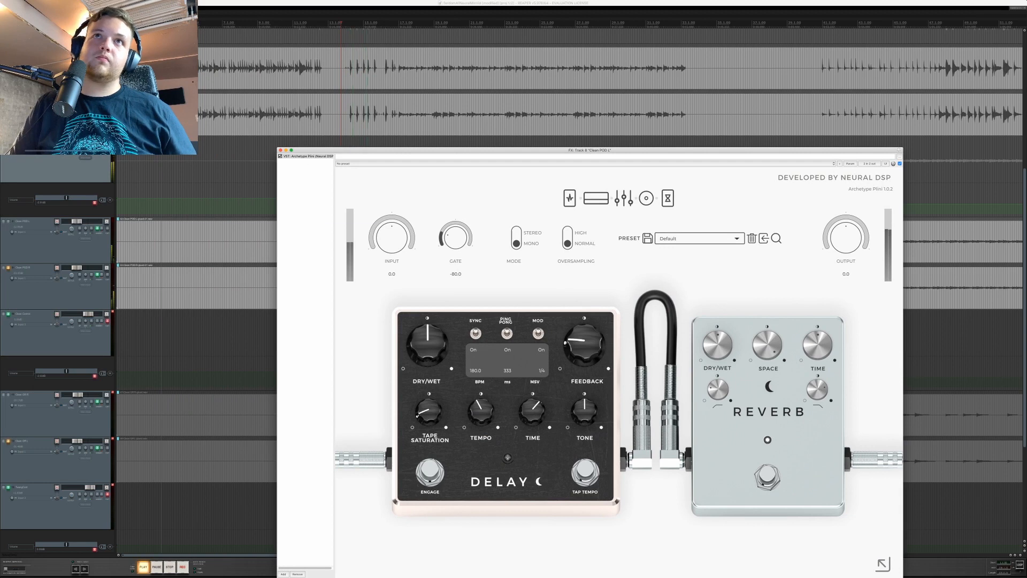
left_click(204, 215)
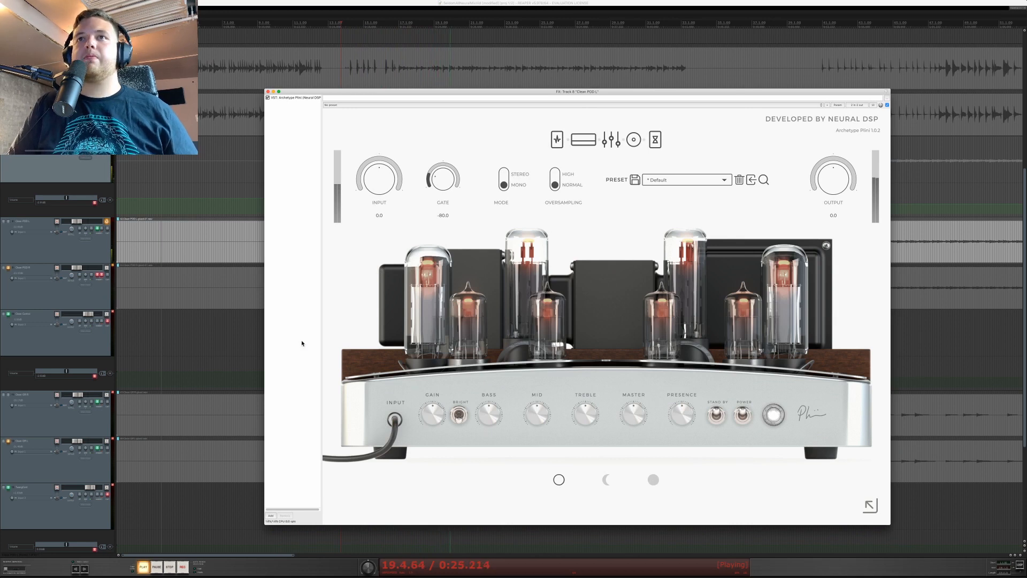
- Restart the clean section, enable the compressor pedal, and set the plug-in output to 9.3
key("space")
key("space")
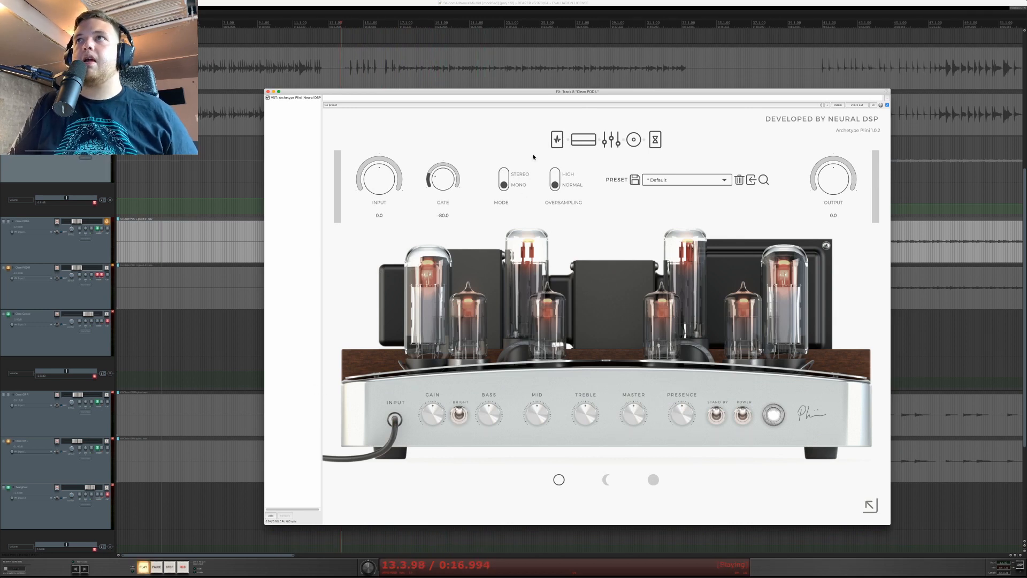
left_click(557, 140)
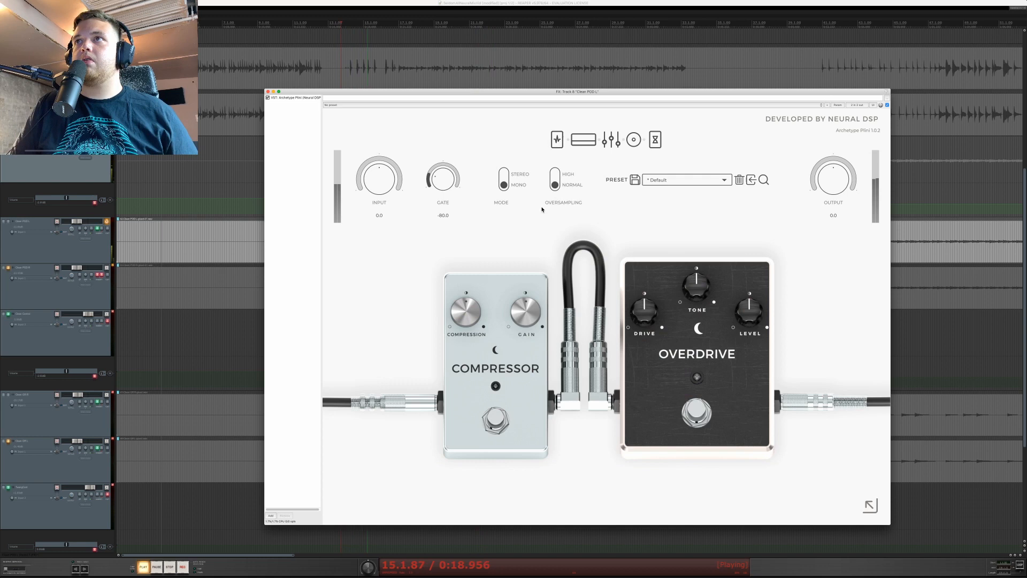
left_click(497, 410)
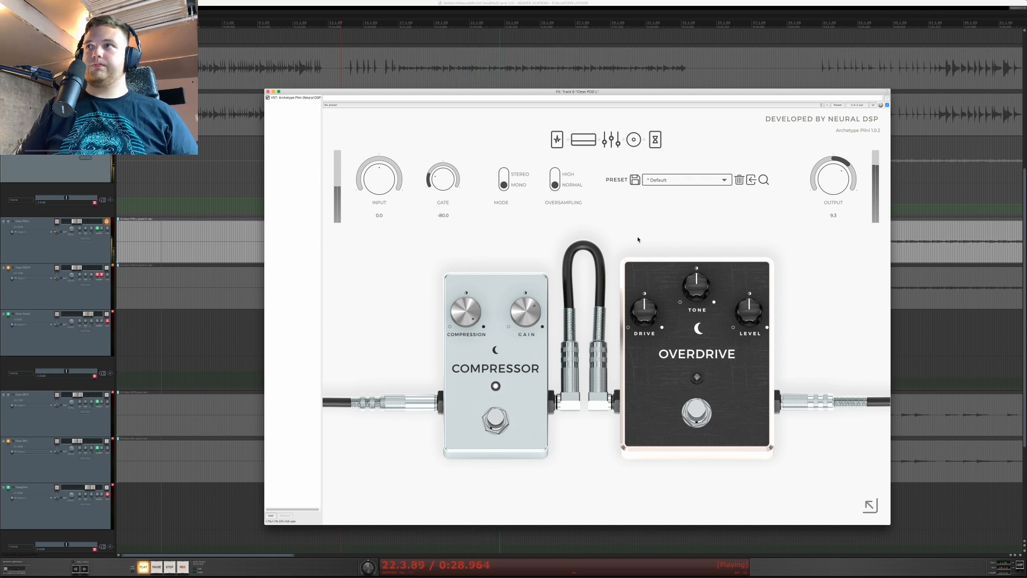
- Bypass the reverb pedal and adjust the clean amp's presence during playback
left_click(596, 140)
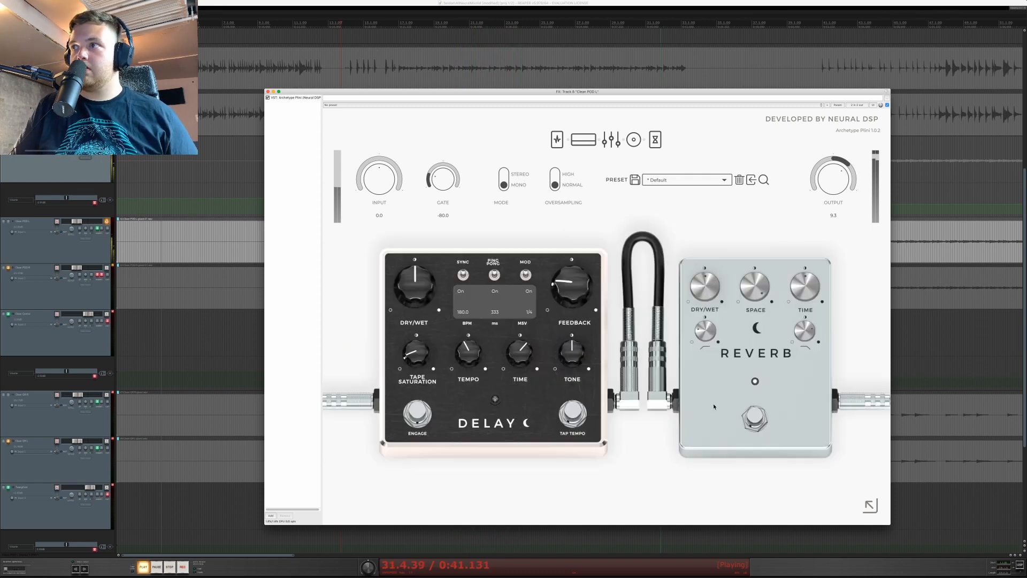
left_click(751, 419)
left_click(579, 143)
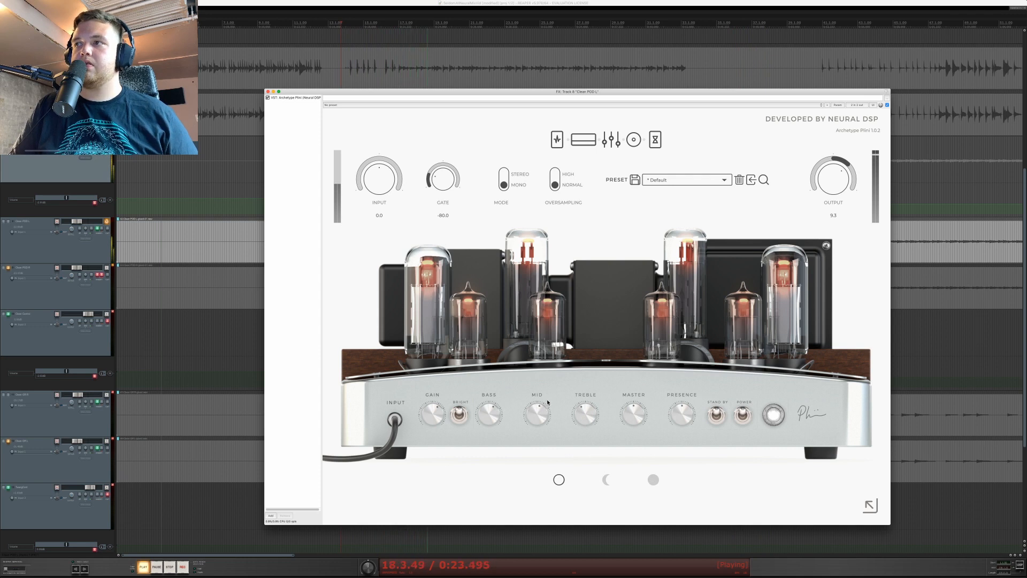
left_click_drag(679, 415, 690, 399)
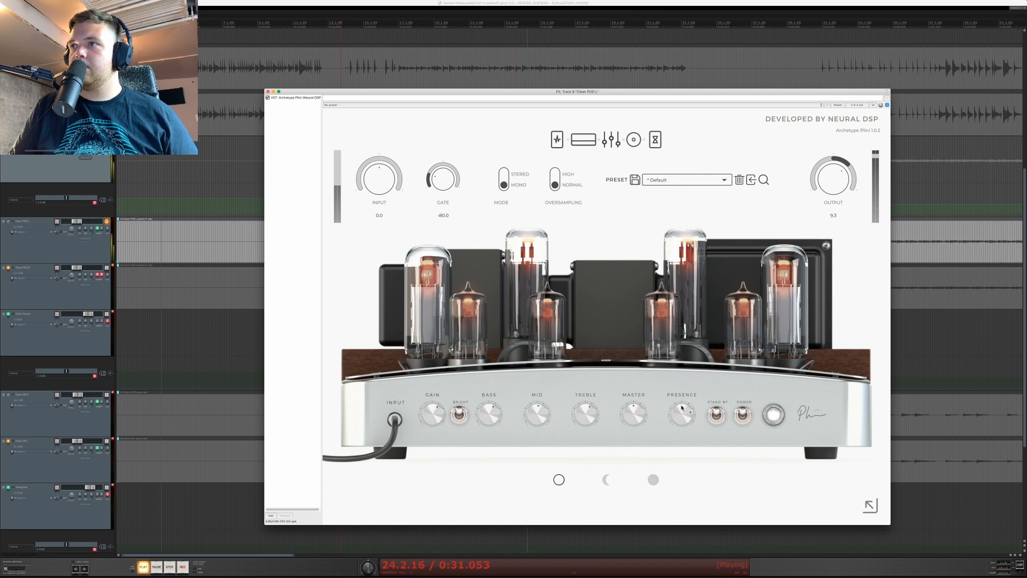
- Toggle the clean guitar's Dynamic 57 and Ribbon 160 cabinet microphones during playback to compare them
left_click(634, 140)
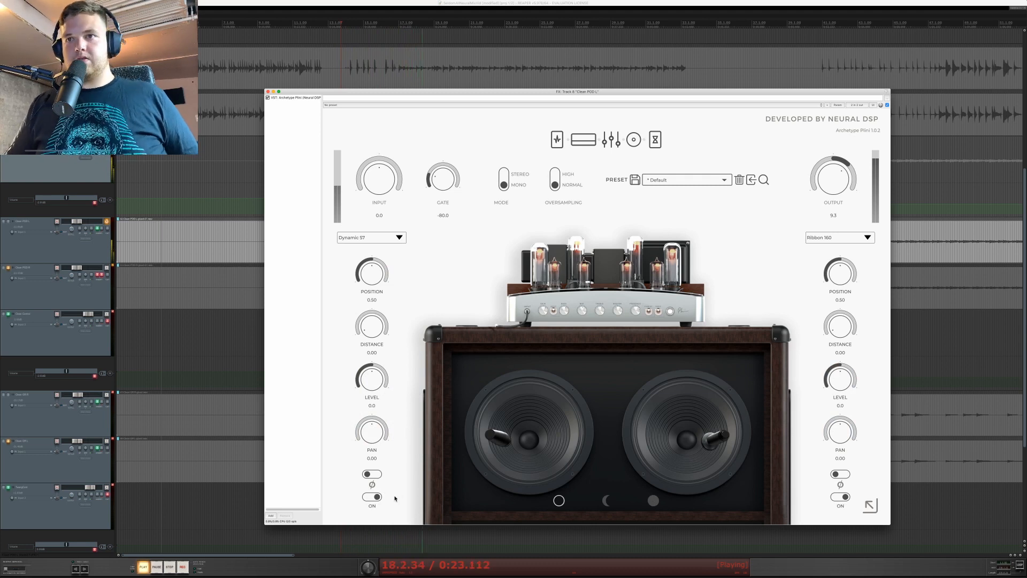
left_click(375, 496)
left_click(845, 497)
left_click(584, 141)
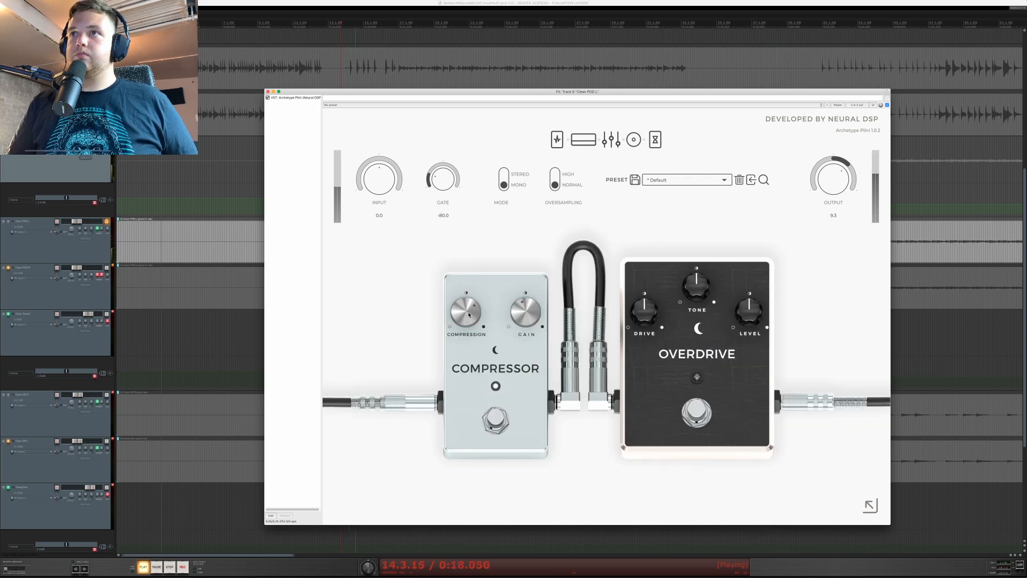
- Enable the clean guitar's reverb pedal and set the plug-in output to 15.9
left_click(653, 140)
left_click(653, 141)
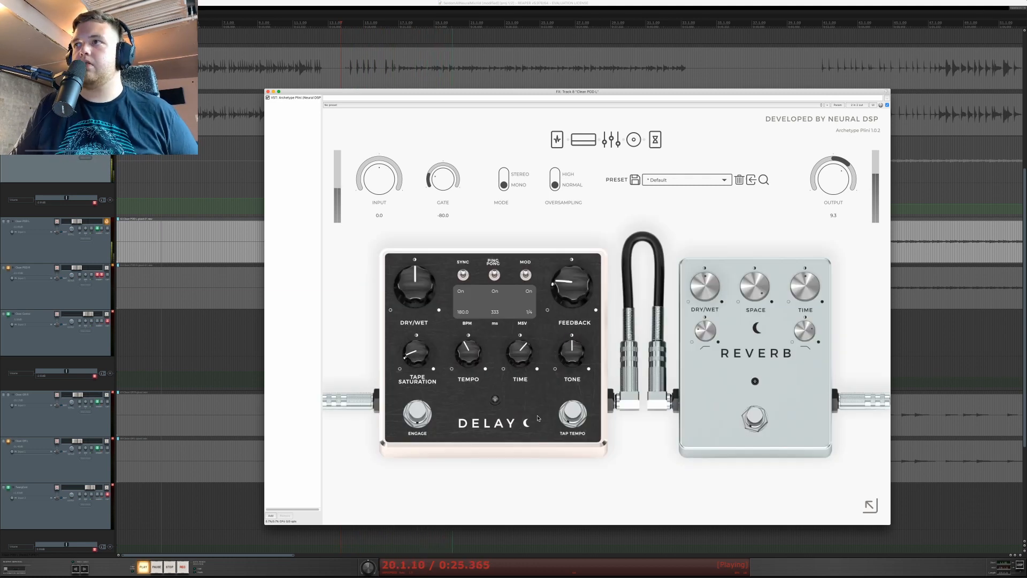
left_click(753, 417)
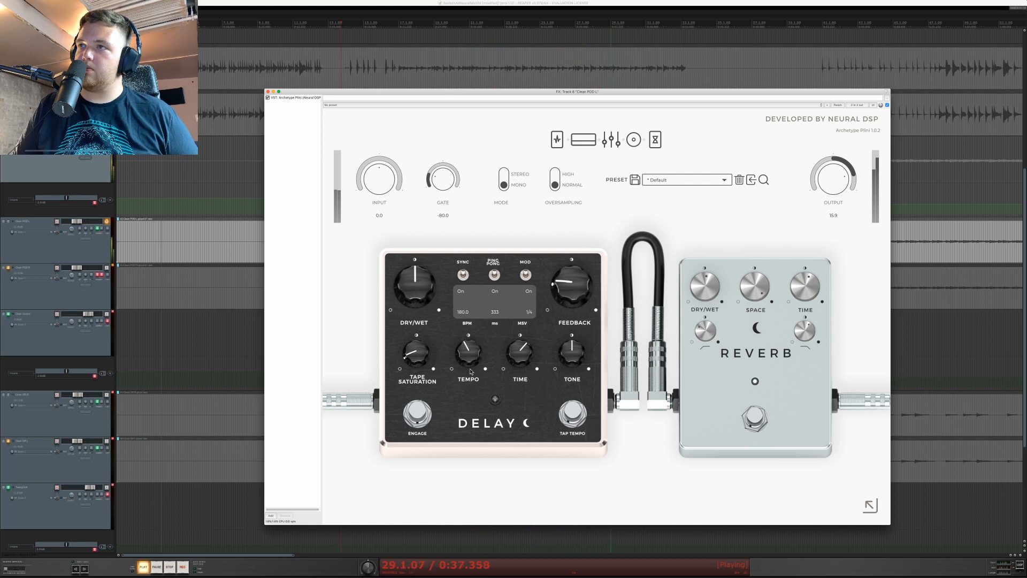
- Engage the delay with time 1/4D, raise its tape saturation, feedback and tone, and lower its dry/wet mix
left_click(419, 411)
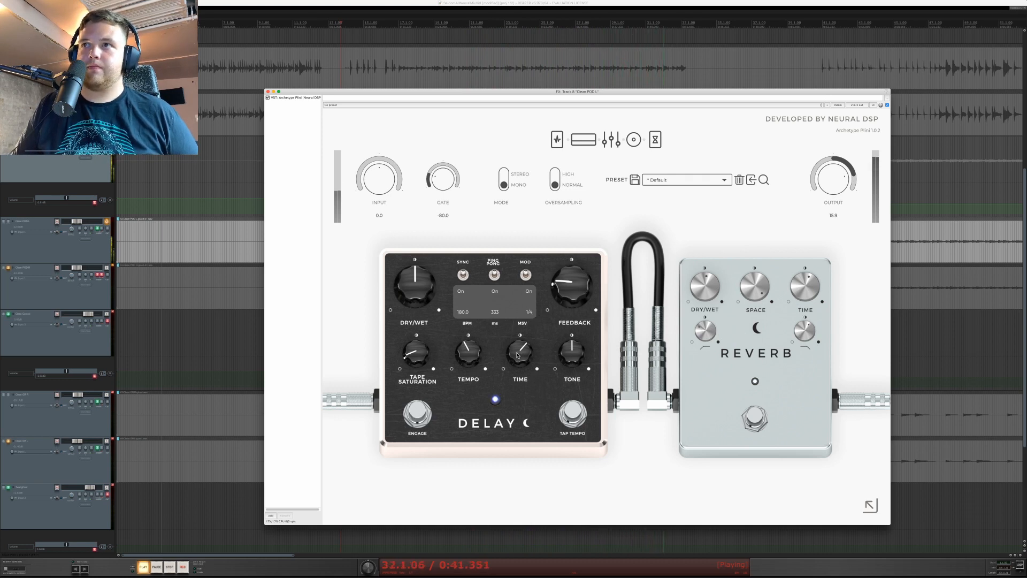
left_click_drag(520, 355, 518, 353)
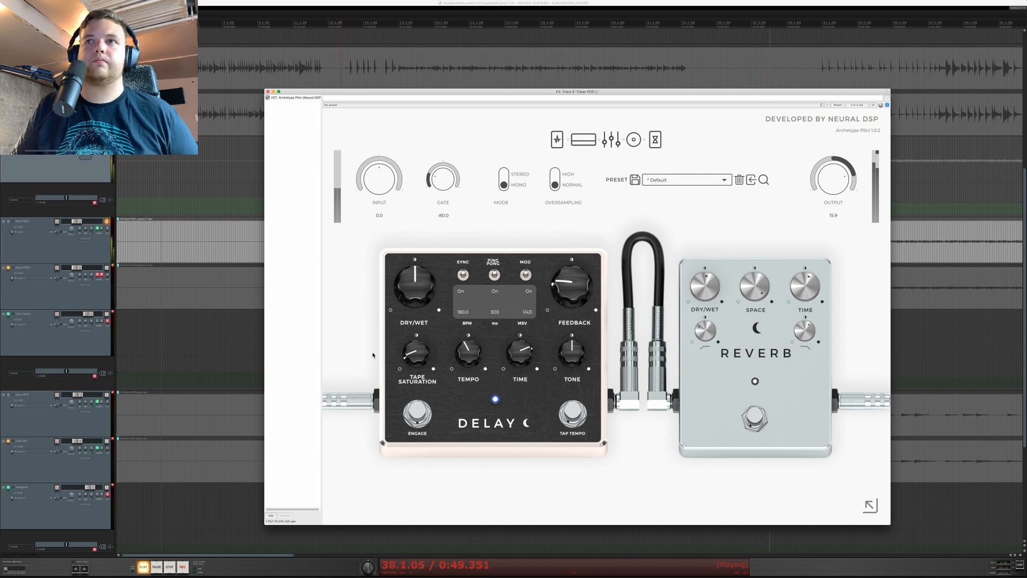
left_click_drag(418, 353, 419, 349)
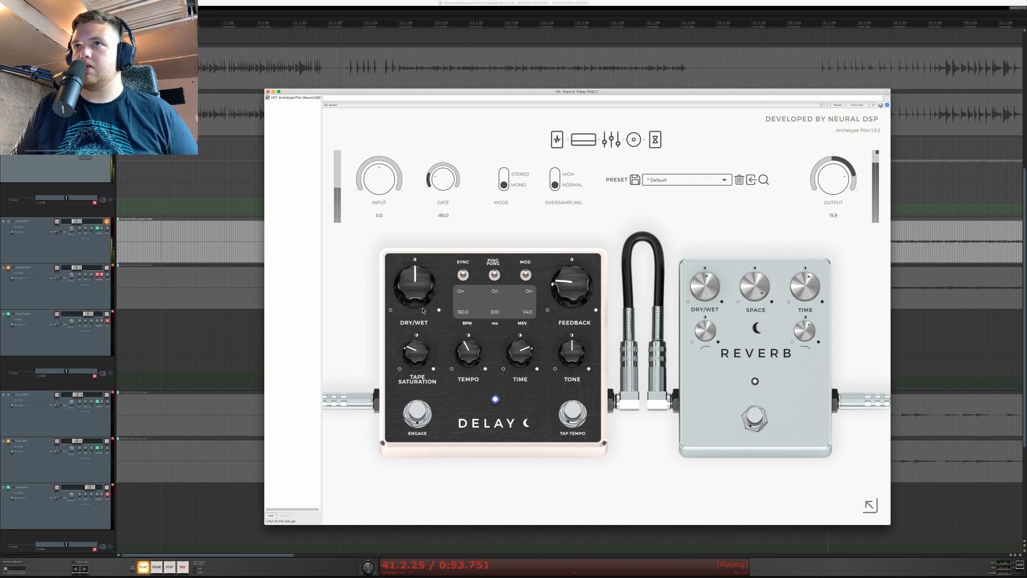
left_click_drag(422, 297, 422, 299)
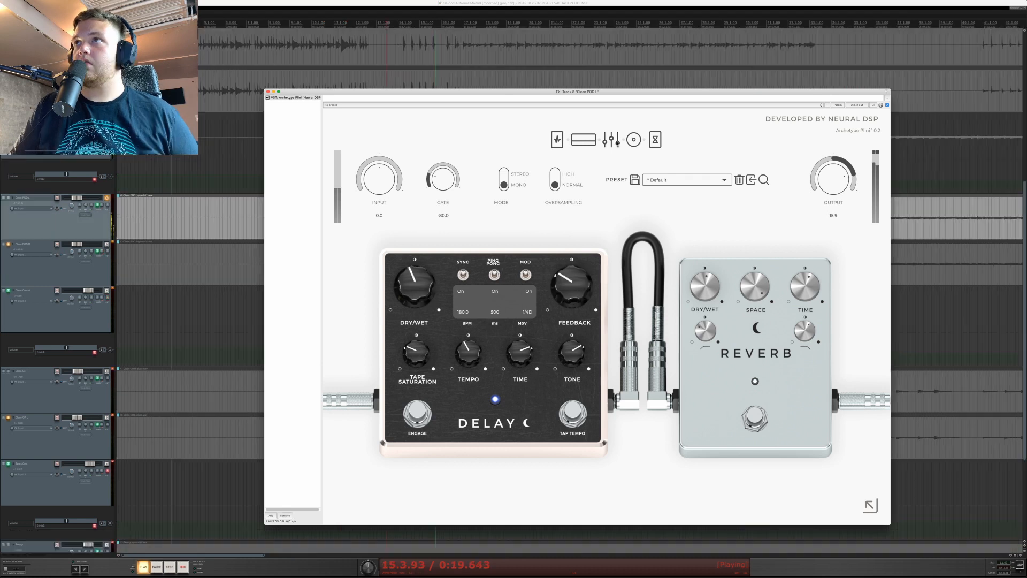
- Set the clean EQ bands from 125 Hz to 8 kHz to 3.1, -1.2, 3.9, 4.4, 2.1, -4.0 and 2.7, and select the plug-in
left_click(583, 140)
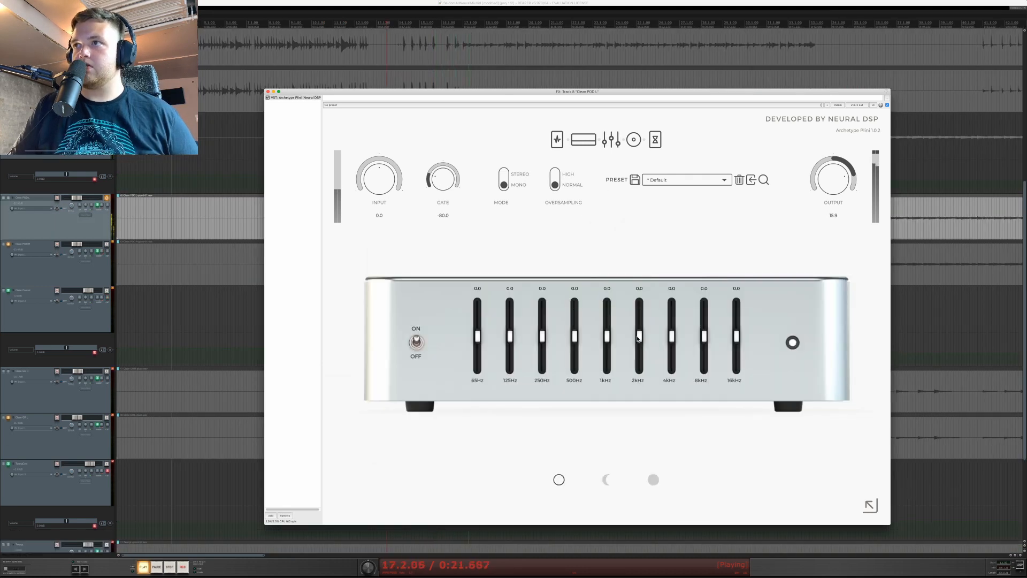
left_click_drag(576, 339, 610, 326)
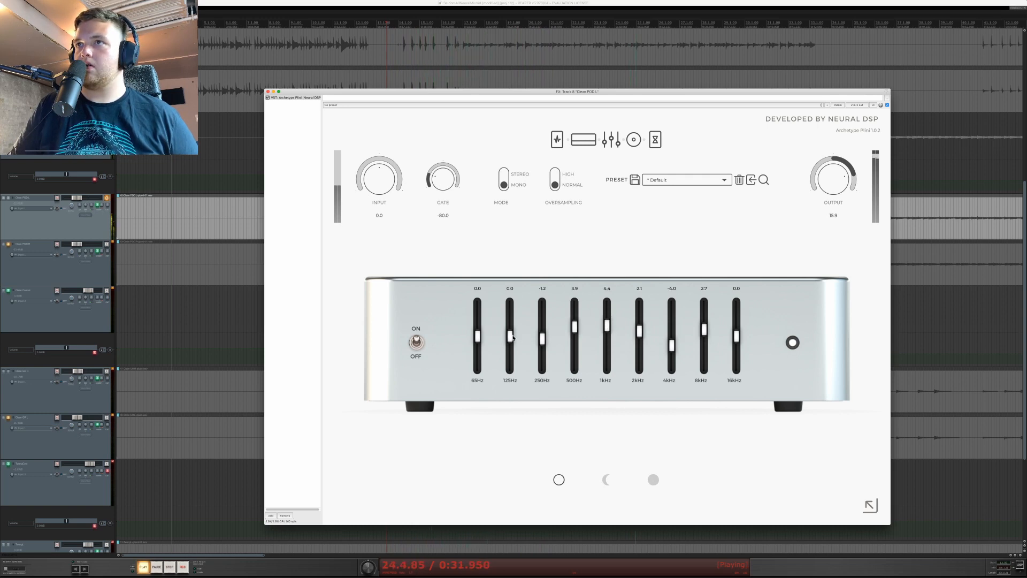
left_click_drag(512, 337, 512, 325)
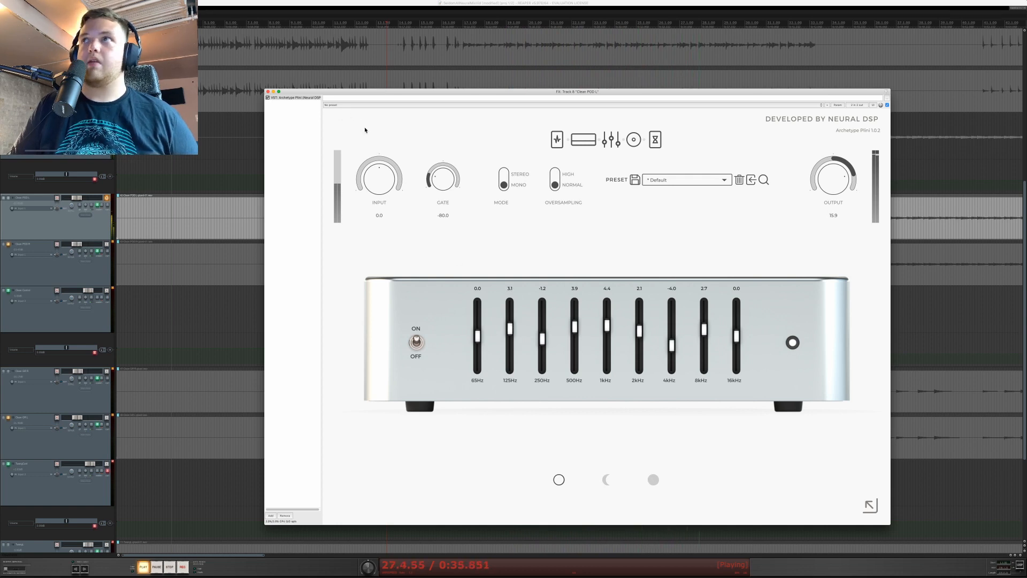
left_click(273, 98)
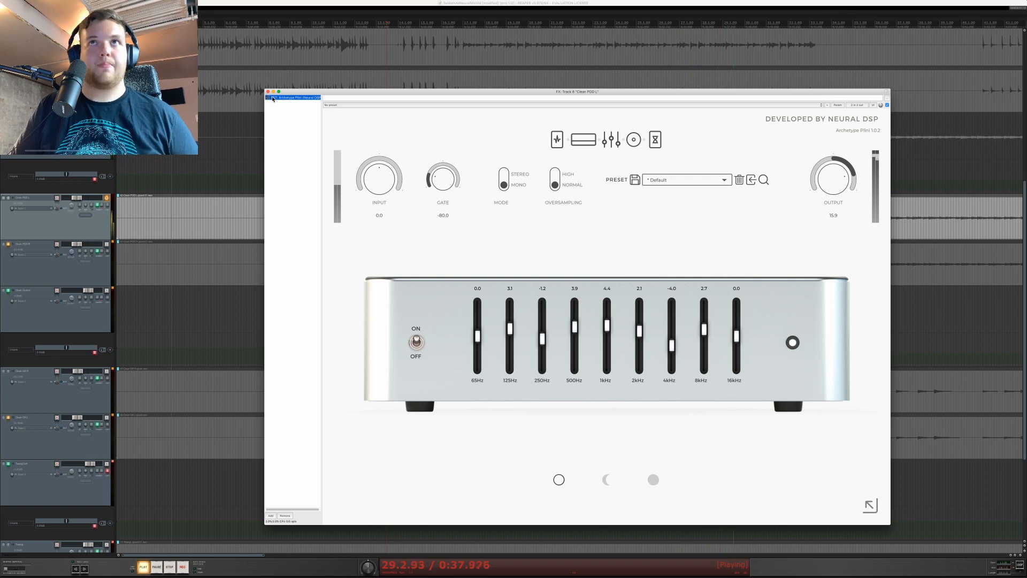
- Copy the finished Archetype Plini plug-in onto the second clean guitar track, close its window and unsolo the first clean track
key("space")
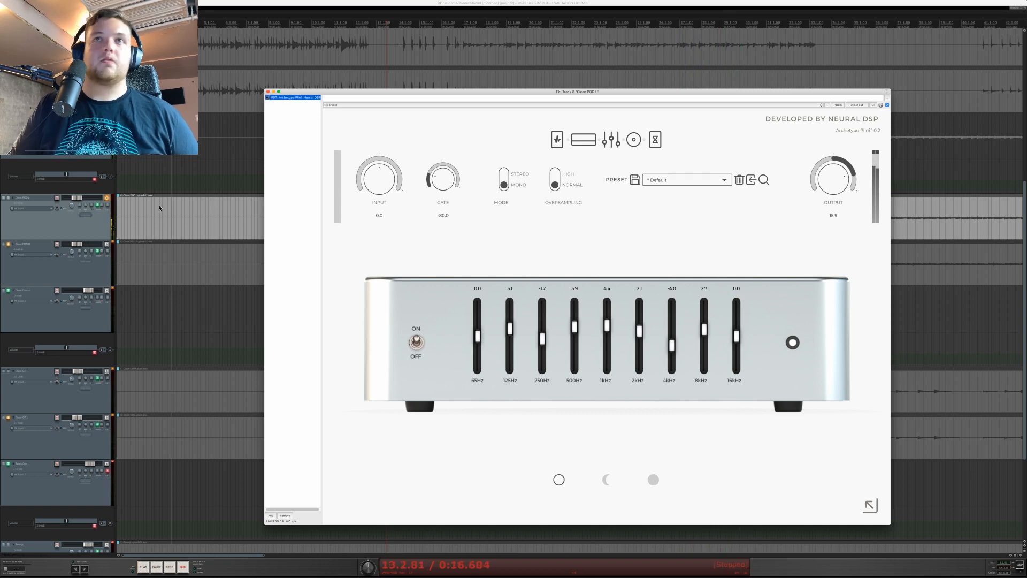
left_click(98, 251)
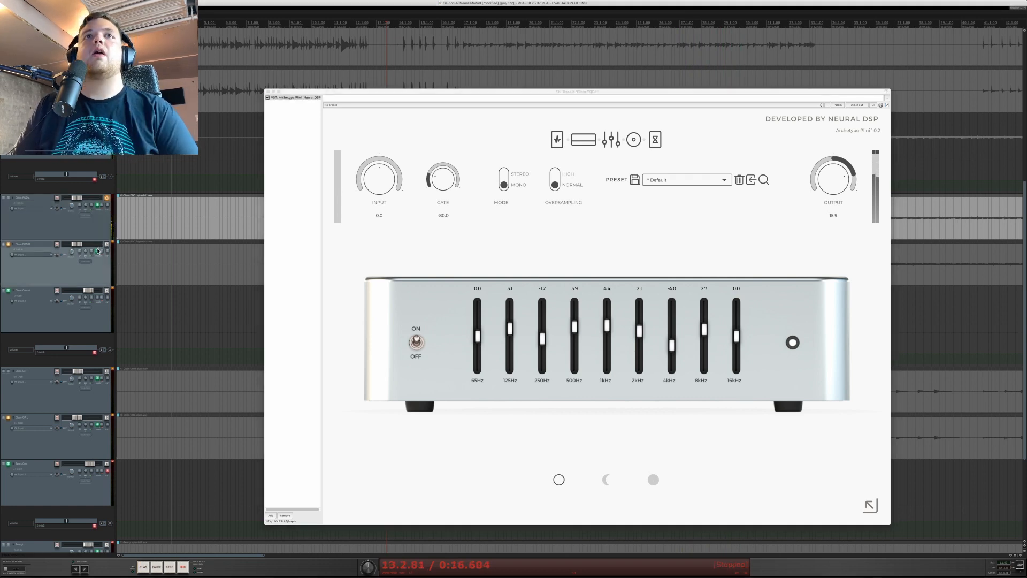
key("Escape")
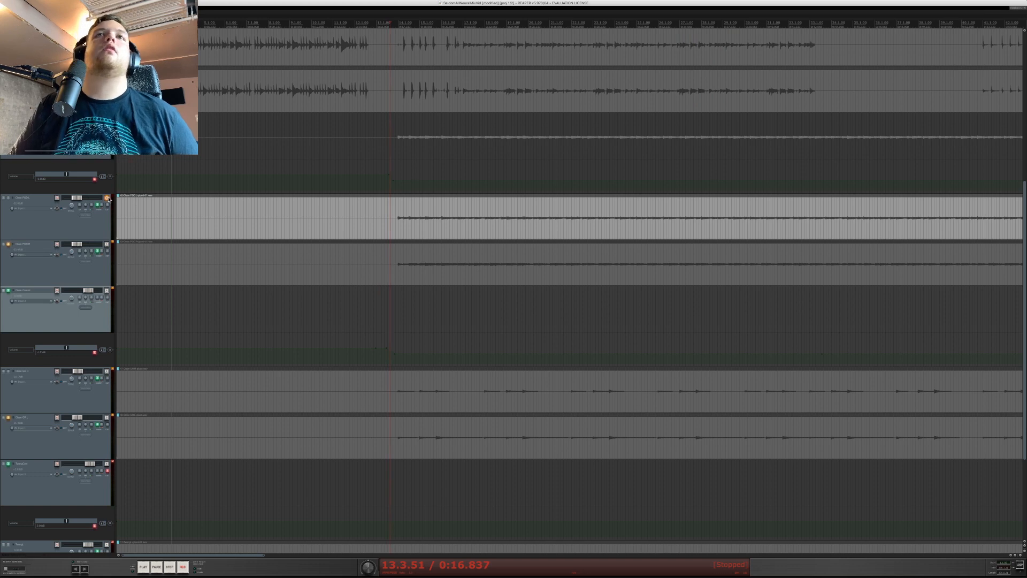
key("ctrl+a")
left_click(295, 181)
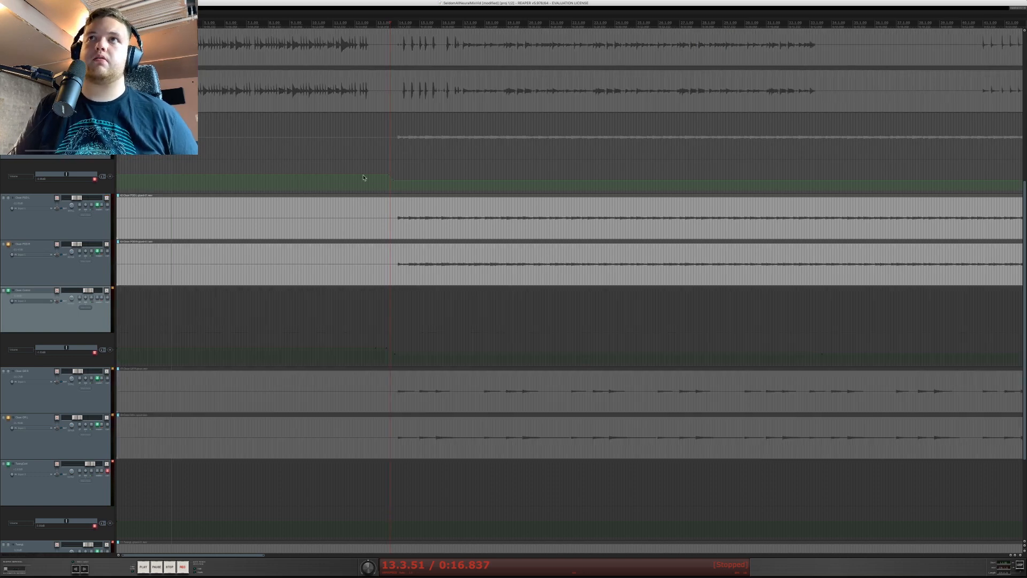
- Play the full mix from the start of the clean guitar section and view the rest of the arrangement
left_click(398, 166)
key("space")
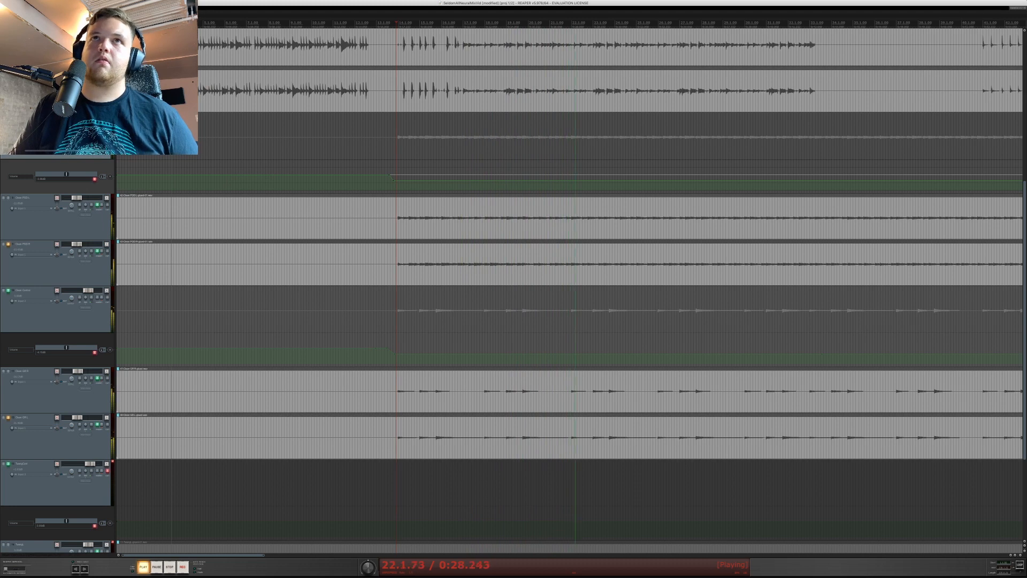
scroll(279, 180, "down", 2)
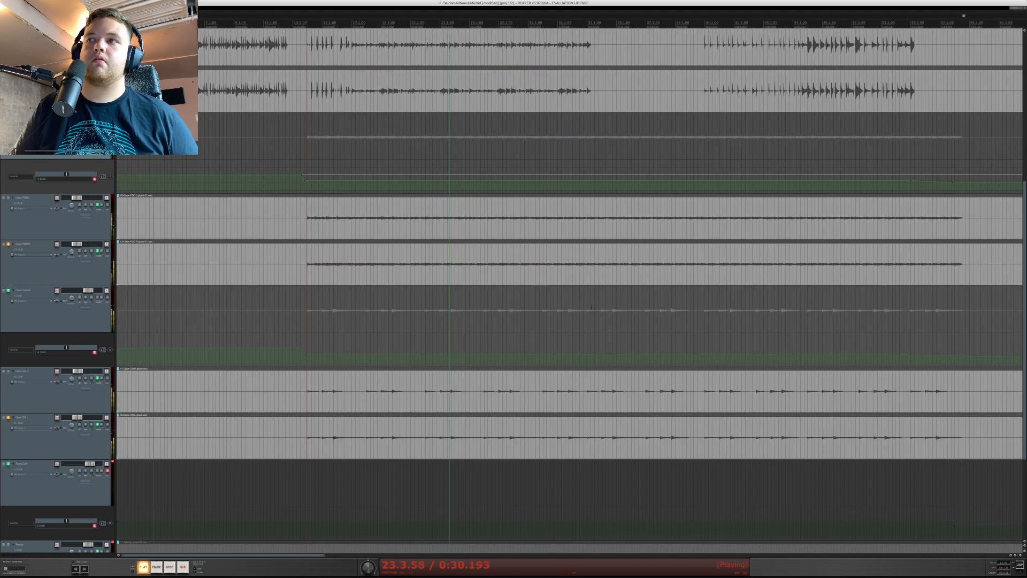
key("space")
scroll(213, 182, "down", 2)
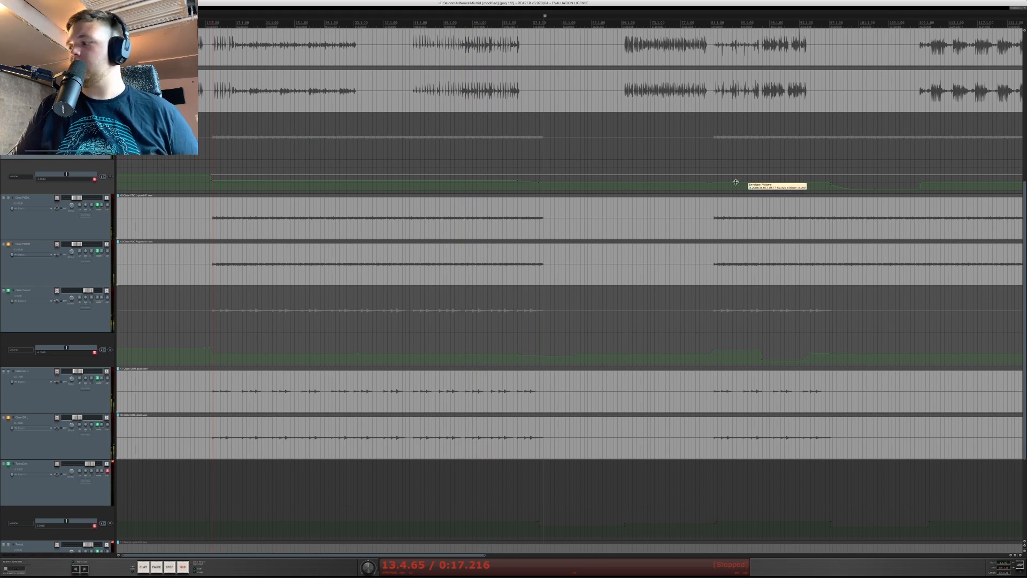
scroll(520, 214, "down", 2)
scroll(520, 182, "down", 2)
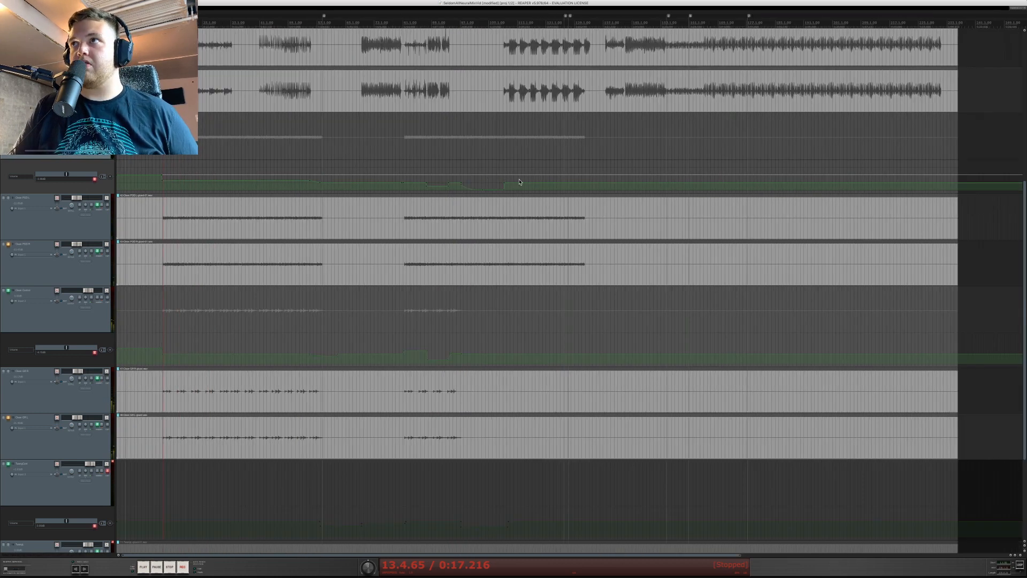
- Place the edit cursor at 13.3.15 and load the Default preset in Archetype Plini on the third clean guitar track
left_click(177, 213)
scroll(186, 210, "up", 4)
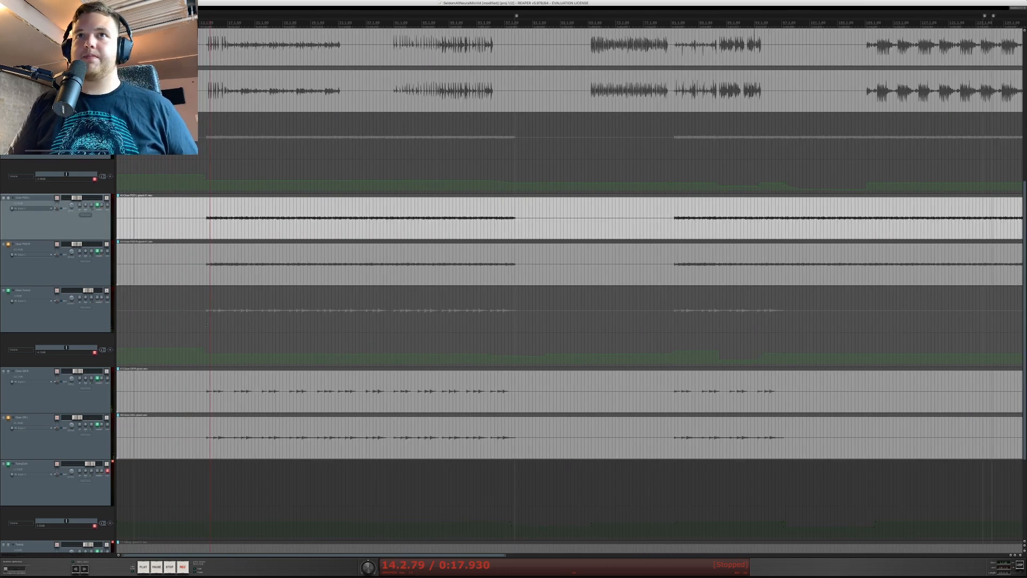
left_click(204, 325)
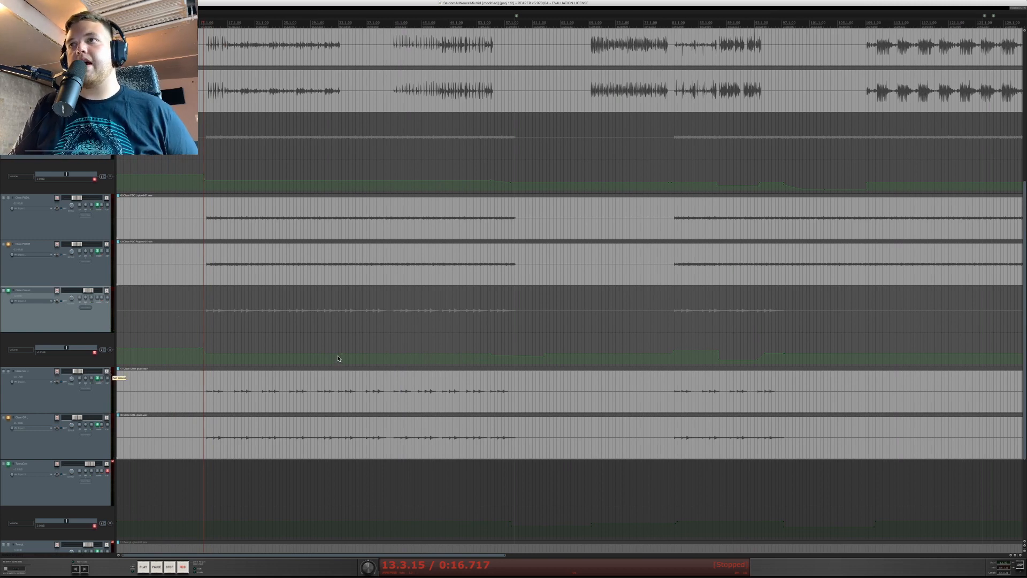
scroll(339, 362, "down", 5)
scroll(160, 386, "up", 4)
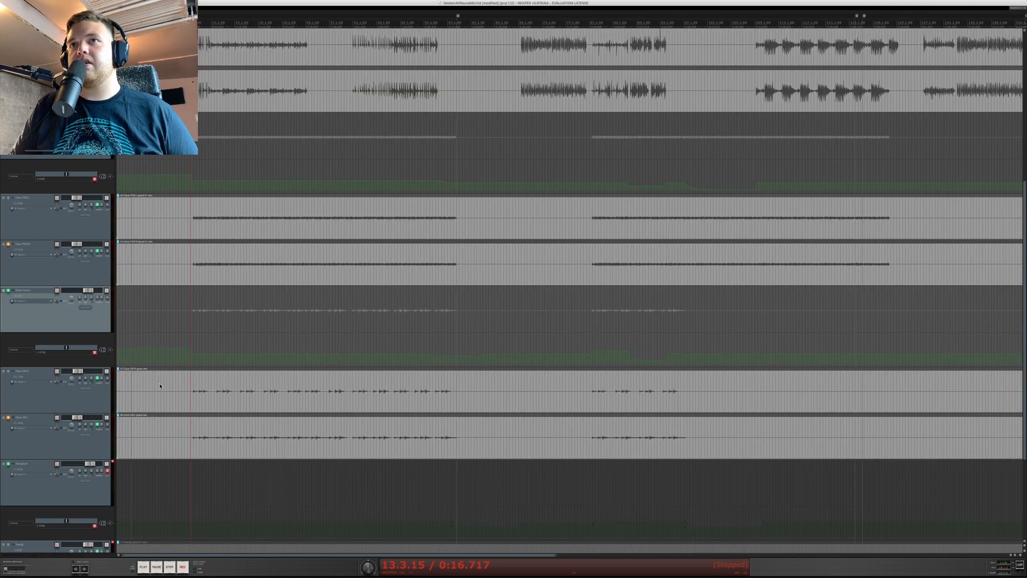
left_click(107, 372)
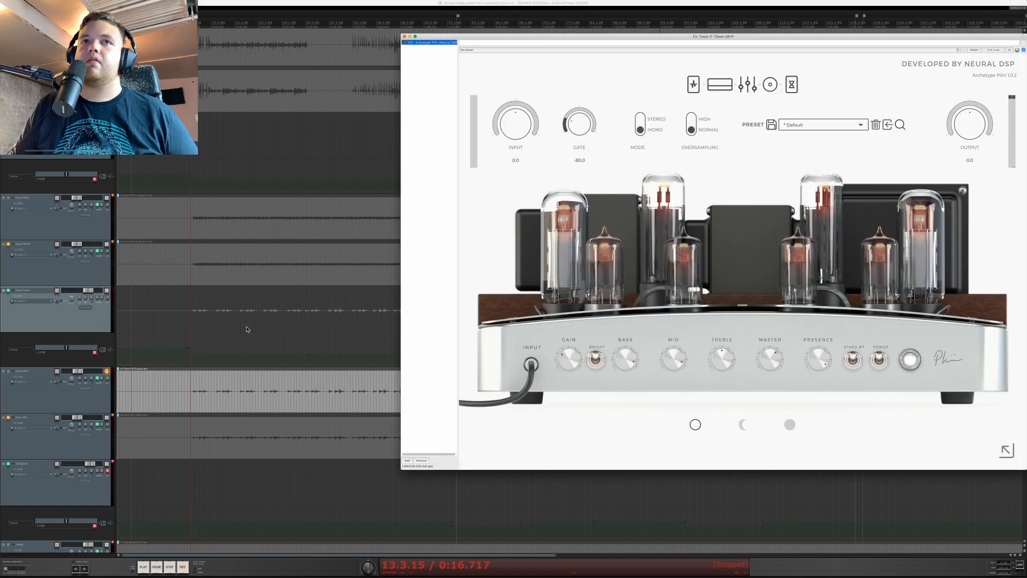
left_click(797, 124)
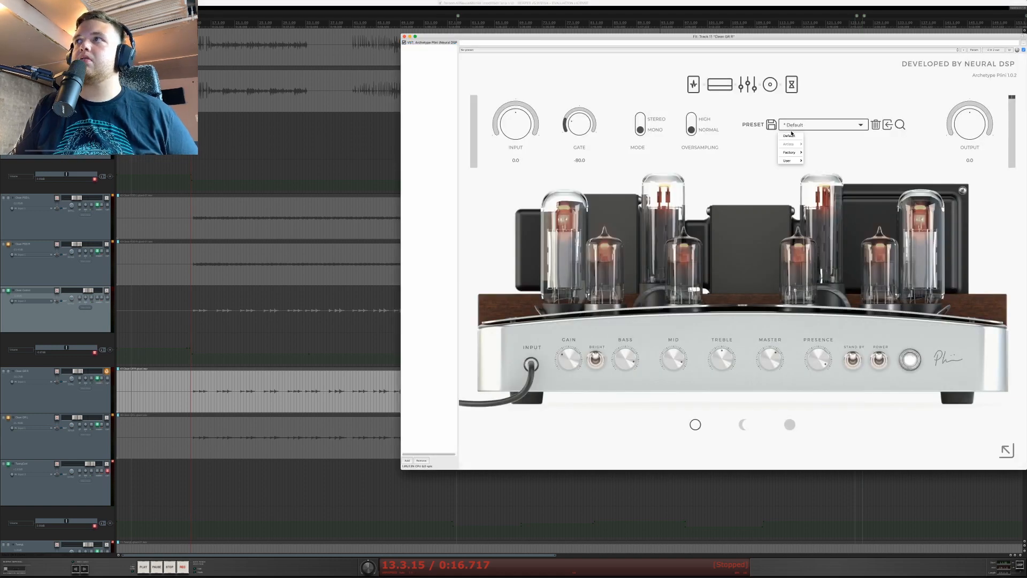
left_click(790, 135)
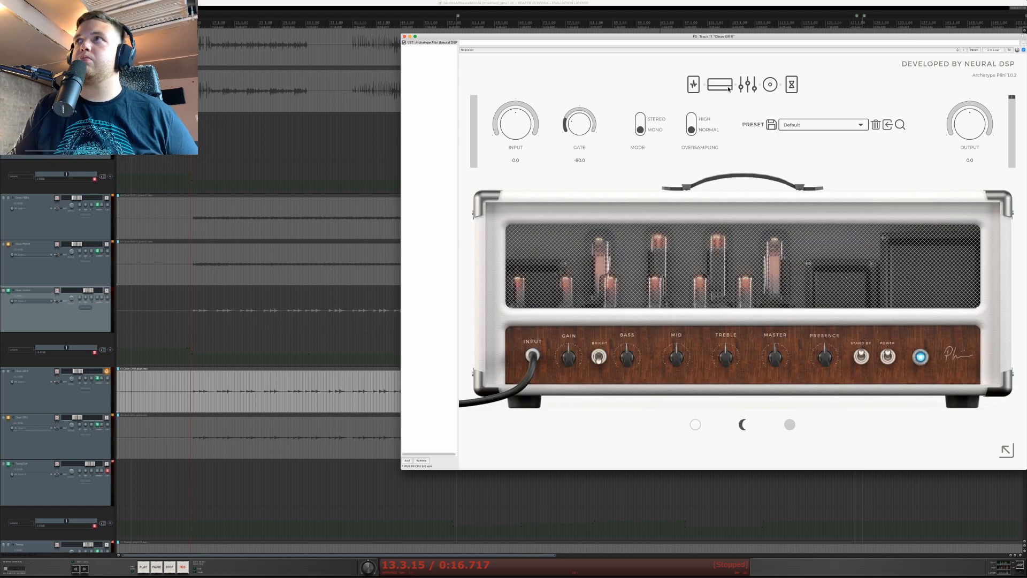
- Bypass the compressor pedal and select the clean amp on the third clean guitar track
left_click(693, 88)
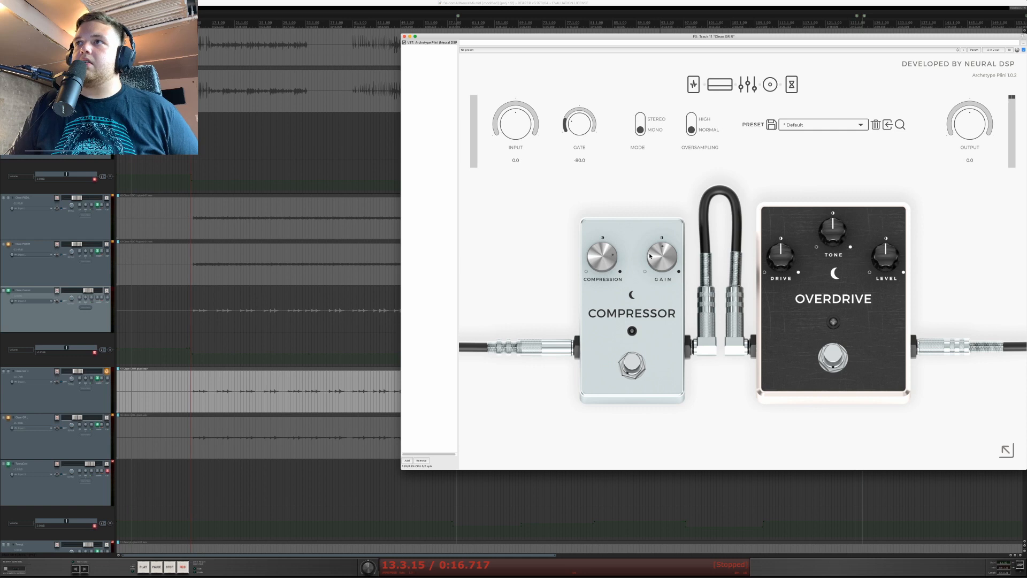
left_click(627, 368)
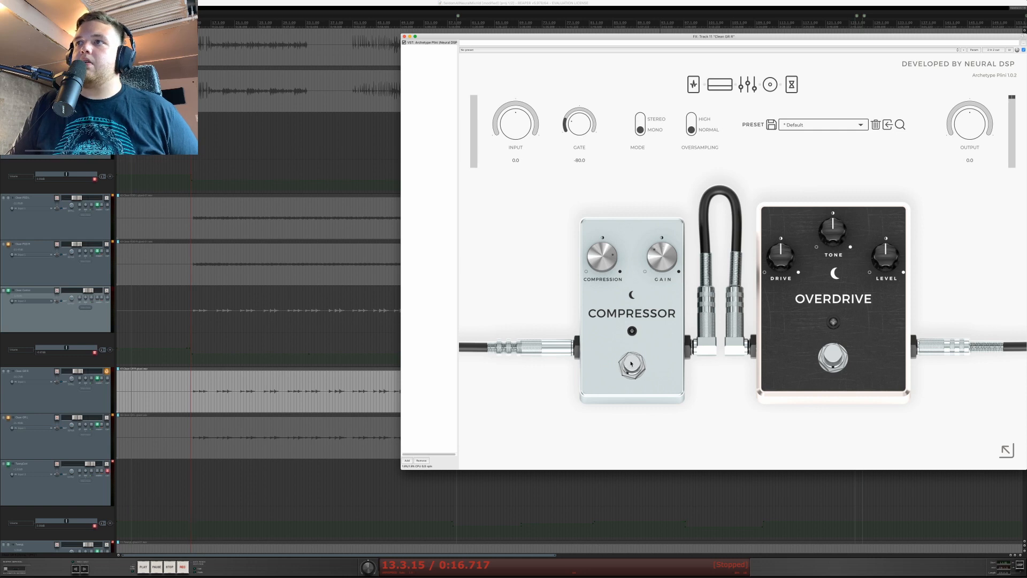
left_click(717, 85)
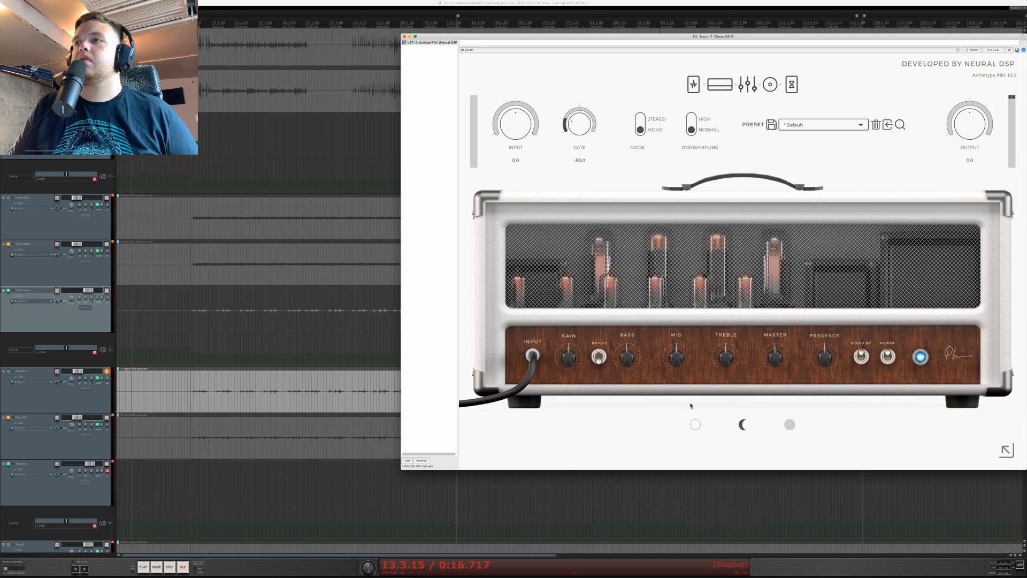
left_click(695, 425)
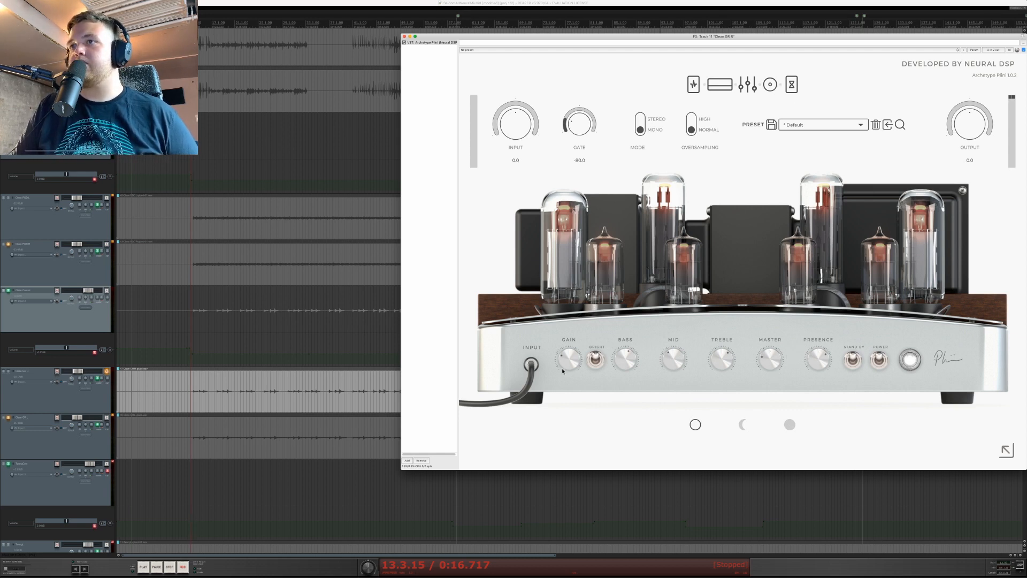
- Switch off both the Dynamic 57 and Ribbon 160 cabinet microphones
scroll(563, 370, "down", 2)
left_click(514, 442)
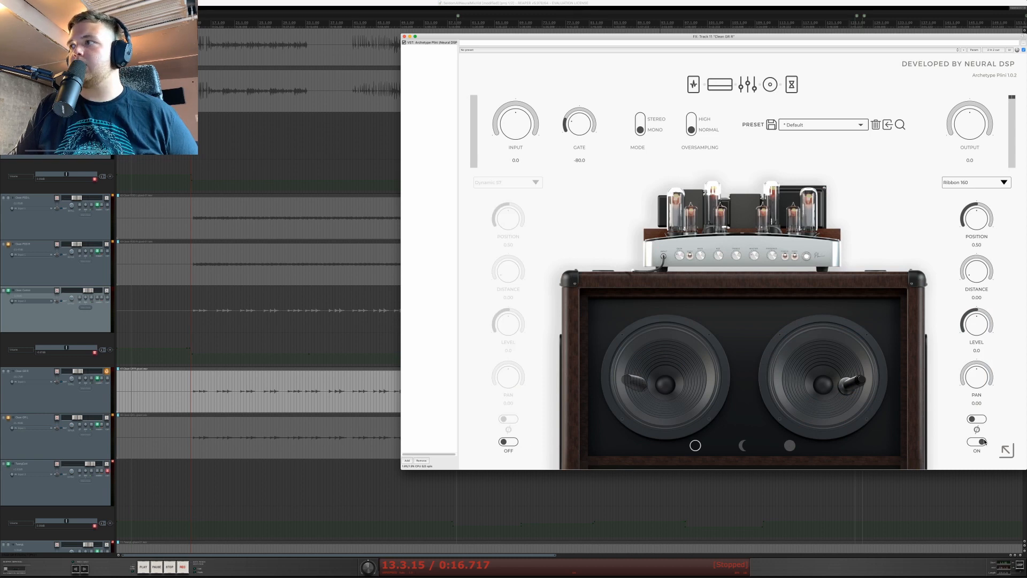
scroll(872, 406, "down", 2)
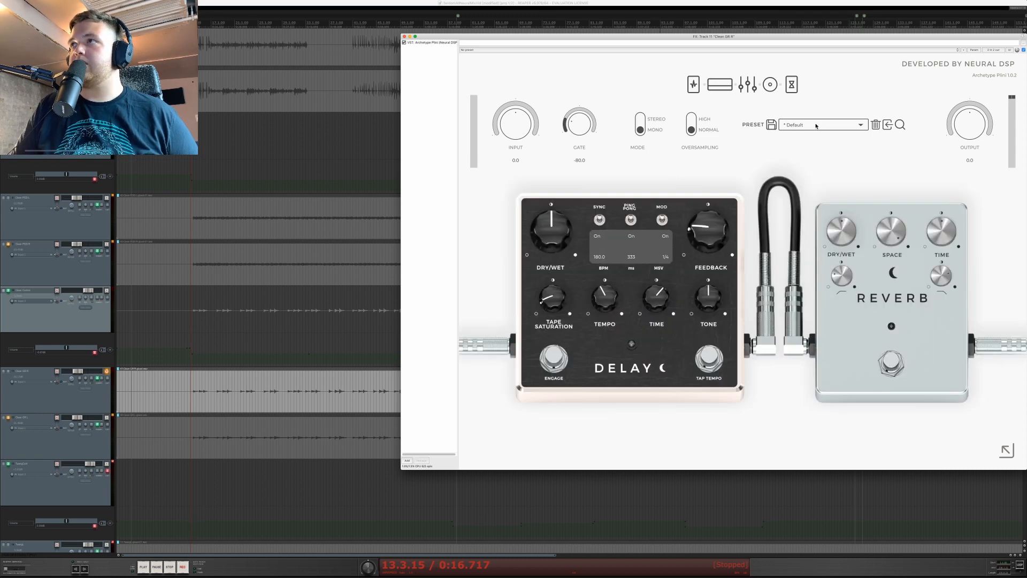
- Play the part with its clean guitar bus soloed, raise the bus fader and adjust the amp's gain
left_click(726, 89)
key("space")
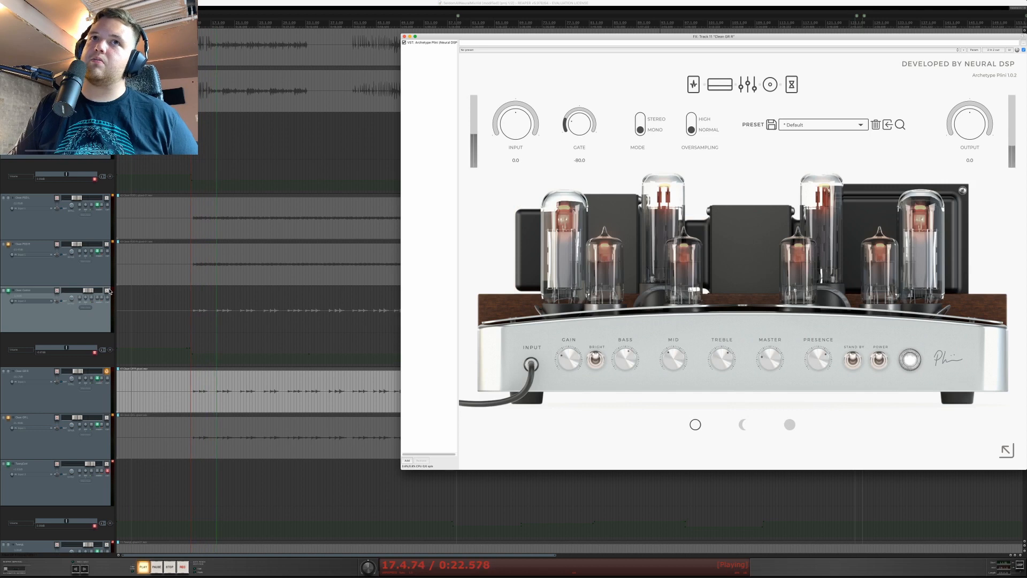
left_click(372, 349)
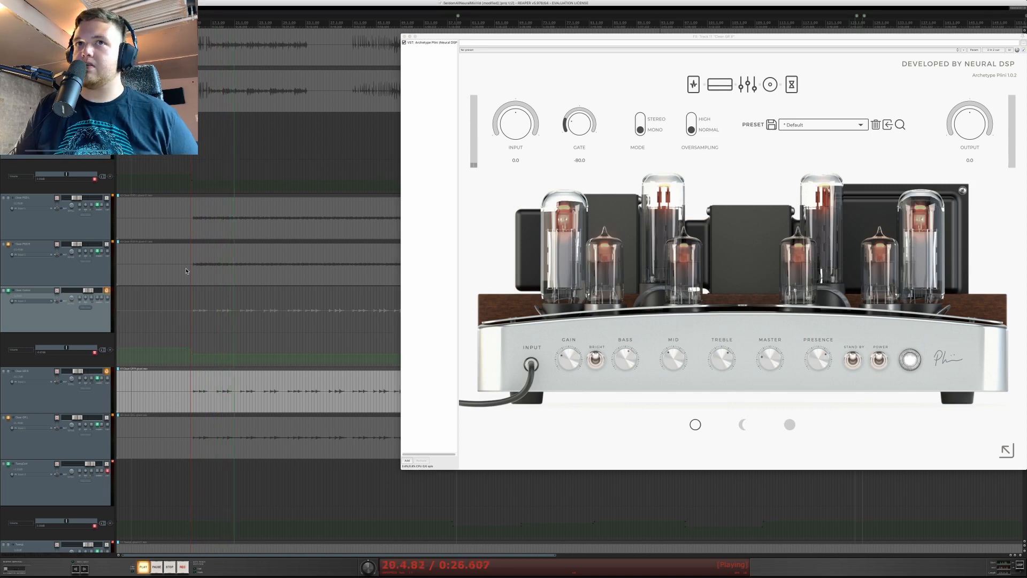
mouse_move(89, 293)
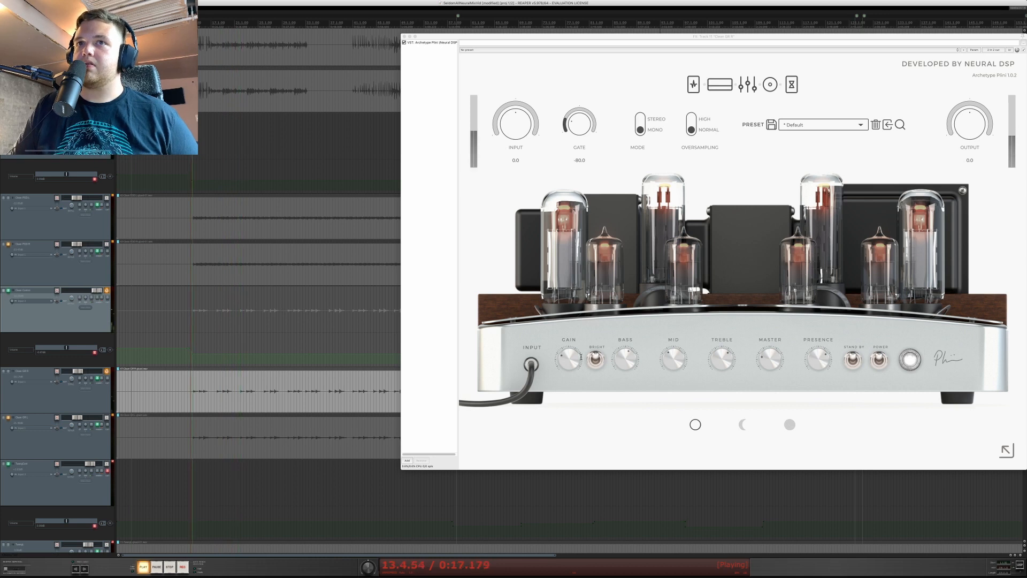
left_click(576, 346)
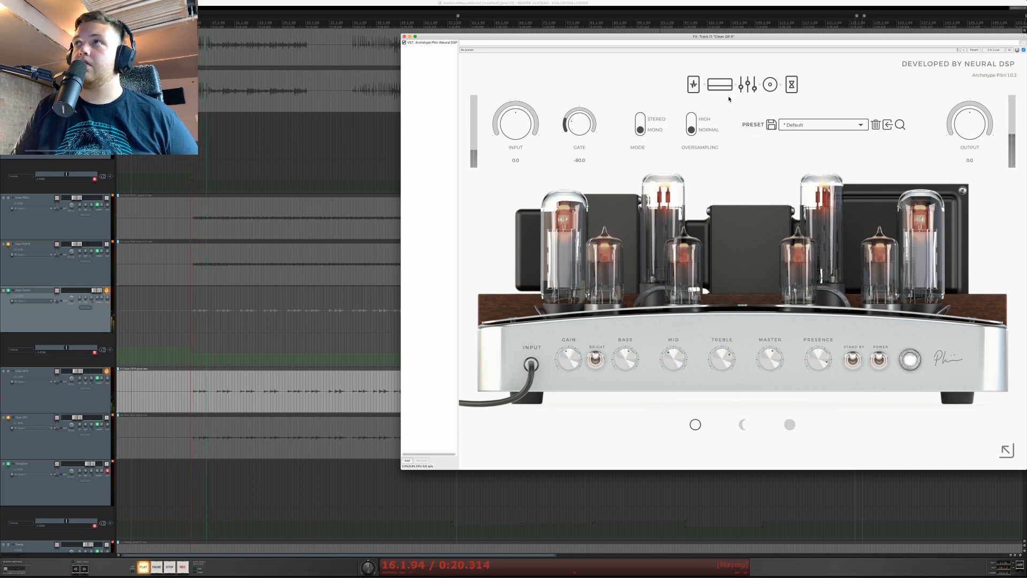
- Engage the reverb and delay pedals, set the delay time to 1/2, and raise its feedback, tone and tape saturation
left_click(793, 86)
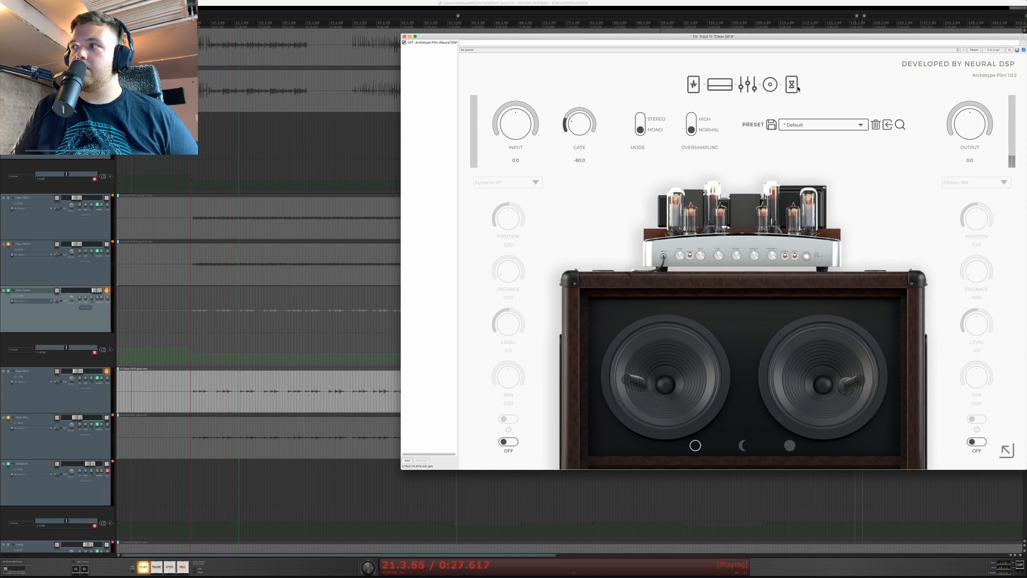
left_click(793, 85)
left_click(891, 364)
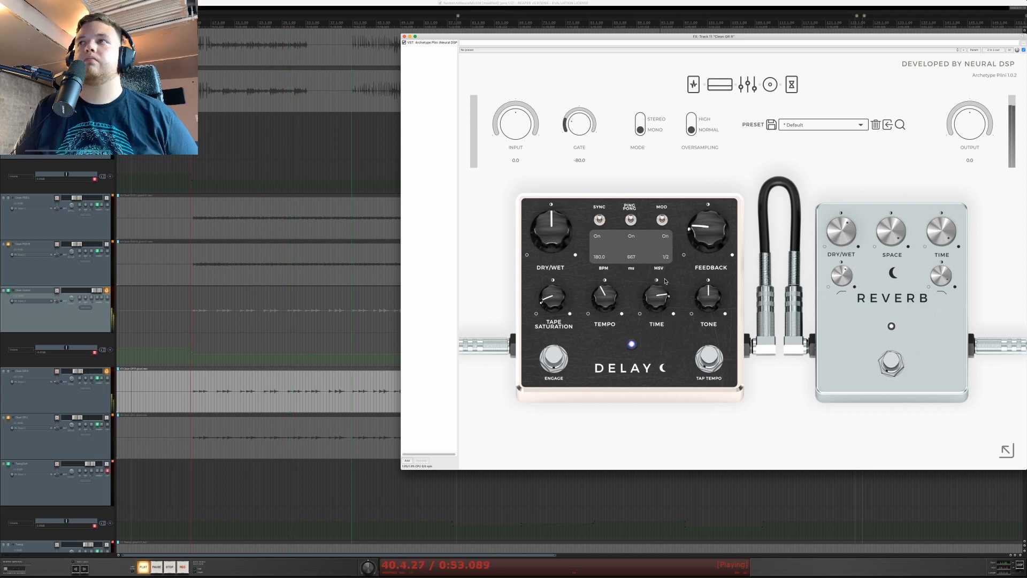
left_click_drag(708, 233, 706, 227)
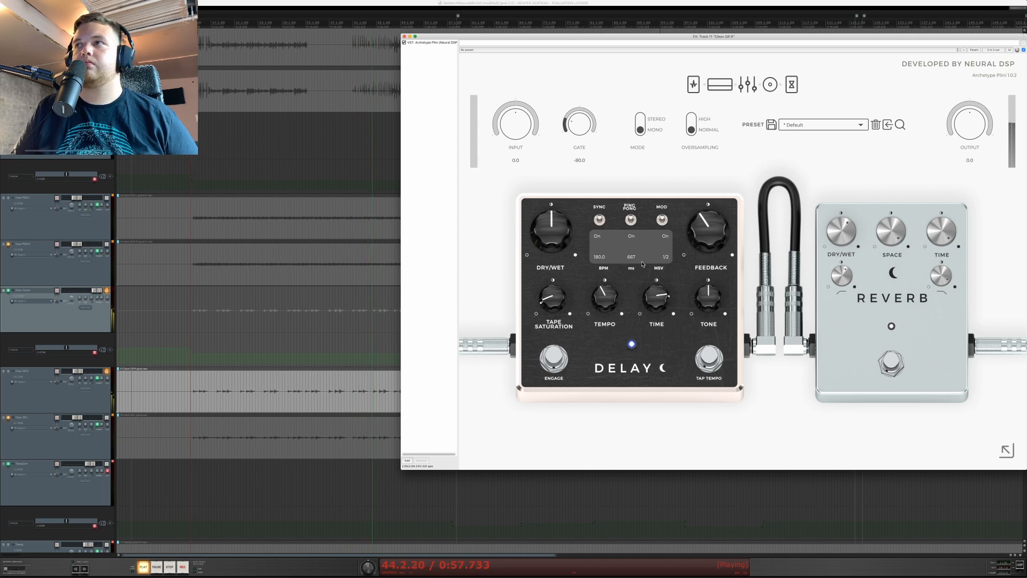
left_click_drag(710, 293, 712, 284)
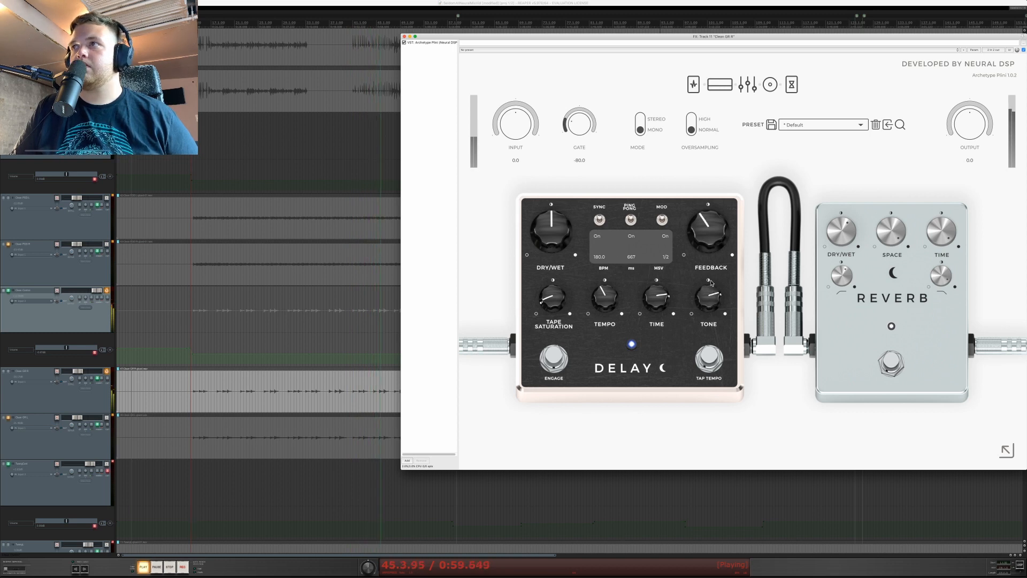
left_click_drag(552, 299, 552, 293)
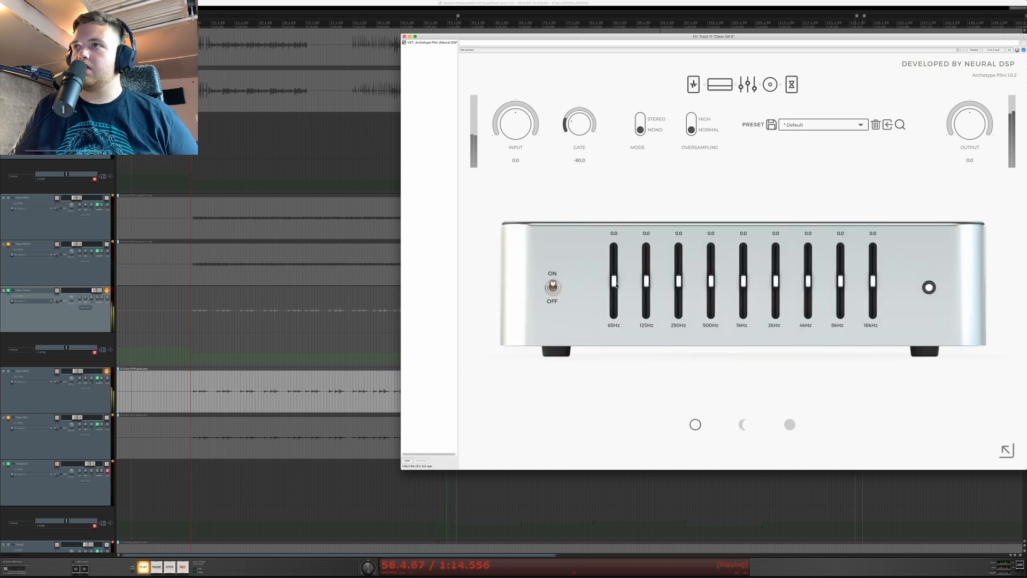
- Set the EQ bands from 65 Hz to 4 kHz to -7.0, 2.2, 0.1, -4.5, 1.8, 2.8 and 3.7, and raise the 8 kHz band
left_click_drag(613, 284, 614, 293)
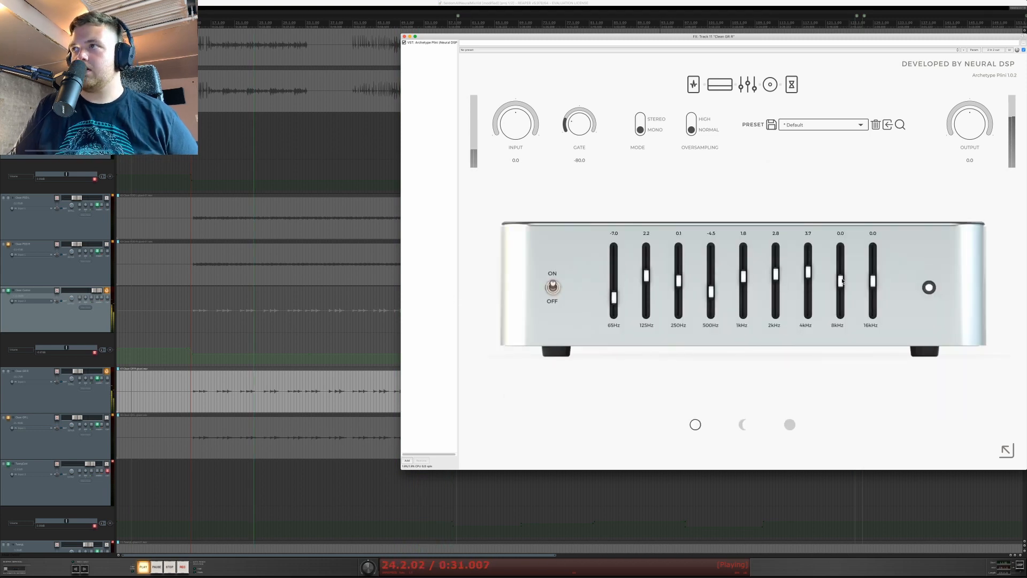
mouse_move(840, 281)
left_mouse_down()
mouse_move(846, 272)
mouse_move(808, 276)
mouse_move(843, 274)
left_mouse_up()
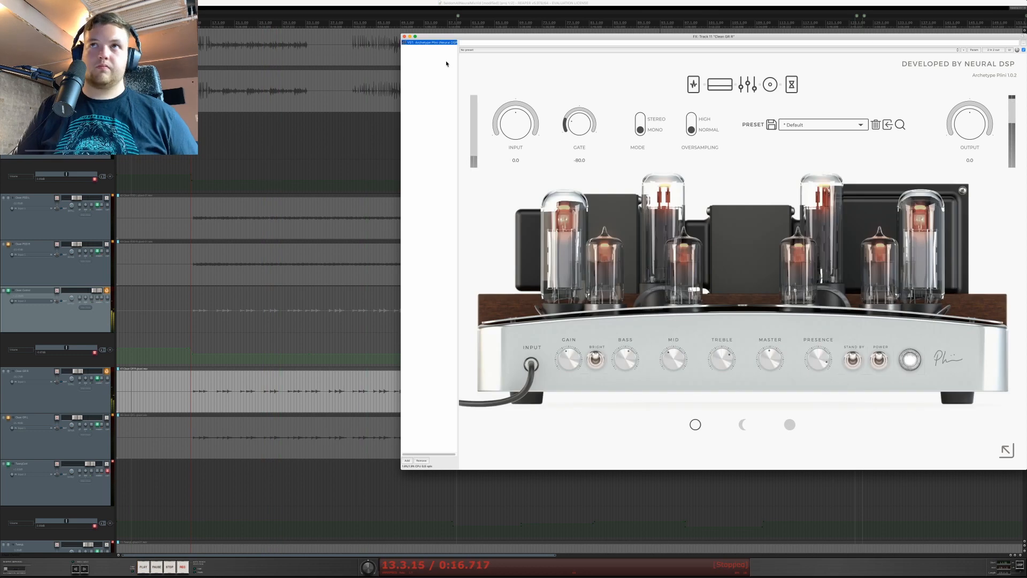
- Unsolo the third clean guitar track and copy its Archetype Plini plug-in onto the fourth clean guitar track
left_click(106, 371)
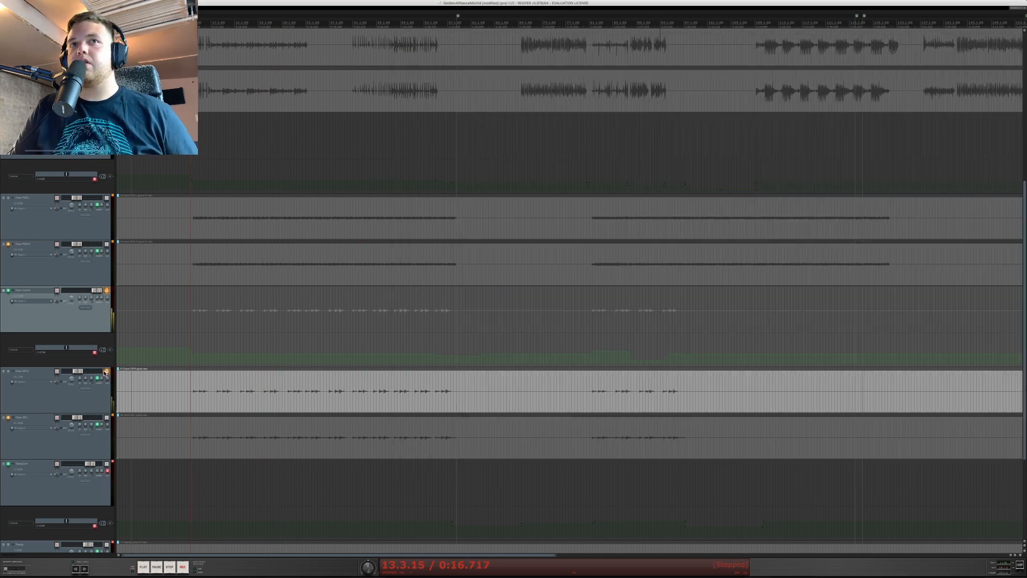
left_click(91, 456, "ctrl")
left_click(97, 426)
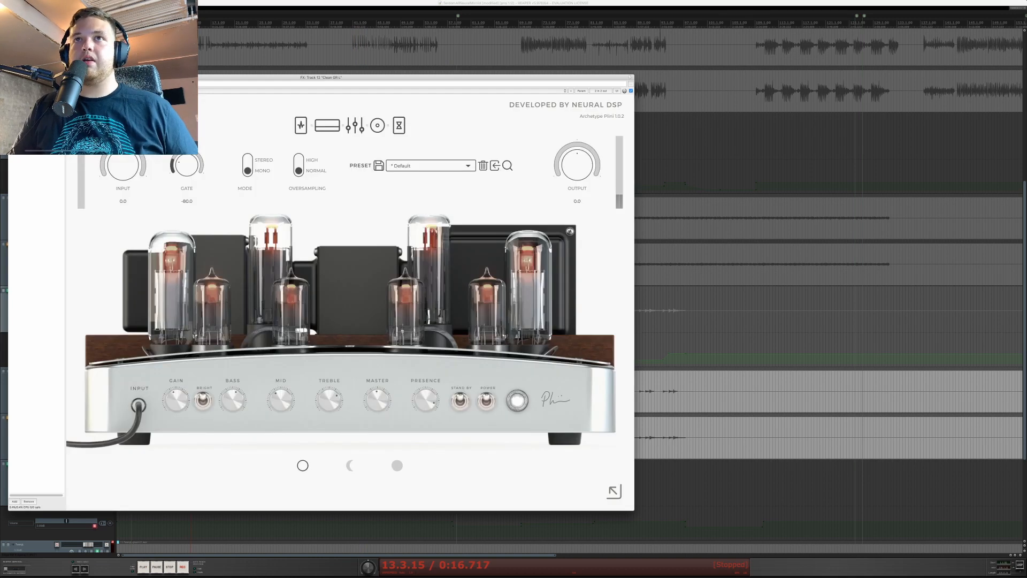
key("Escape")
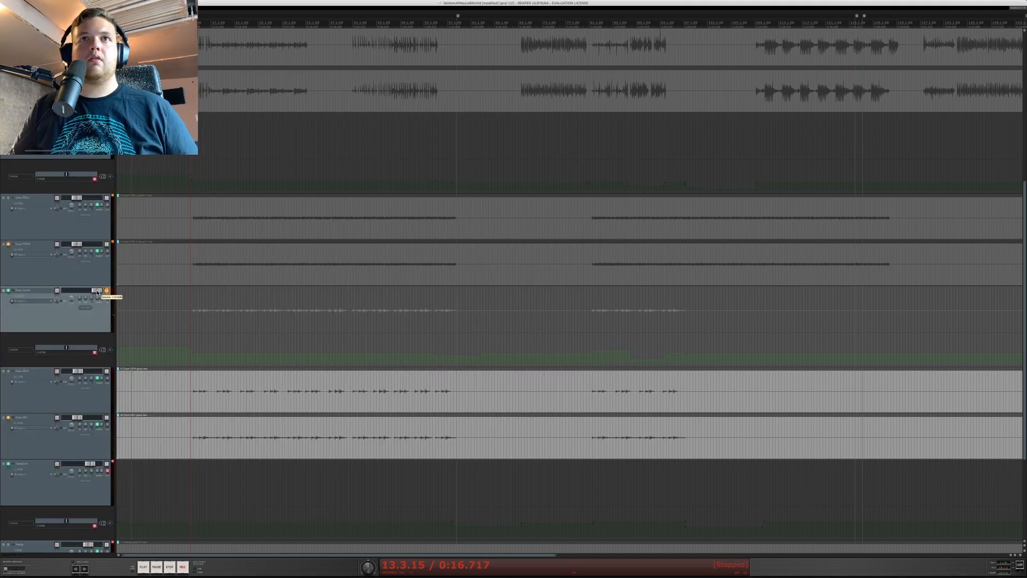
- Unsolo the clean guitar bus and play the full mix from just before the second clean section while lowering the bus fader
left_click(107, 292)
left_click(588, 339)
key("space")
scroll(589, 339, "up", 3)
scroll(589, 339, "up", 2)
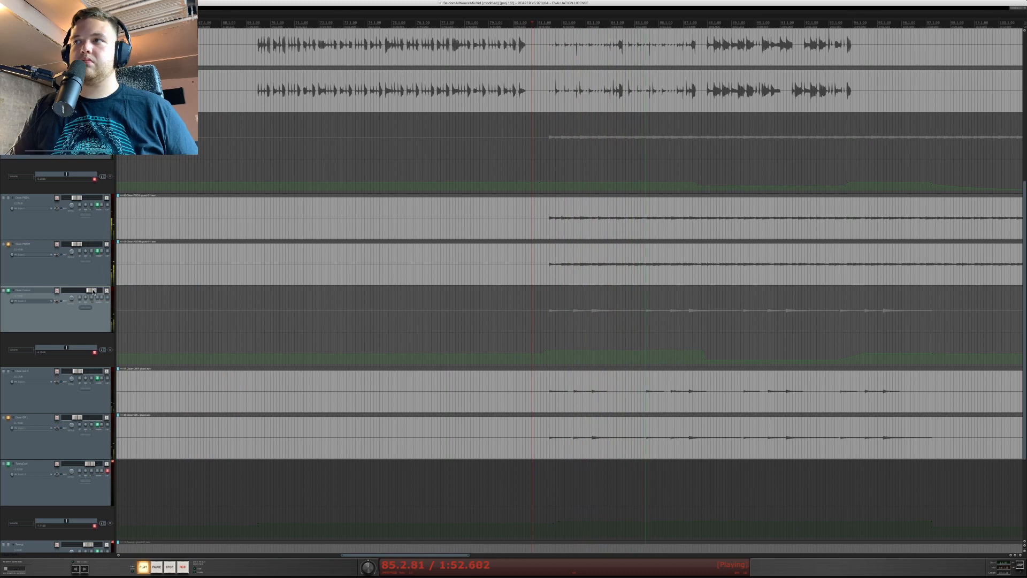
- Stop the full mix and load the Default preset in Archetype Plini on the first twangy guitar track
scroll(436, 326, "down", 2)
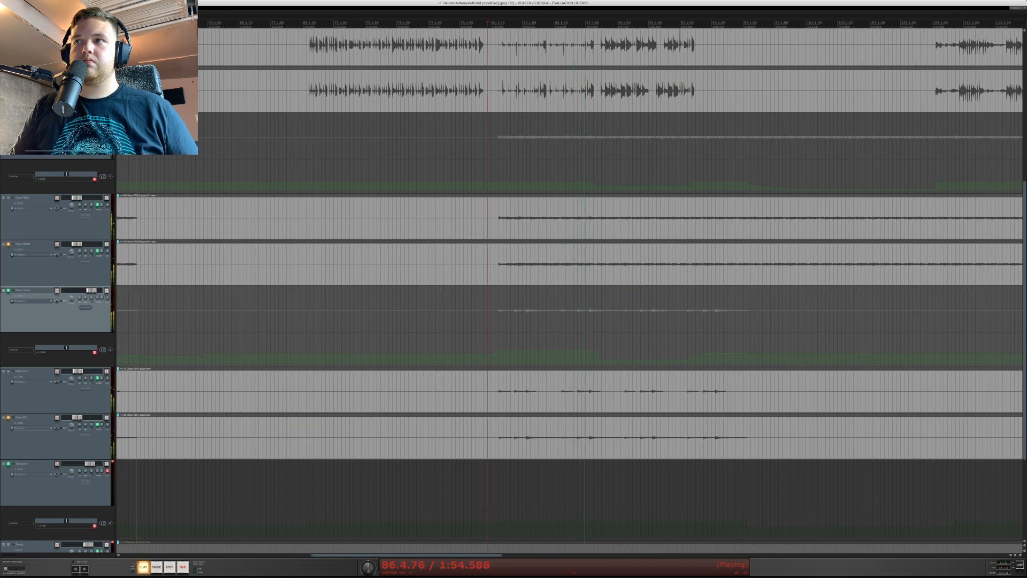
key("space")
scroll(1025, 490, "down", 5)
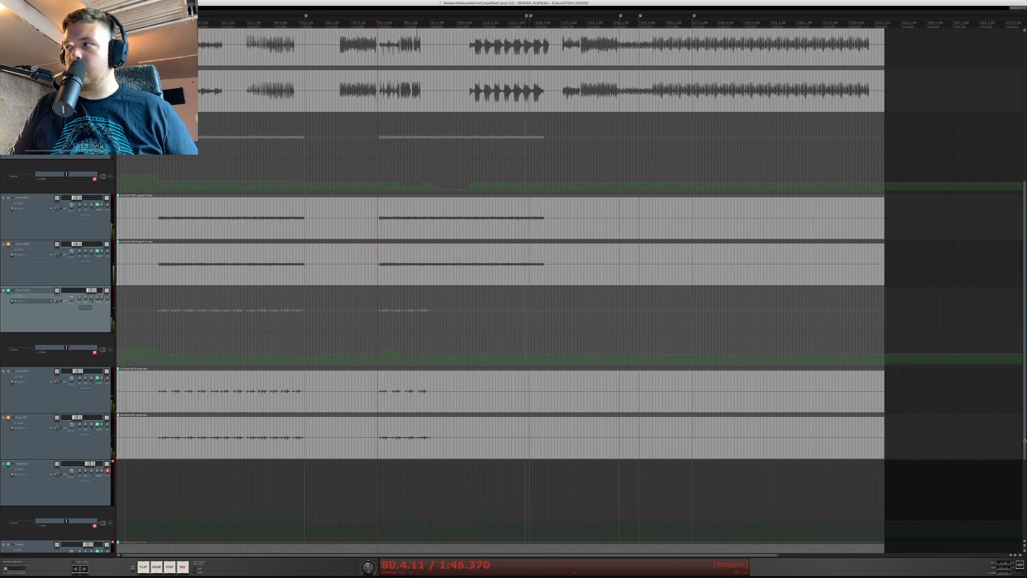
scroll(1025, 447, "down", 5)
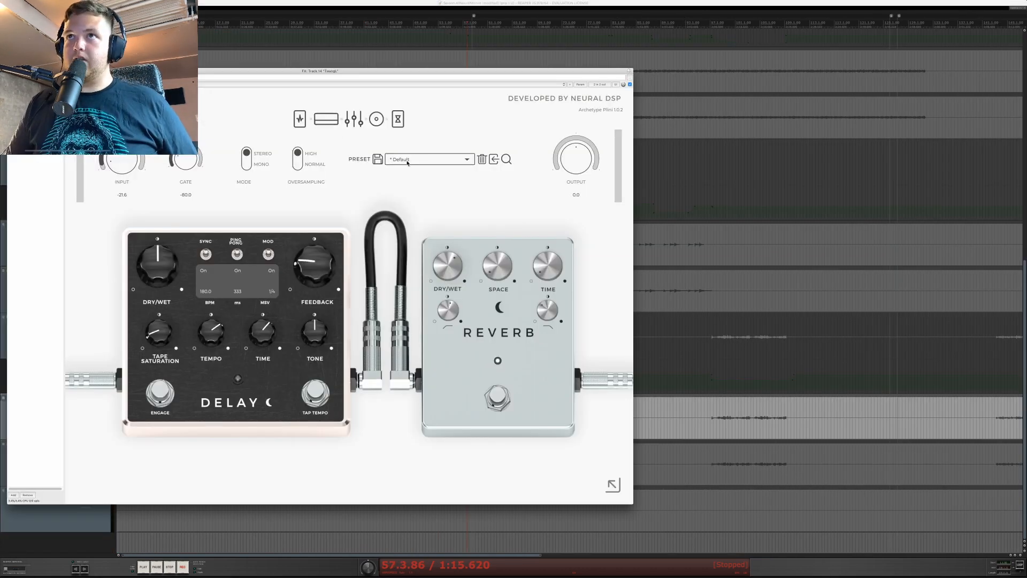
left_click(411, 160)
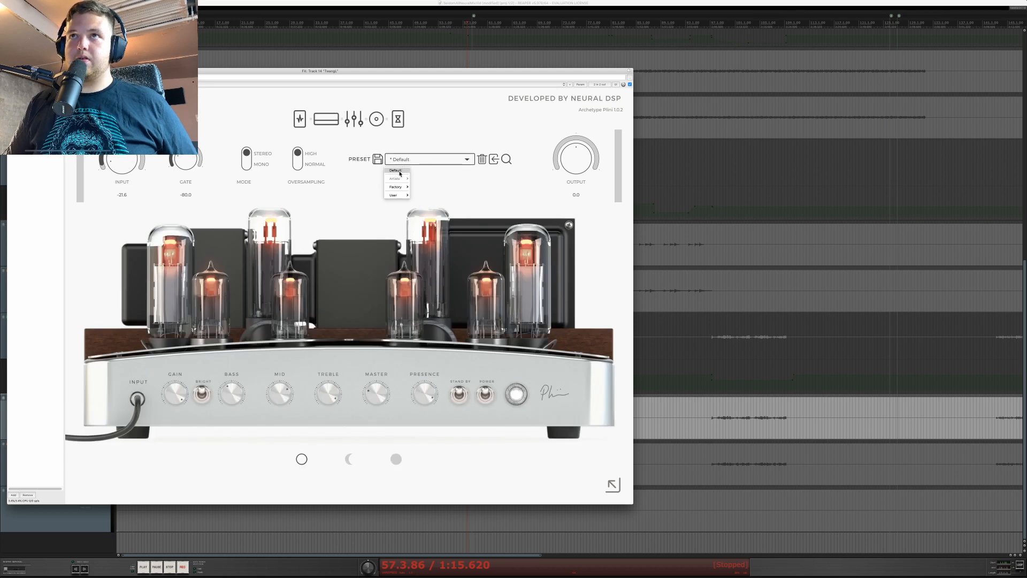
left_click(399, 172)
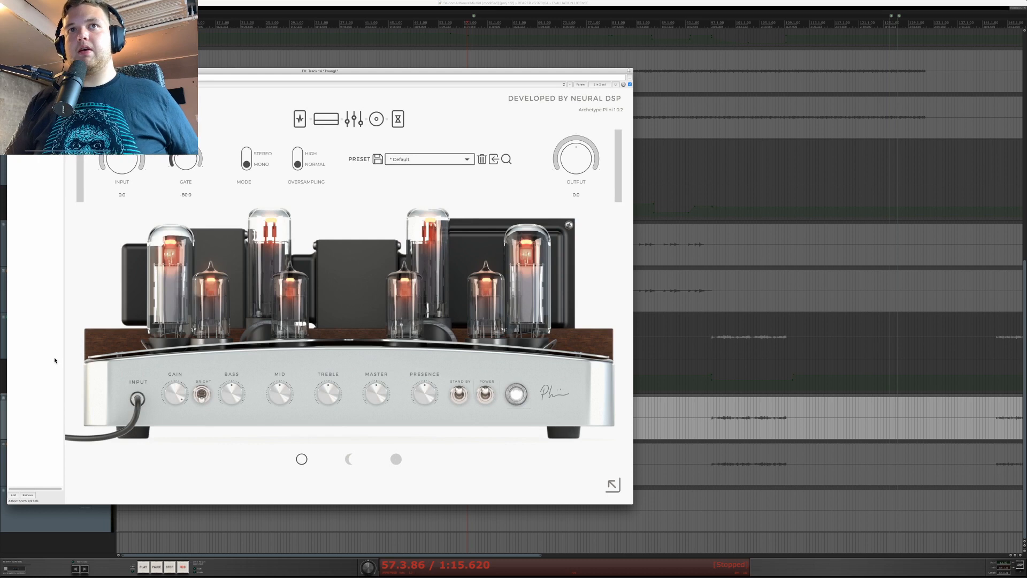
- Play the soloed twangy guitar and engage the overdrive pedal with low drive, raised tone and reduced level, comparing it on and off
key("space")
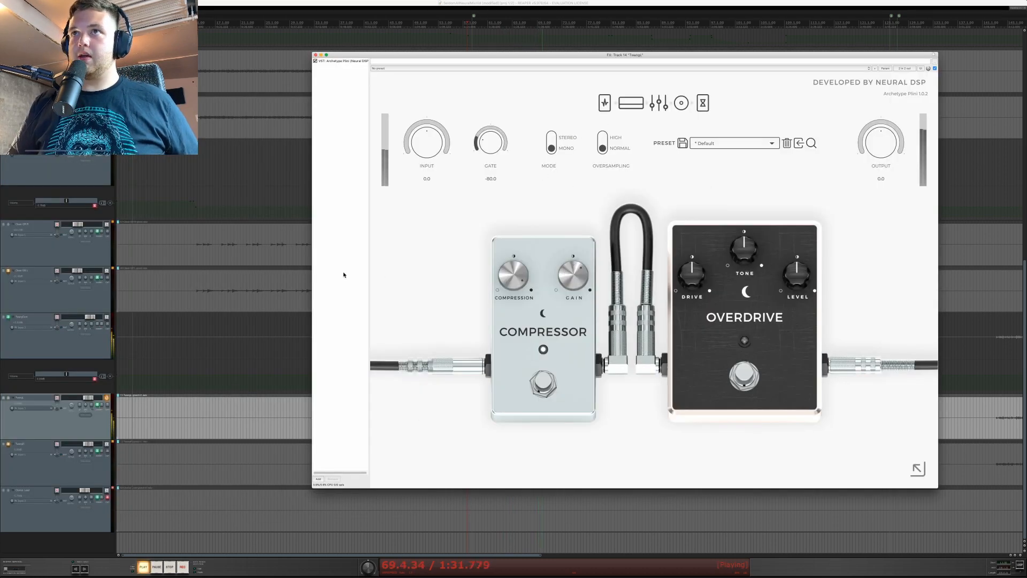
key("space")
key("space")
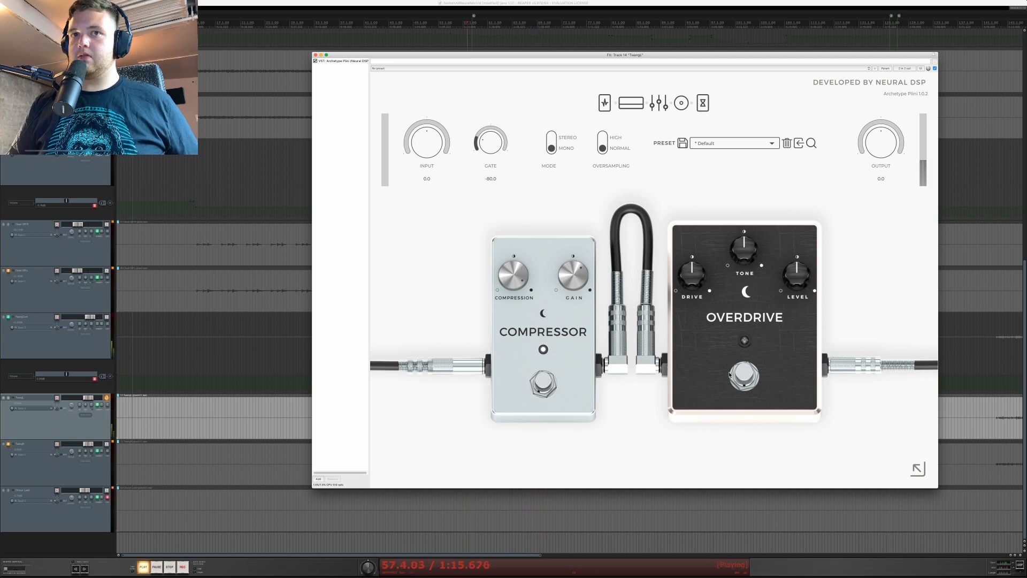
left_click(734, 371)
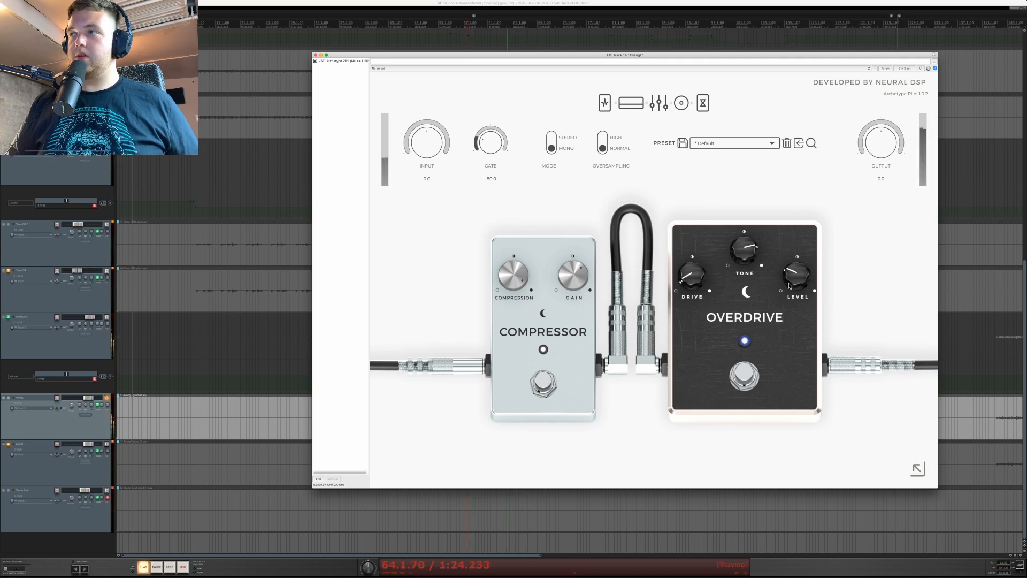
left_click(735, 384)
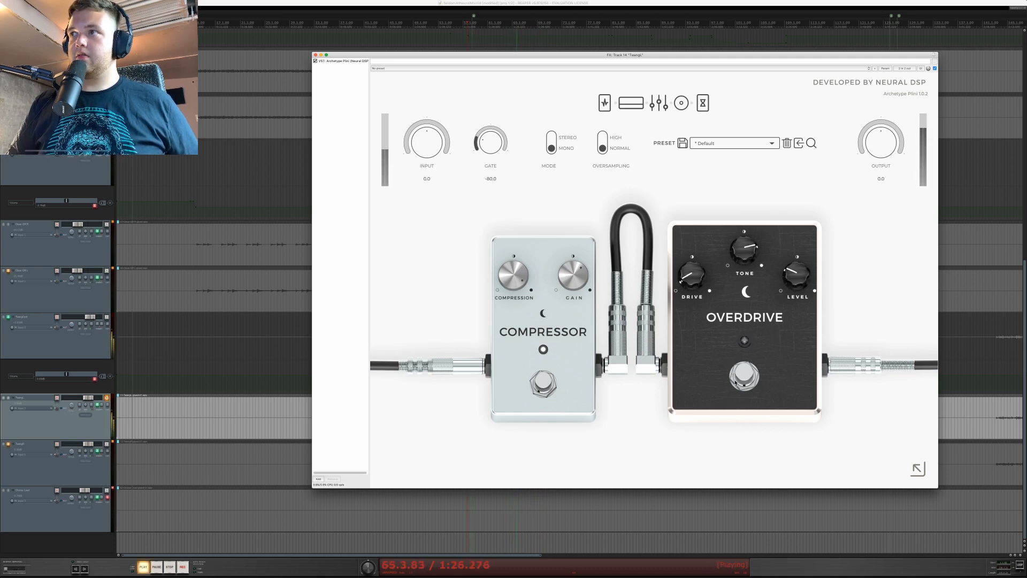
left_click(736, 383)
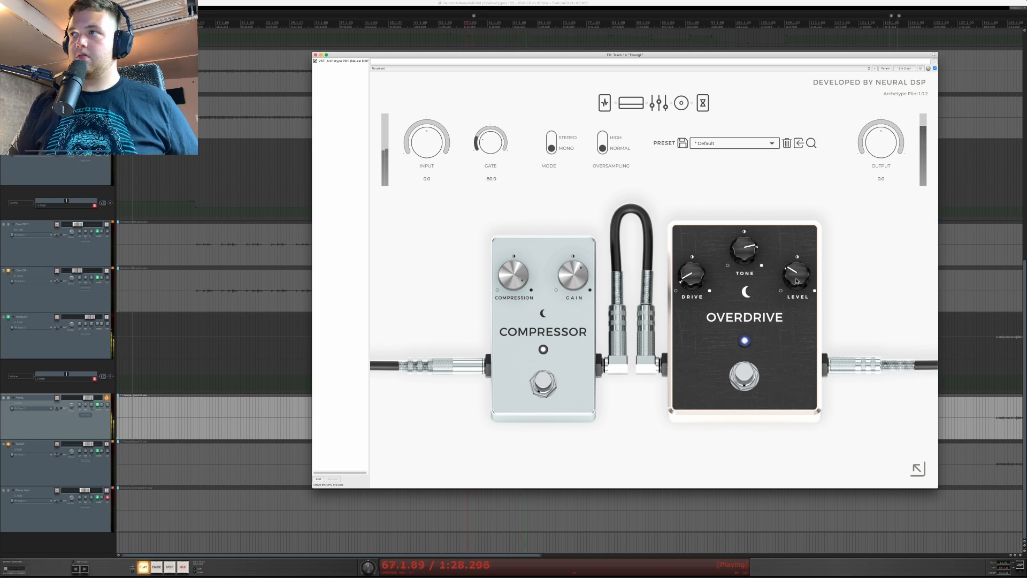
- Adjust the amp's mid and treble and flip its Bright switch while auditioning the twangy guitar
left_click(631, 103)
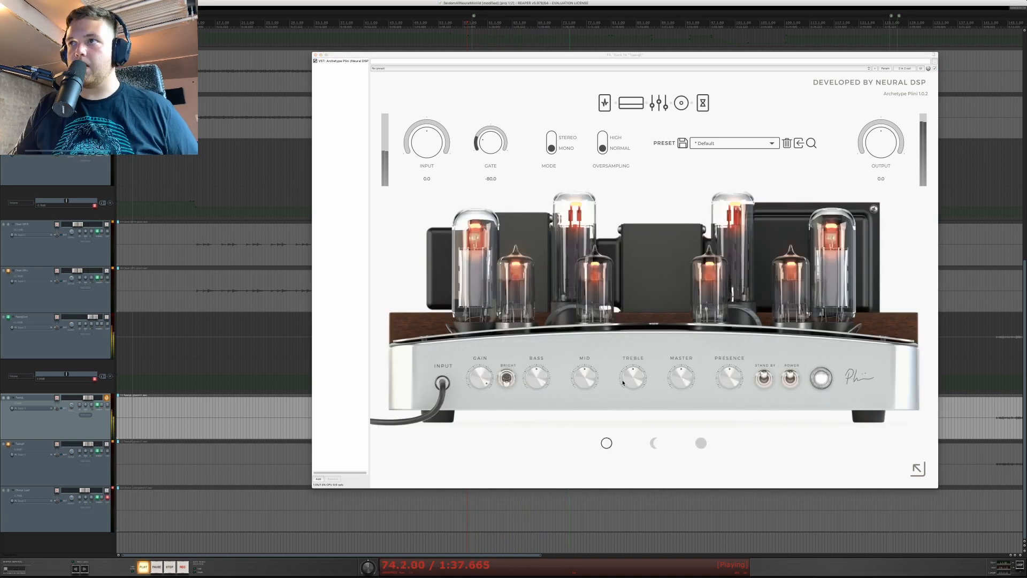
left_click_drag(586, 380, 582, 393)
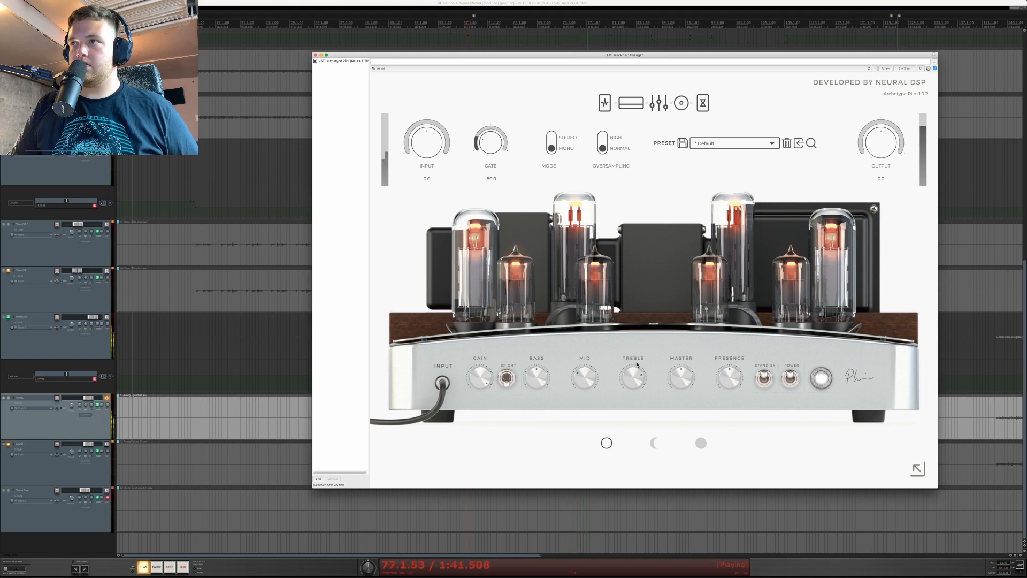
key("space")
key("space")
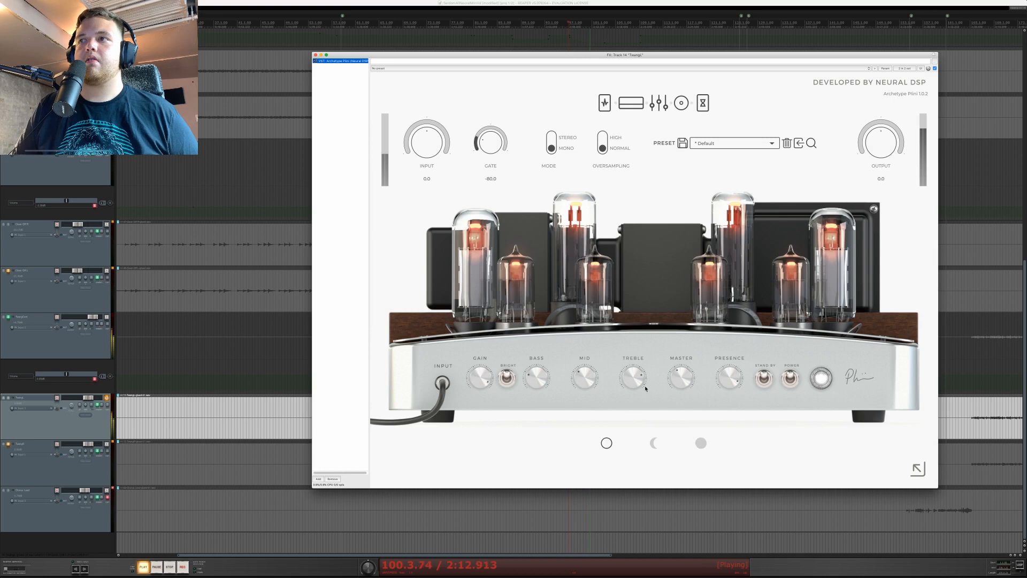
left_click(636, 106)
key("space")
- Replace the cabinet's Dynamic 57 mic with Condenser 184 and set its position to 0.00 during playback
left_click(636, 106)
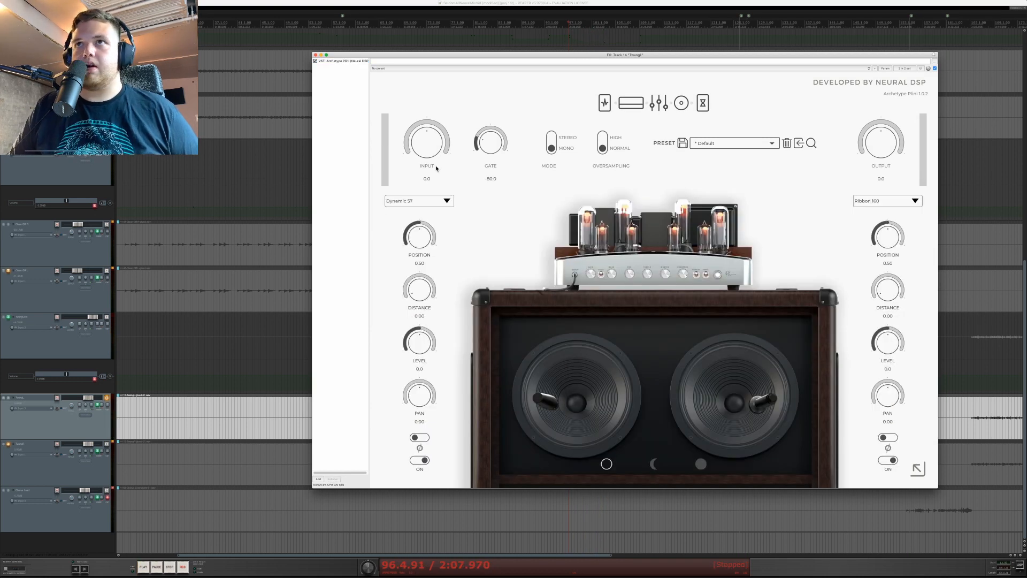
left_click(447, 202)
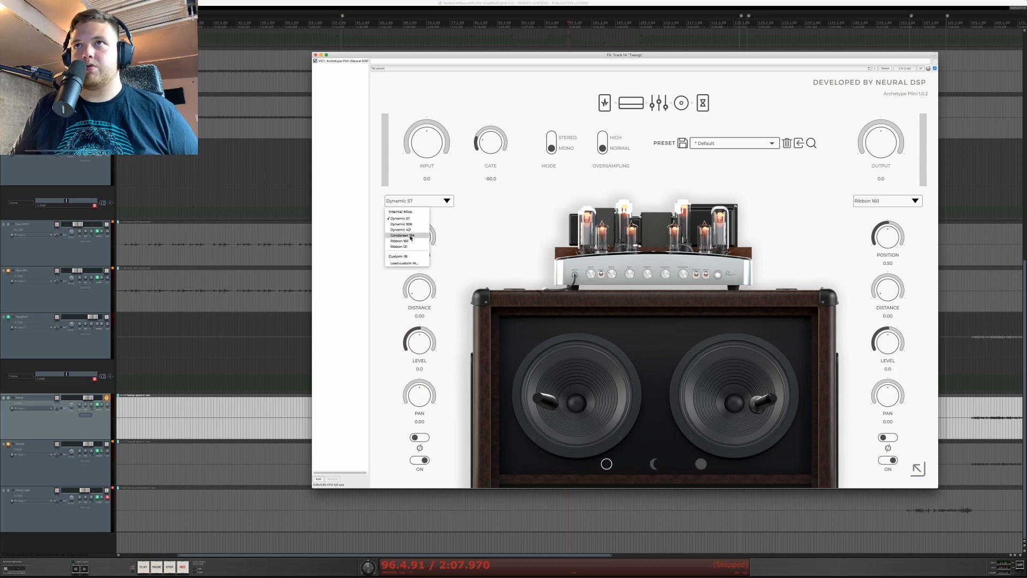
left_click(411, 236)
key("space")
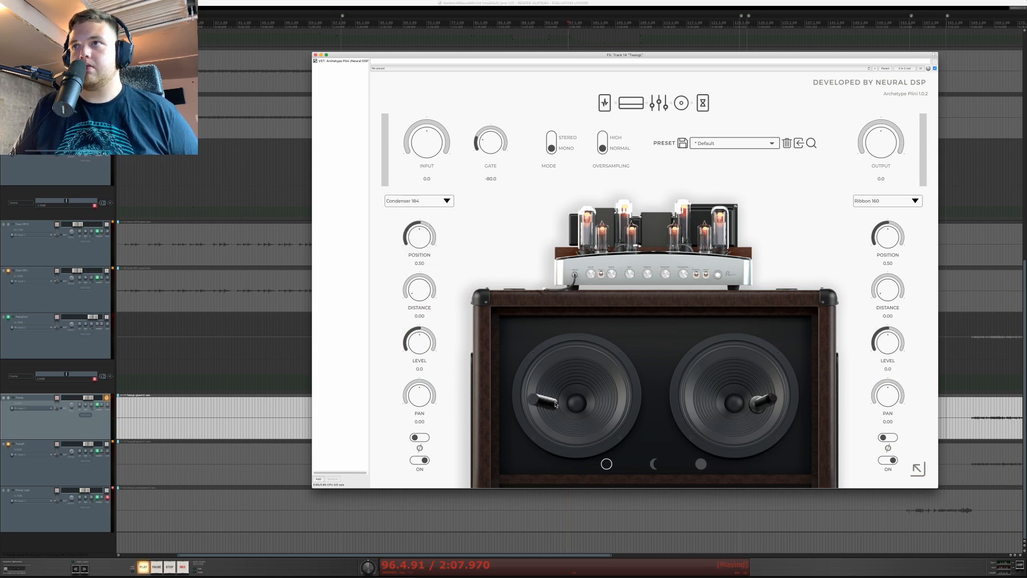
left_click_drag(544, 401, 583, 404)
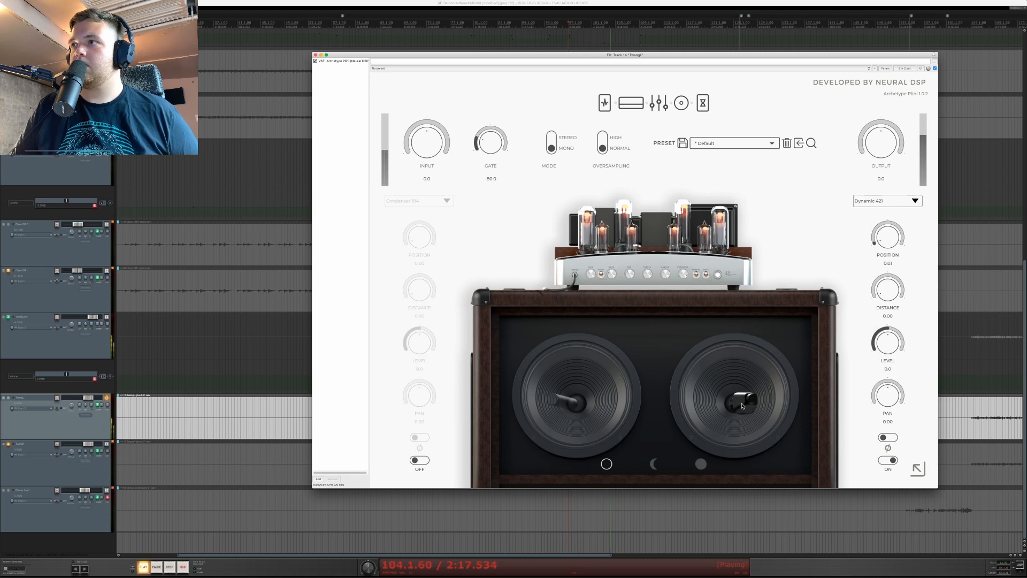
- Set the second cabinet mic to Dynamic 421 at position 0.08, and blend in the condenser mic at level -3.2
left_click_drag(765, 400, 744, 407)
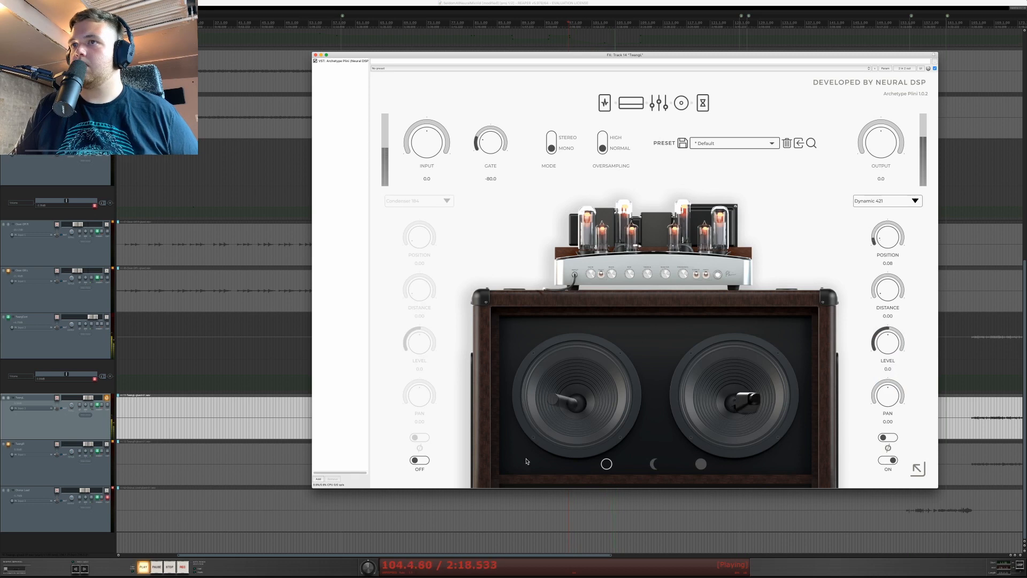
left_click(420, 460)
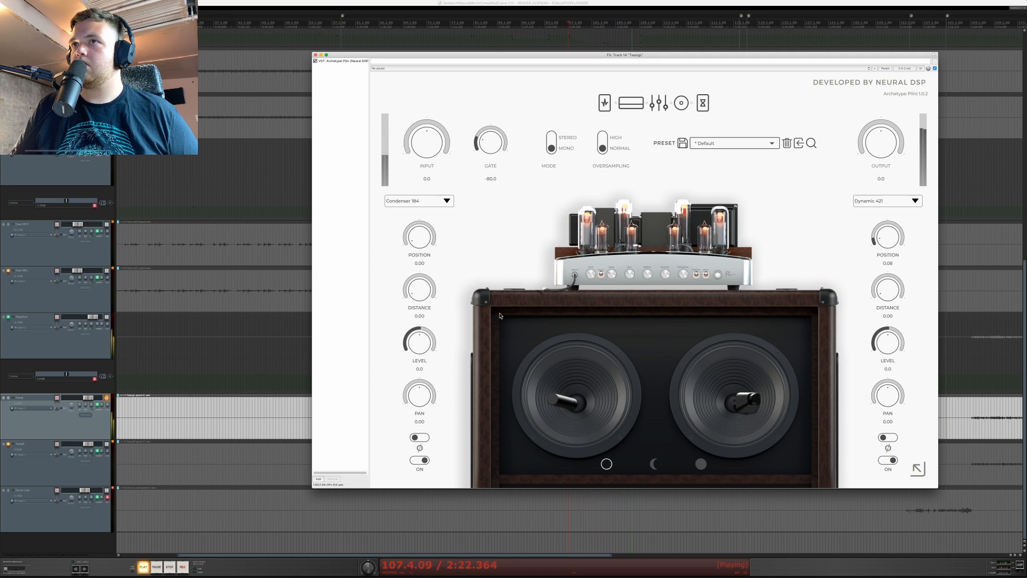
scroll(438, 334, "down", 3)
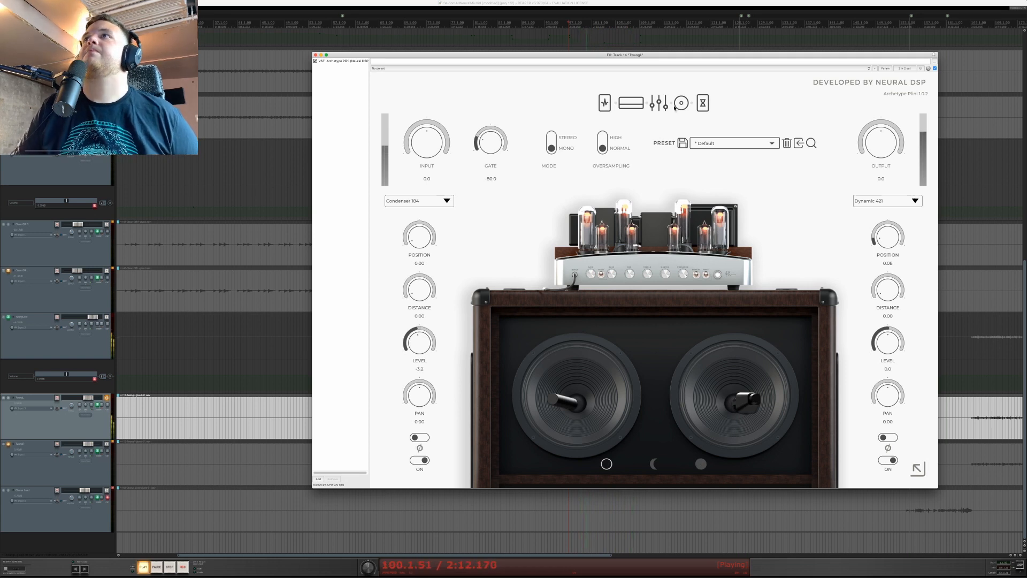
- Set the EQ bands from 125 Hz to 16 kHz to -1.5, -1.7, 1.6, 2.0, 1.9, 4.2, 3.9 and 4.8
left_click(638, 103)
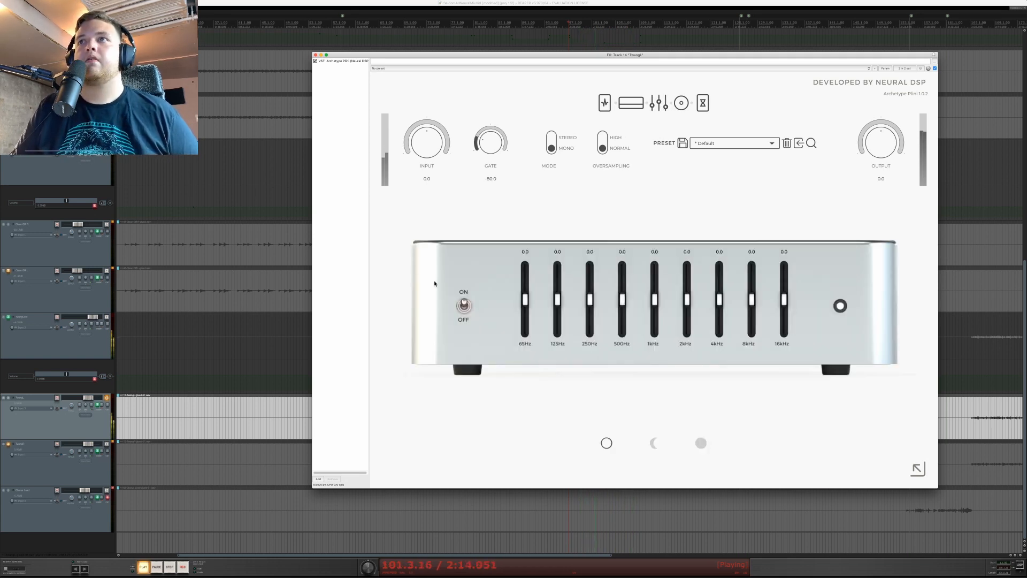
mouse_move(557, 300)
left_mouse_down()
mouse_move(687, 287)
mouse_move(686, 295)
left_mouse_up()
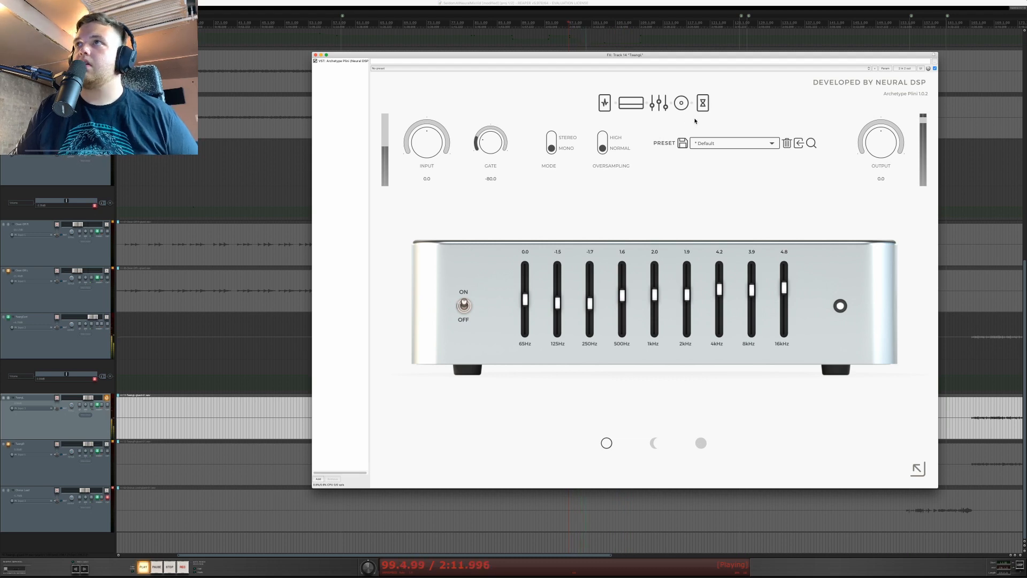
- Engage the reverb pedal and adjust its high-cut filter while replaying the twangy guitar section
left_click(703, 103)
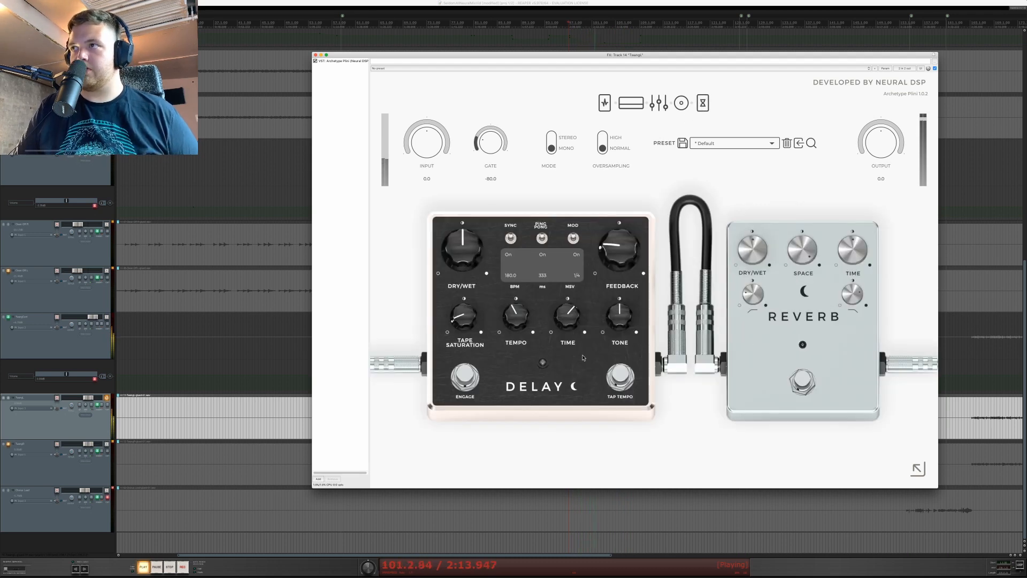
key("space")
left_click(801, 381)
key("space")
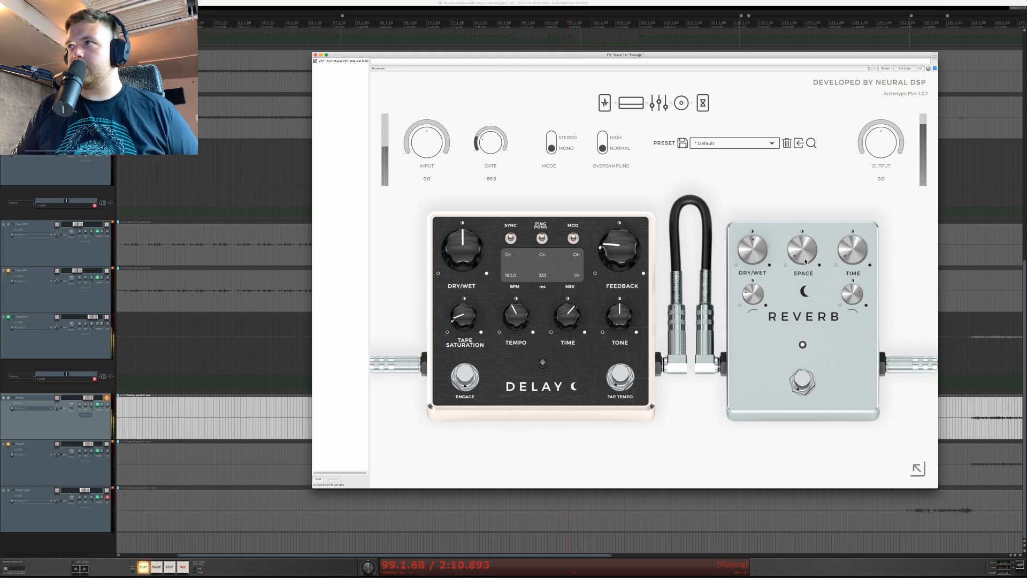
key("space")
key("space")
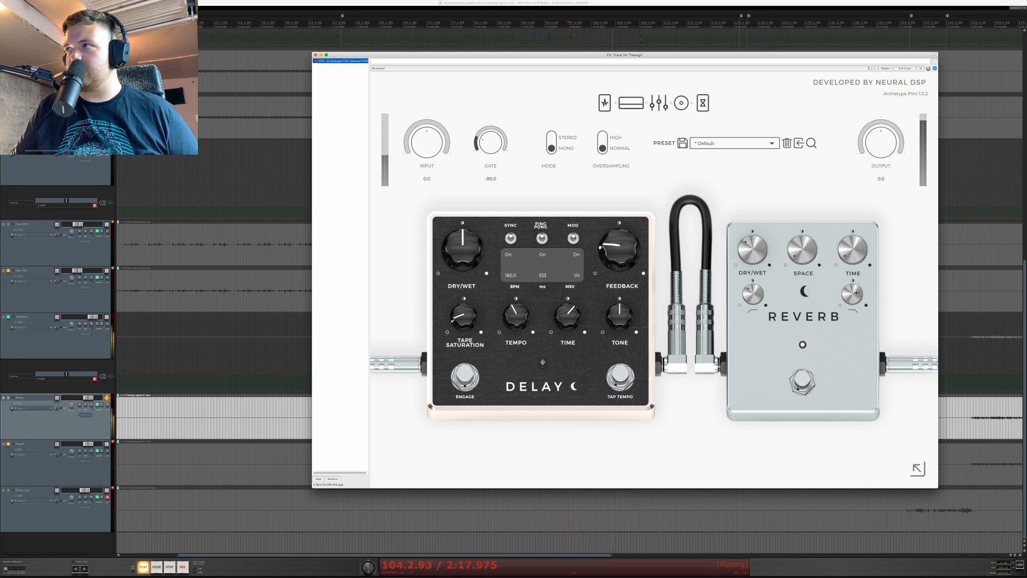
left_click(857, 293)
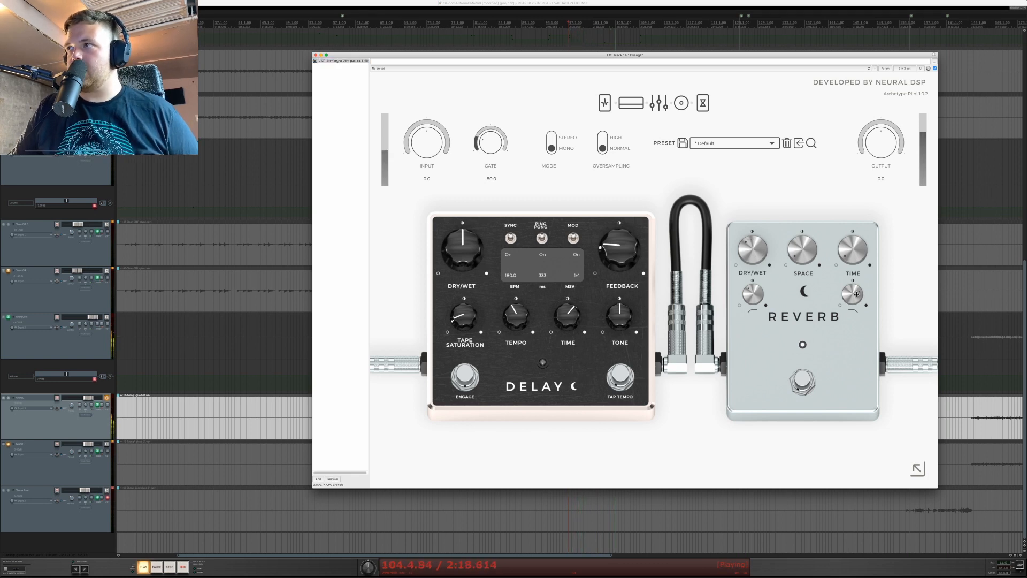
left_click_drag(857, 302, 856, 309)
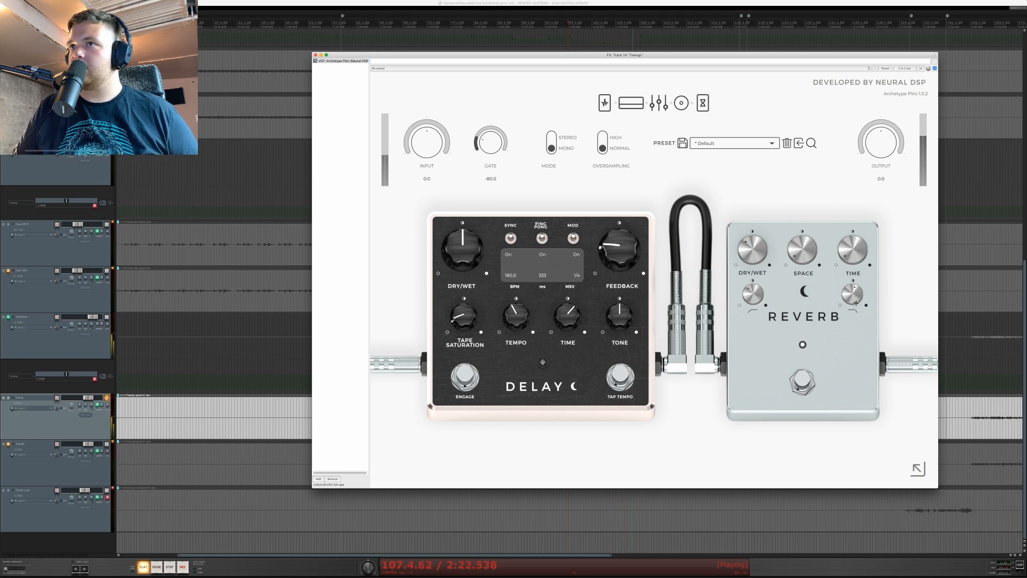
- Stop playback and copy the Archetype Plini plug-in onto the second twangy guitar track
left_click(331, 52)
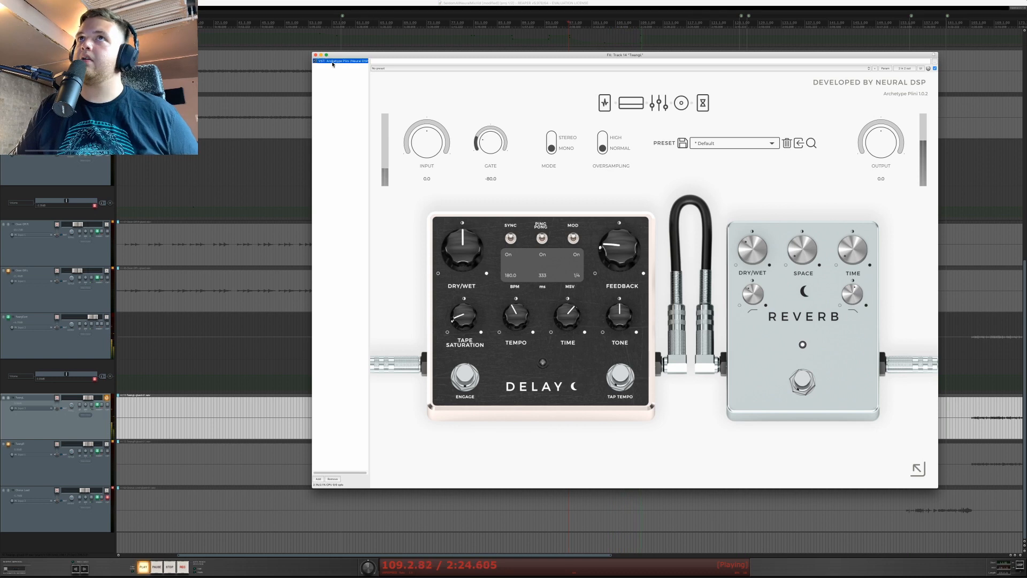
key("space")
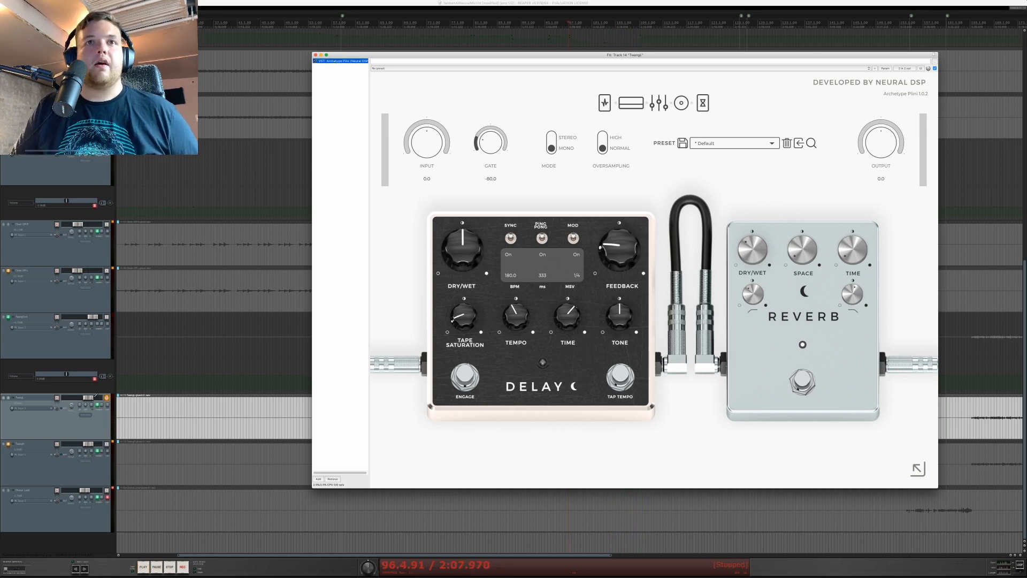
left_click(316, 54)
left_click(92, 455)
- Play the full mix with the twangy guitars unsoloed, lower their bus fader to balance them, and stop playback
key("space")
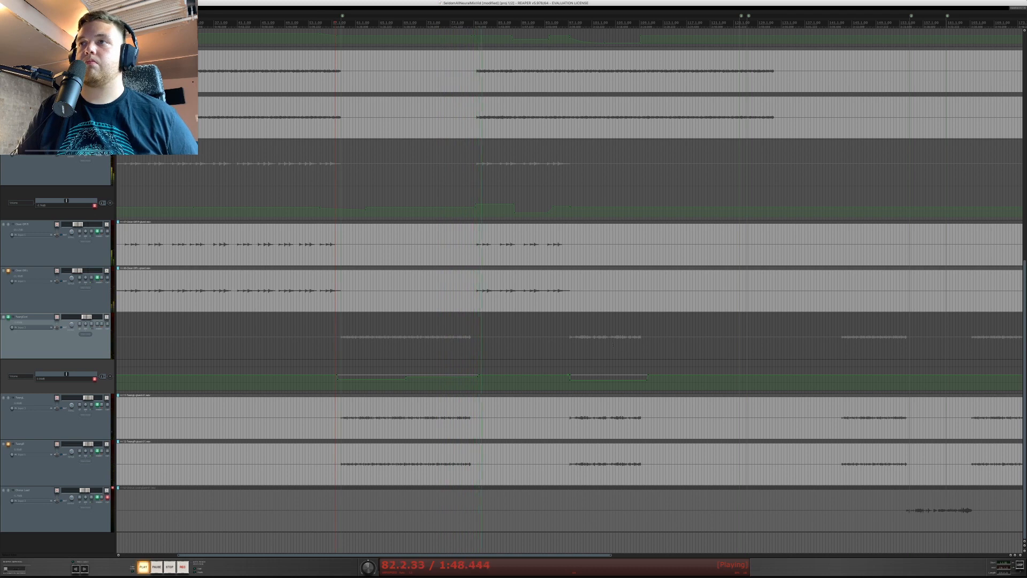
scroll(613, 344, "down", 3)
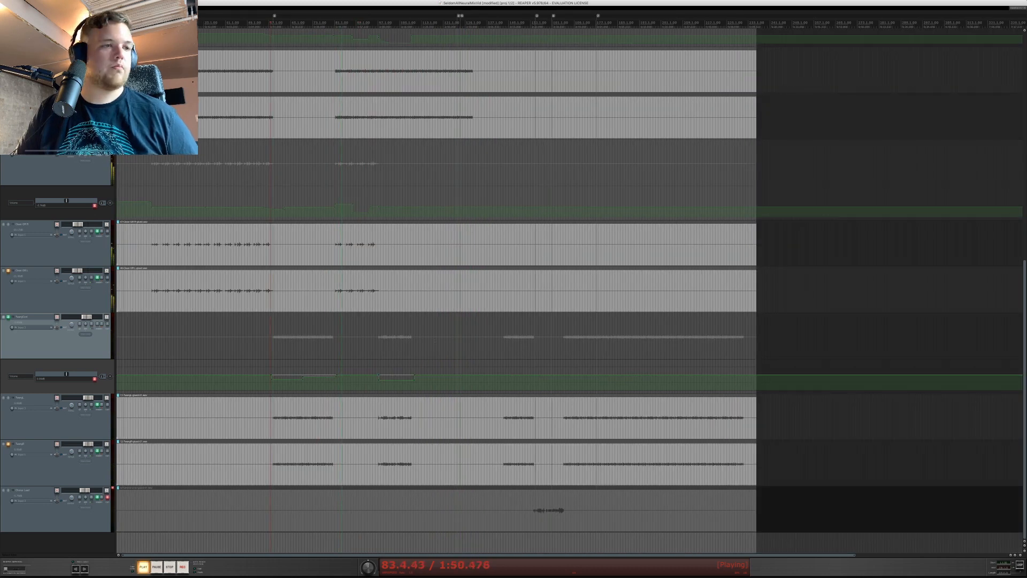
key("space")
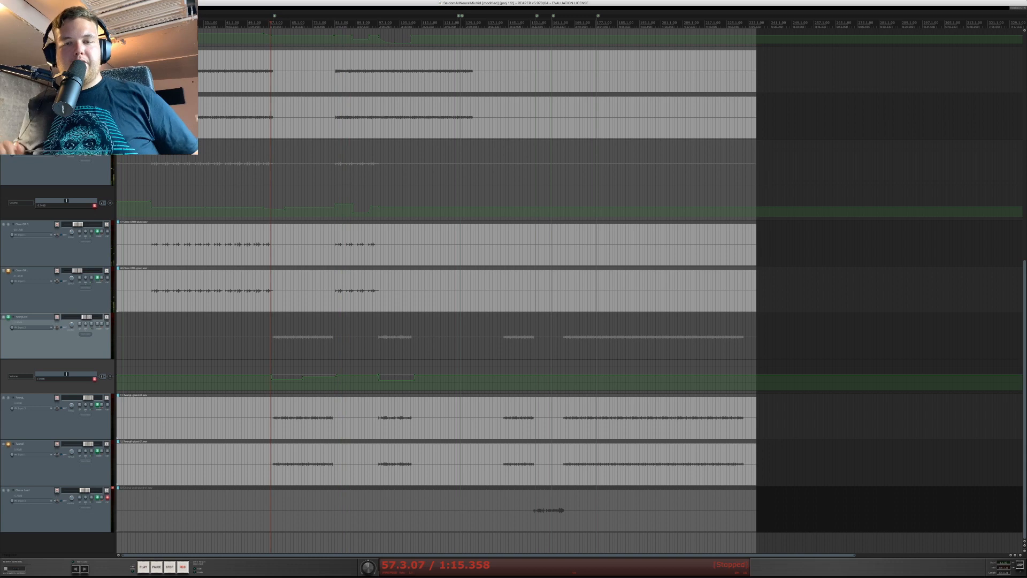